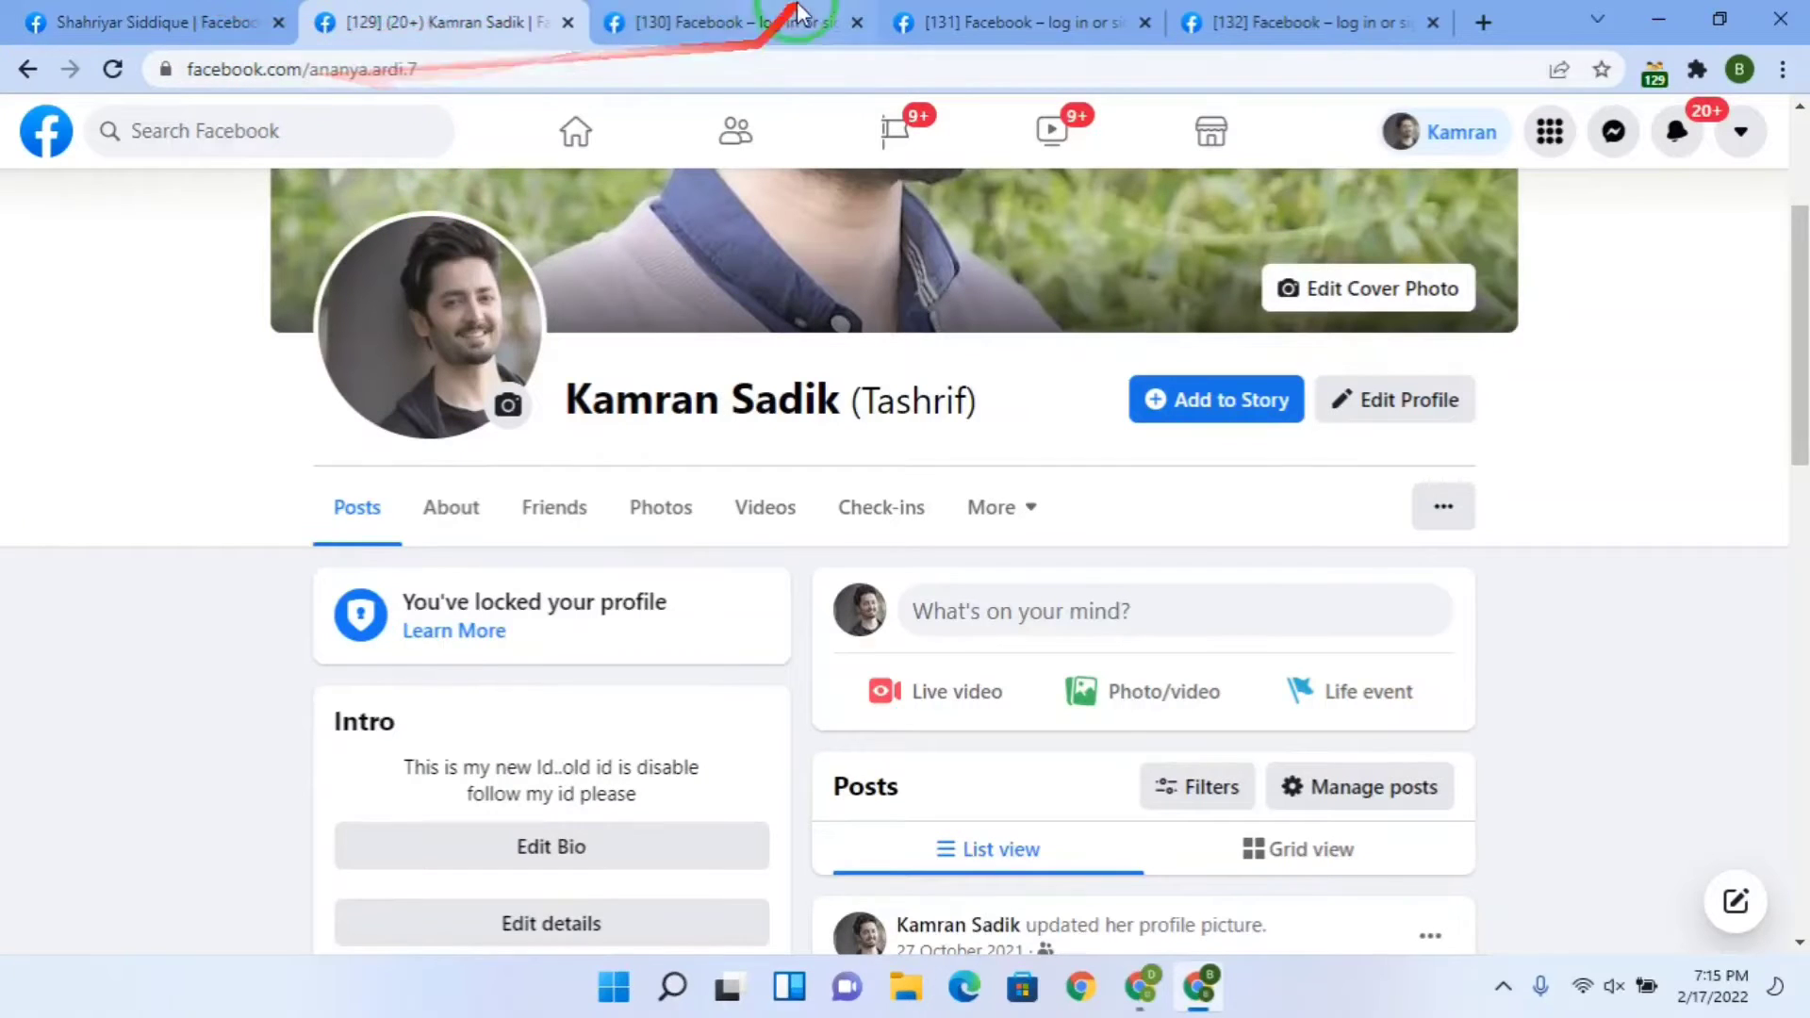
- Look through the open Facebook session tabs numbered 130, 131 and 132
left_click(716, 21)
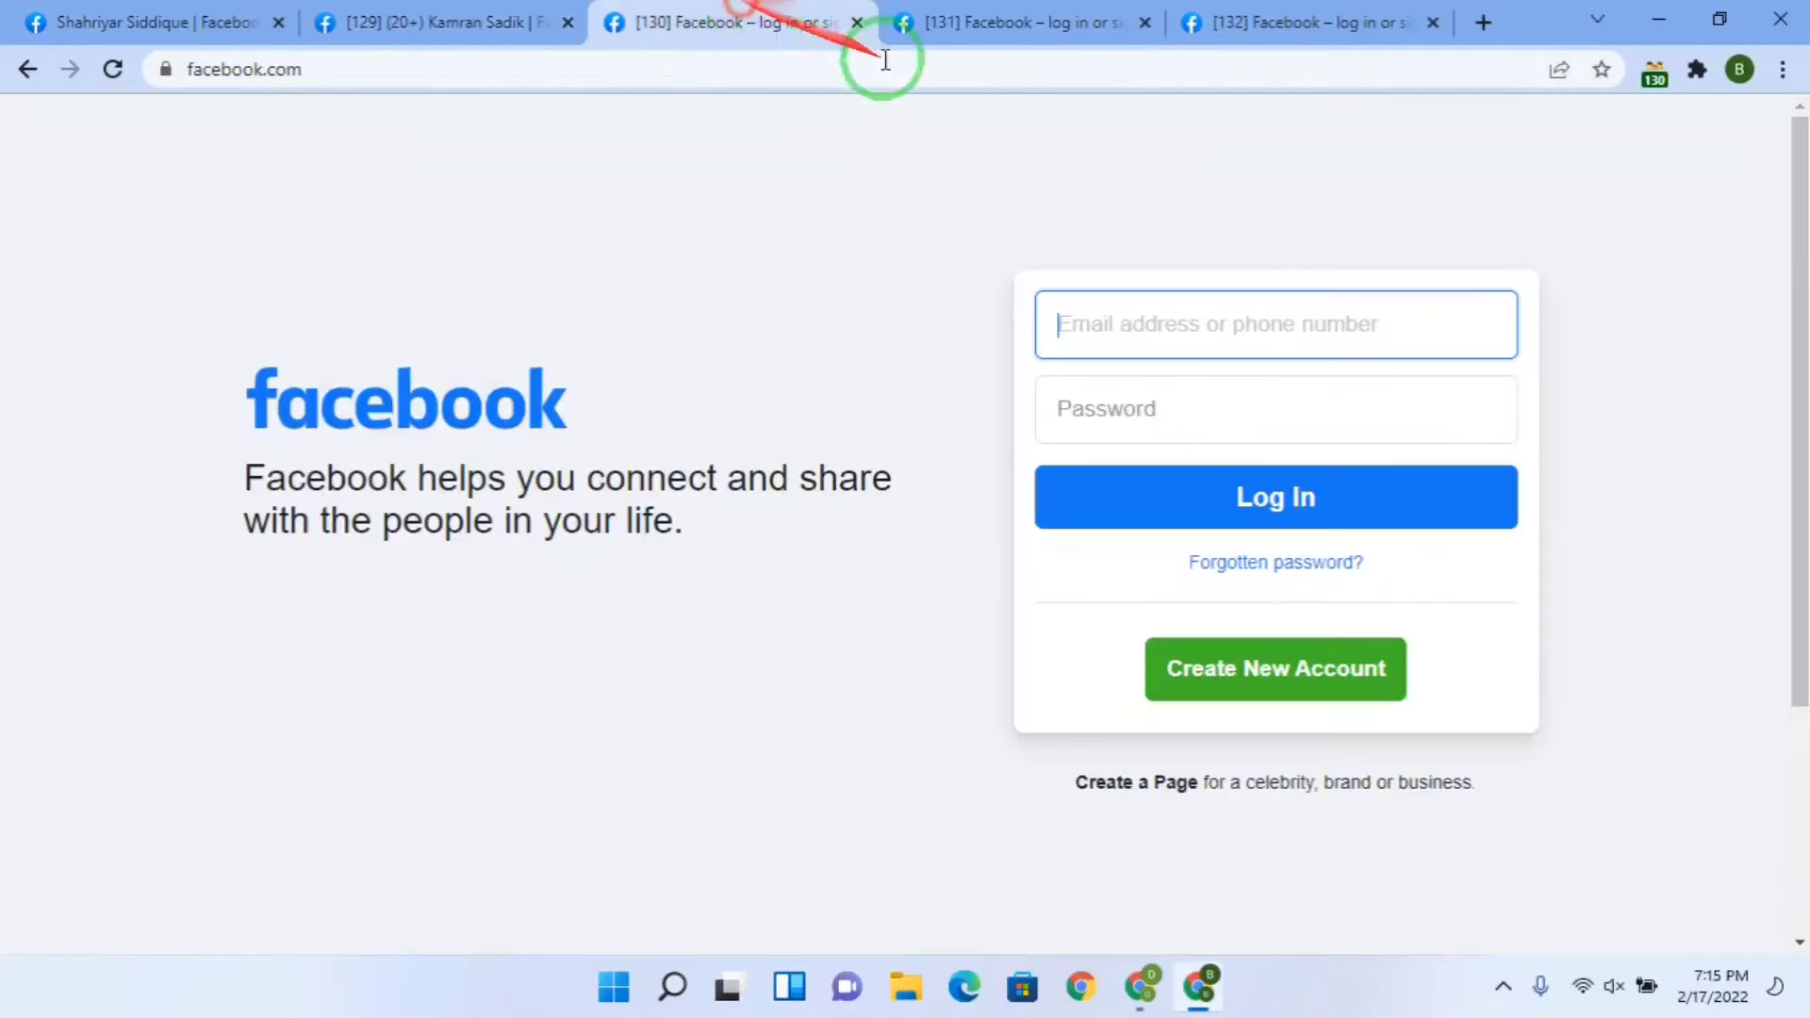
left_click(112, 69)
left_click(985, 19)
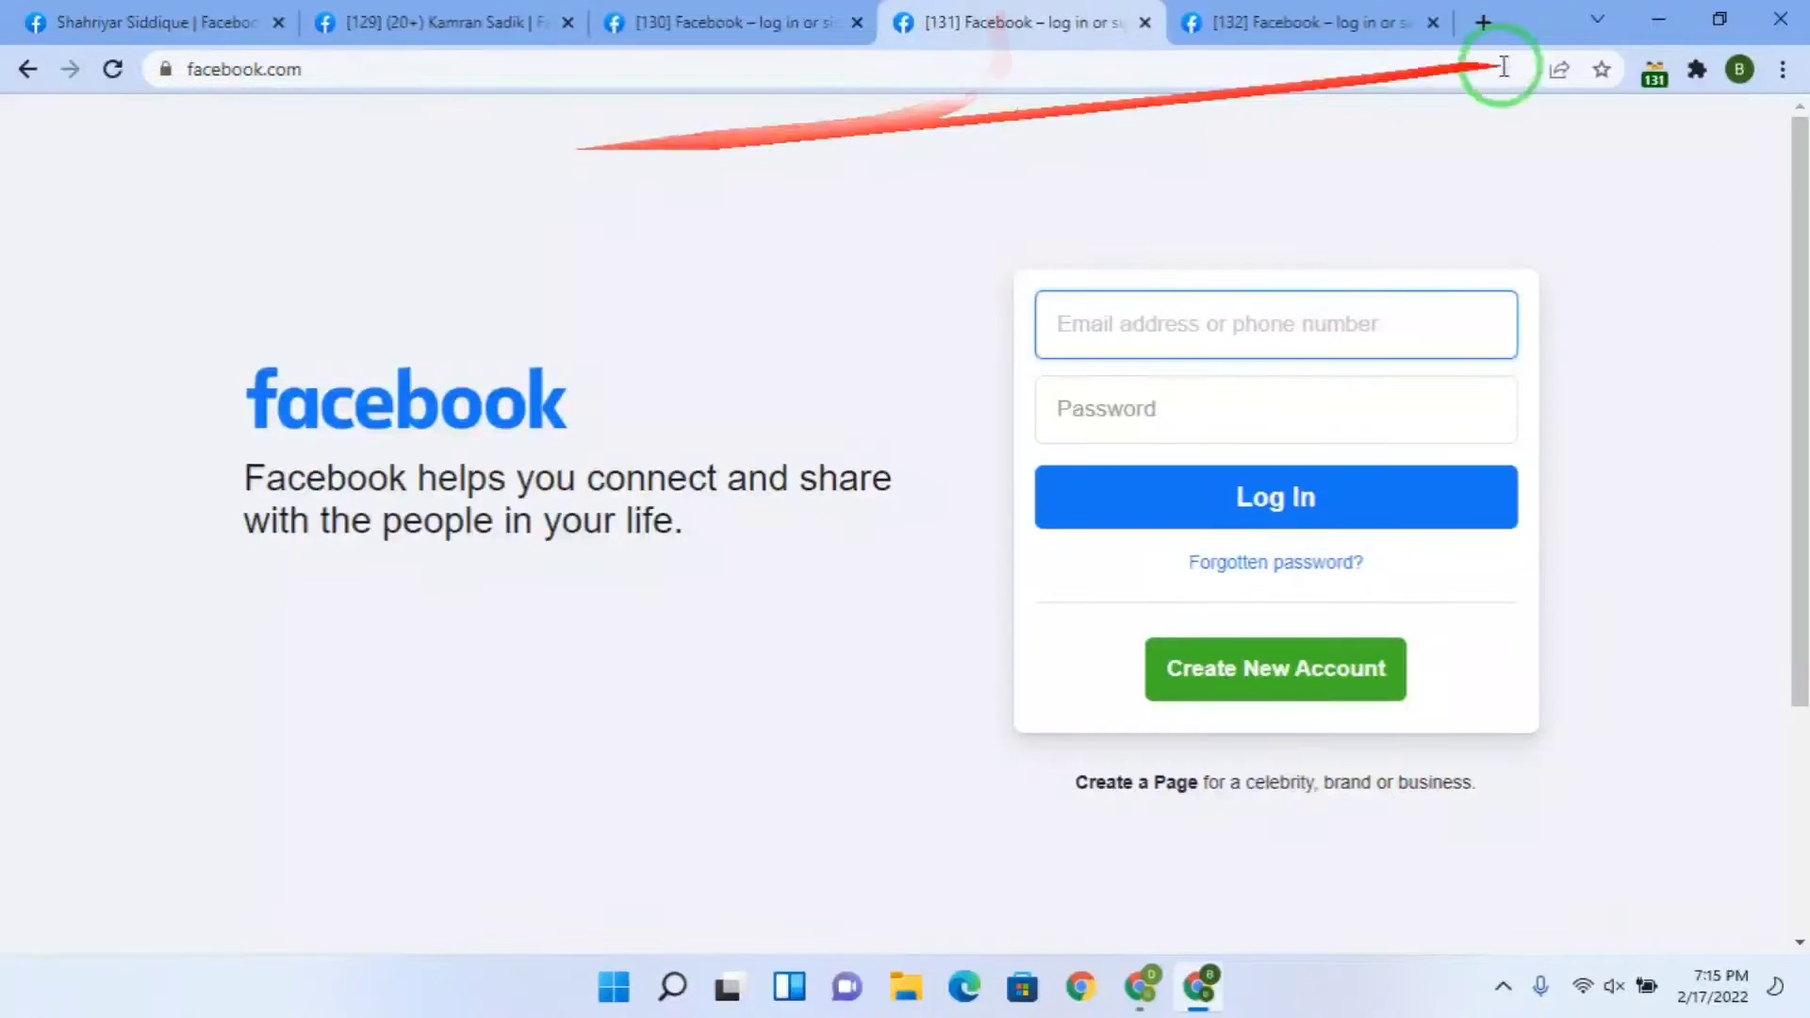
left_click(1358, 24)
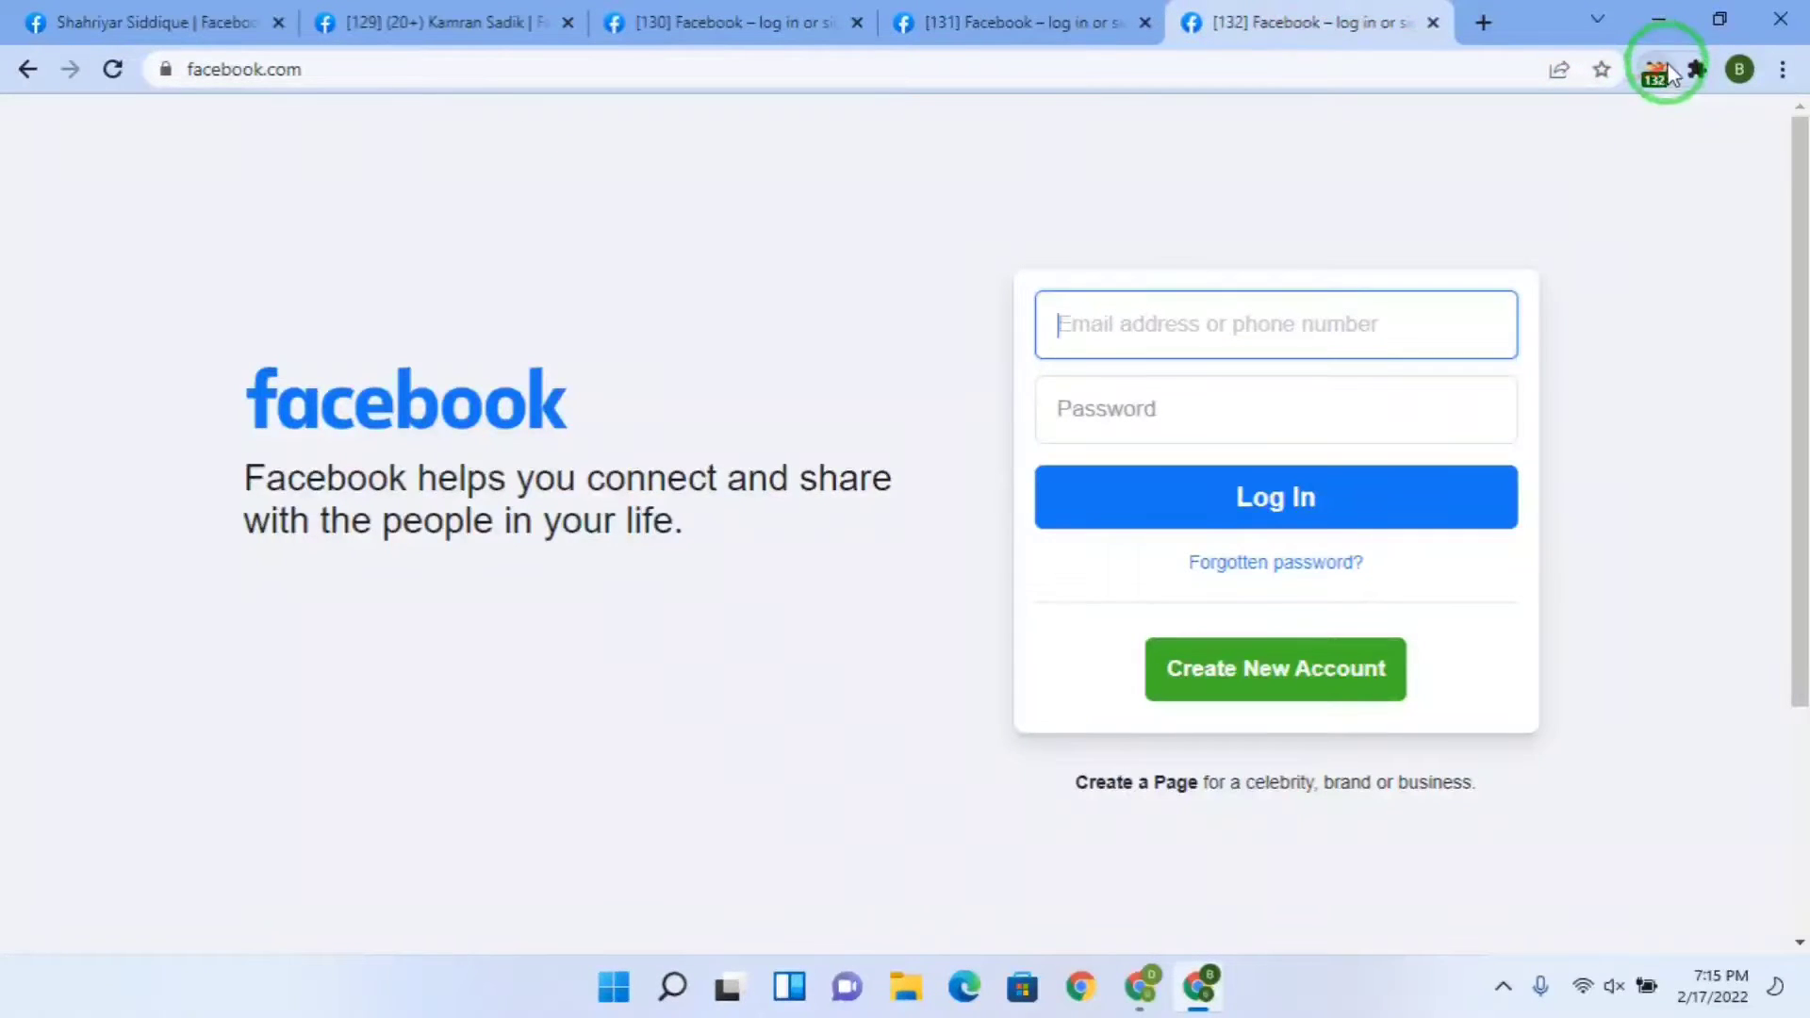
- Open eight additional MultiLogin session tabs in the browser
left_click(1664, 74)
left_click(1664, 73)
left_click(1664, 76)
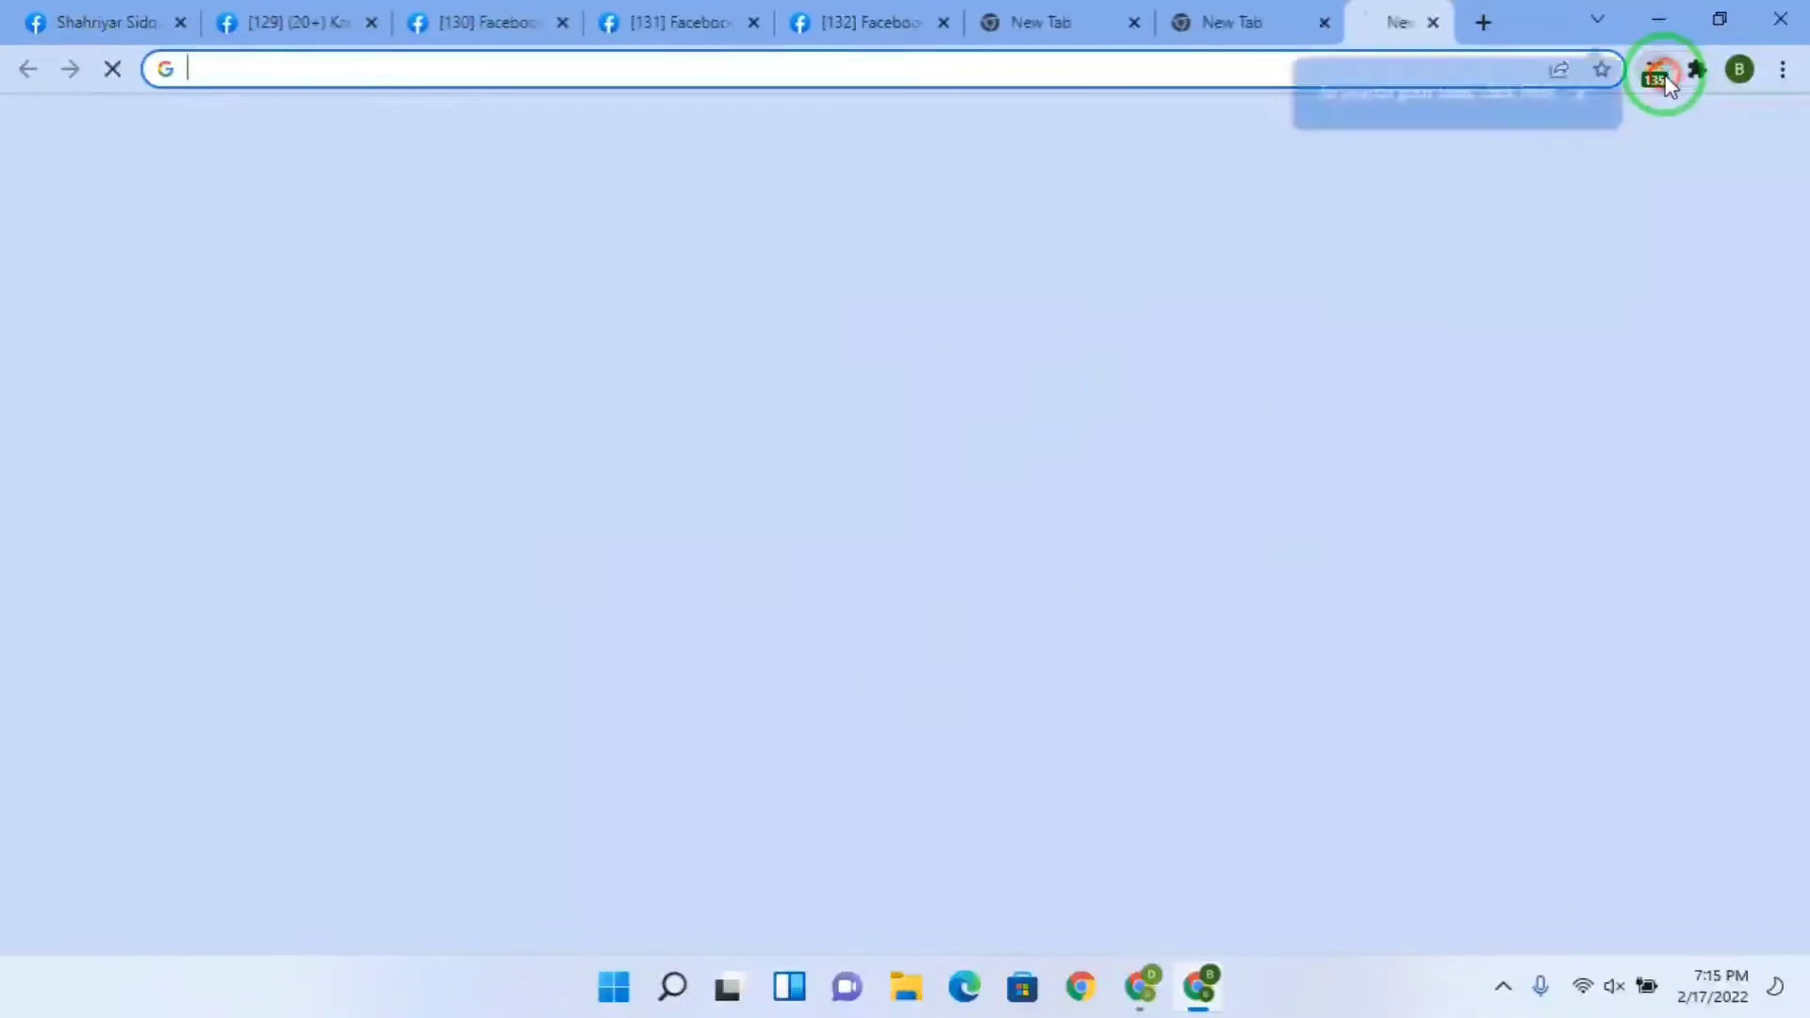
left_click(1665, 78)
left_click(1665, 77)
left_click(1665, 77)
left_click(1665, 77)
left_click(1664, 77)
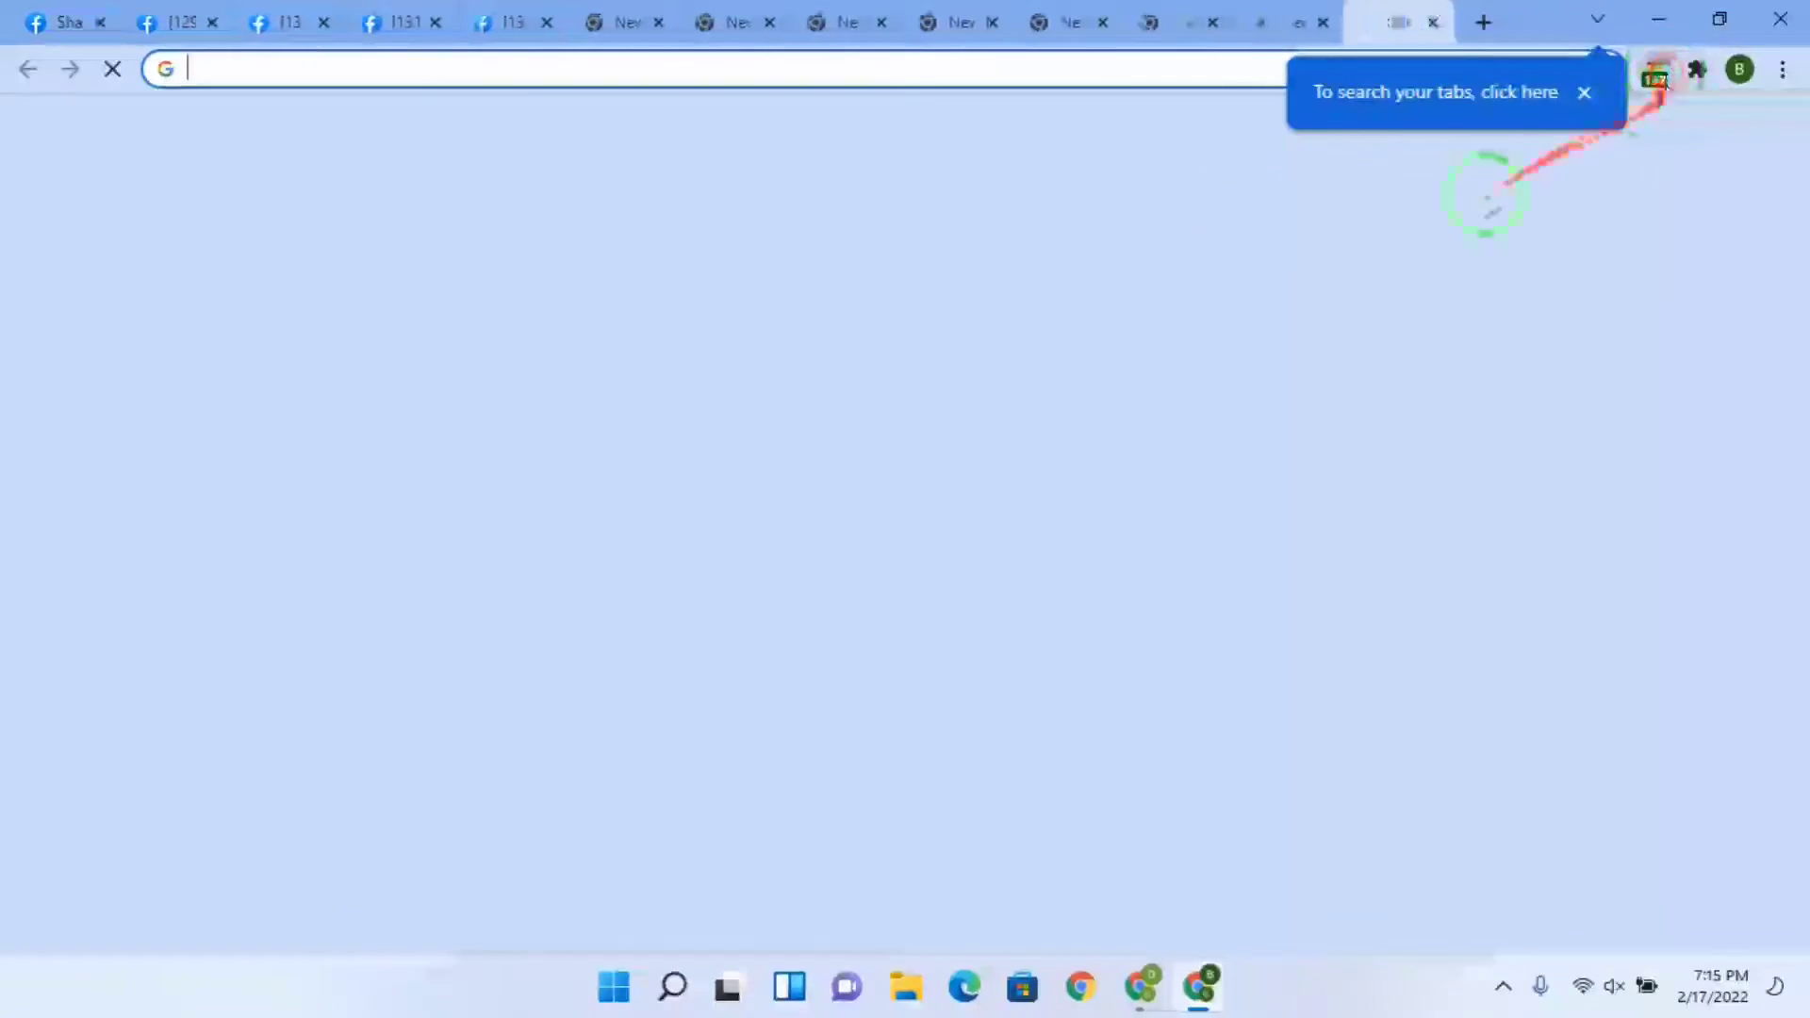
left_click(630, 14)
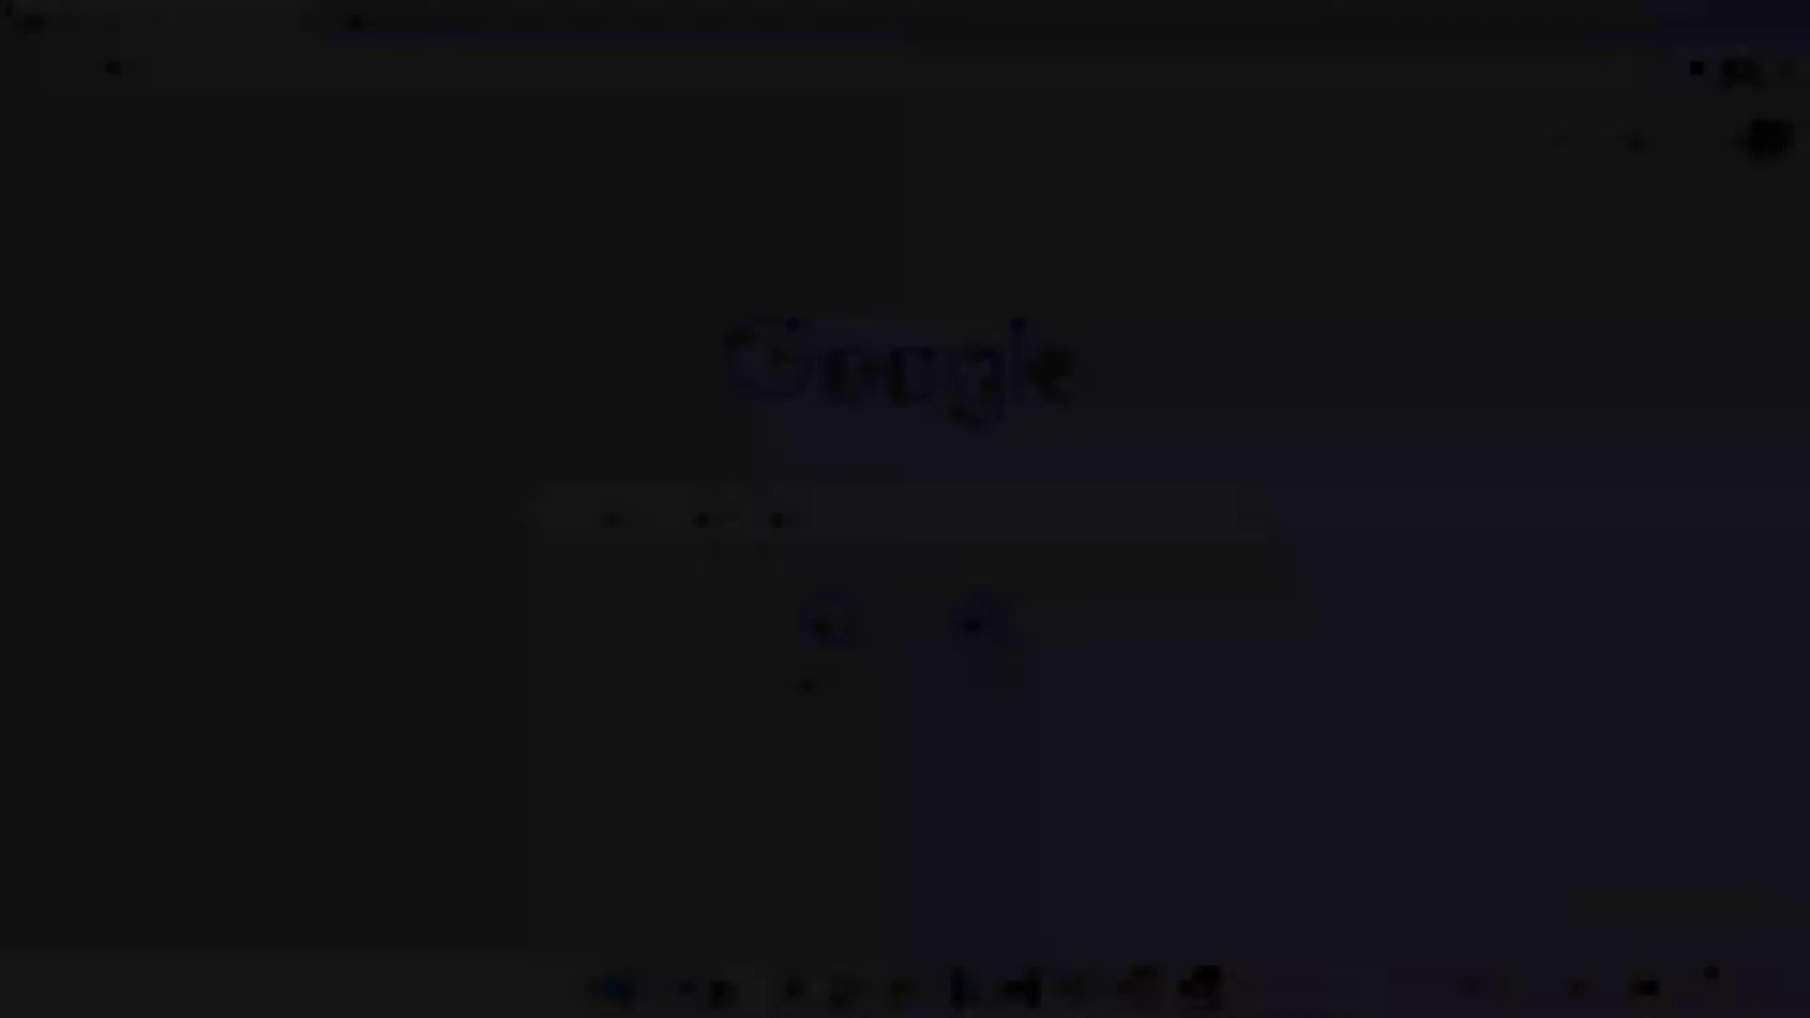
- Search Google for "chrome web store"
left_click(745, 516)
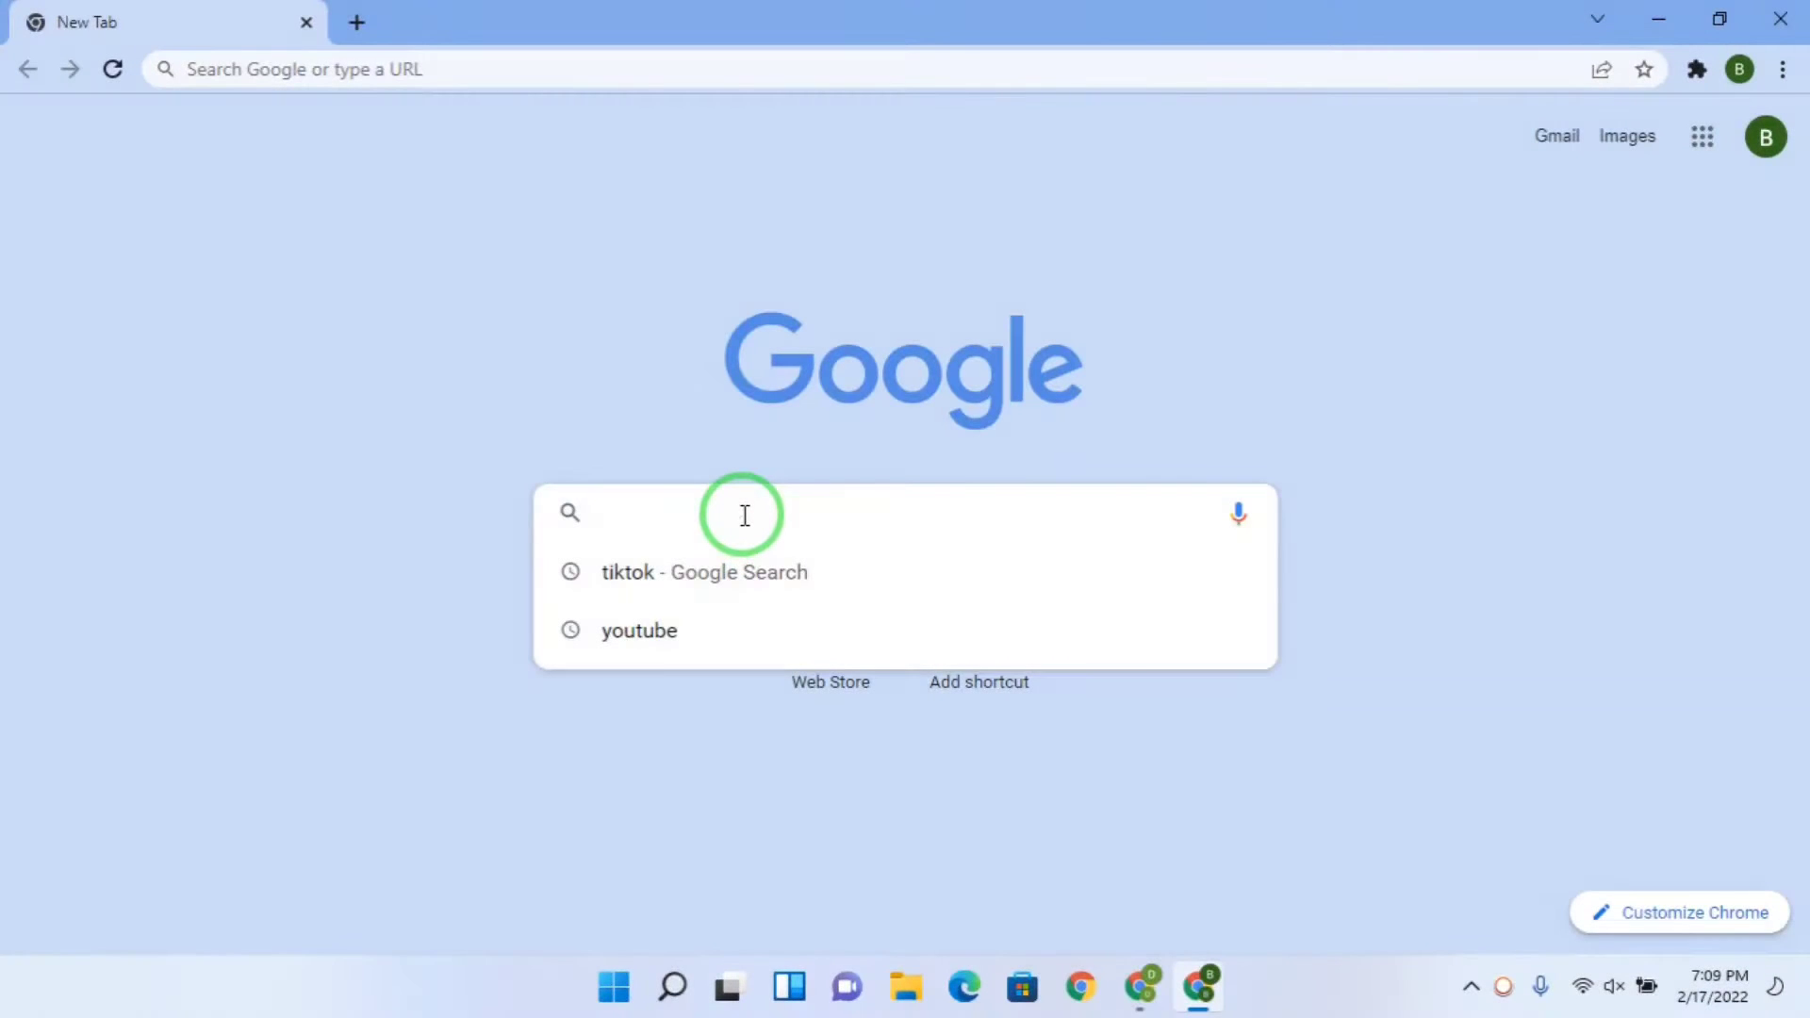
type("ch")
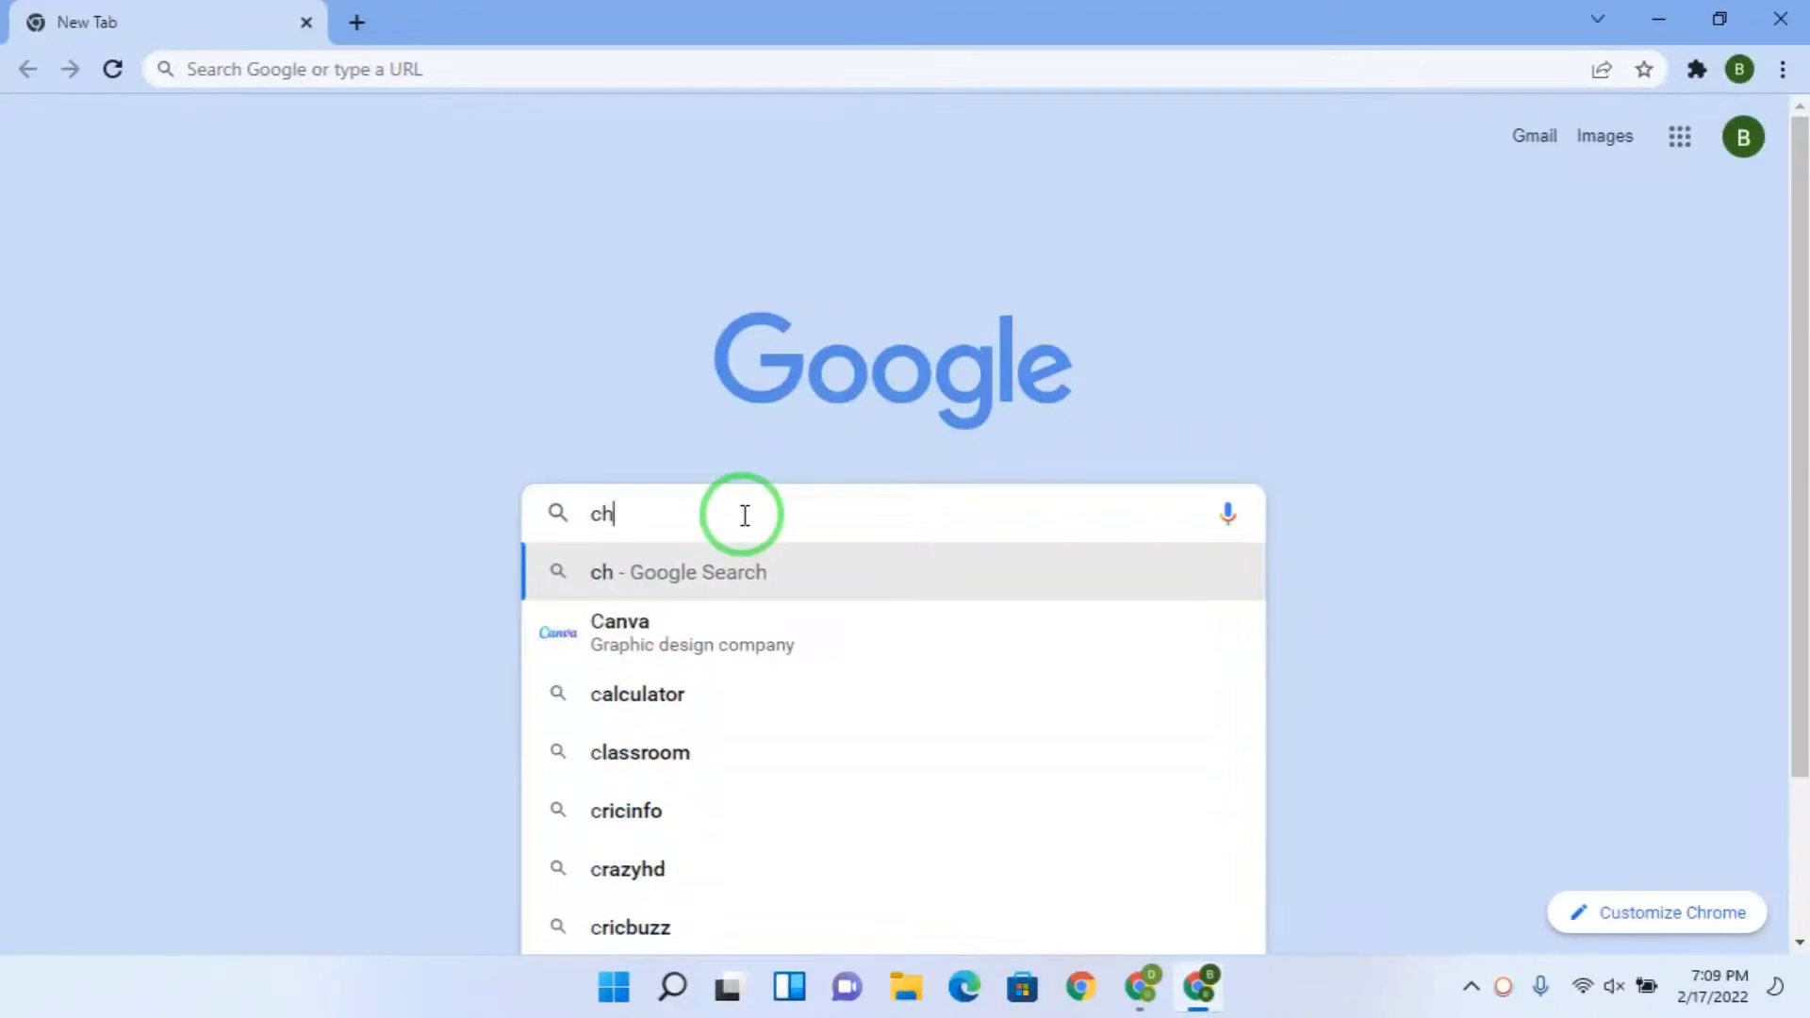
type("ro")
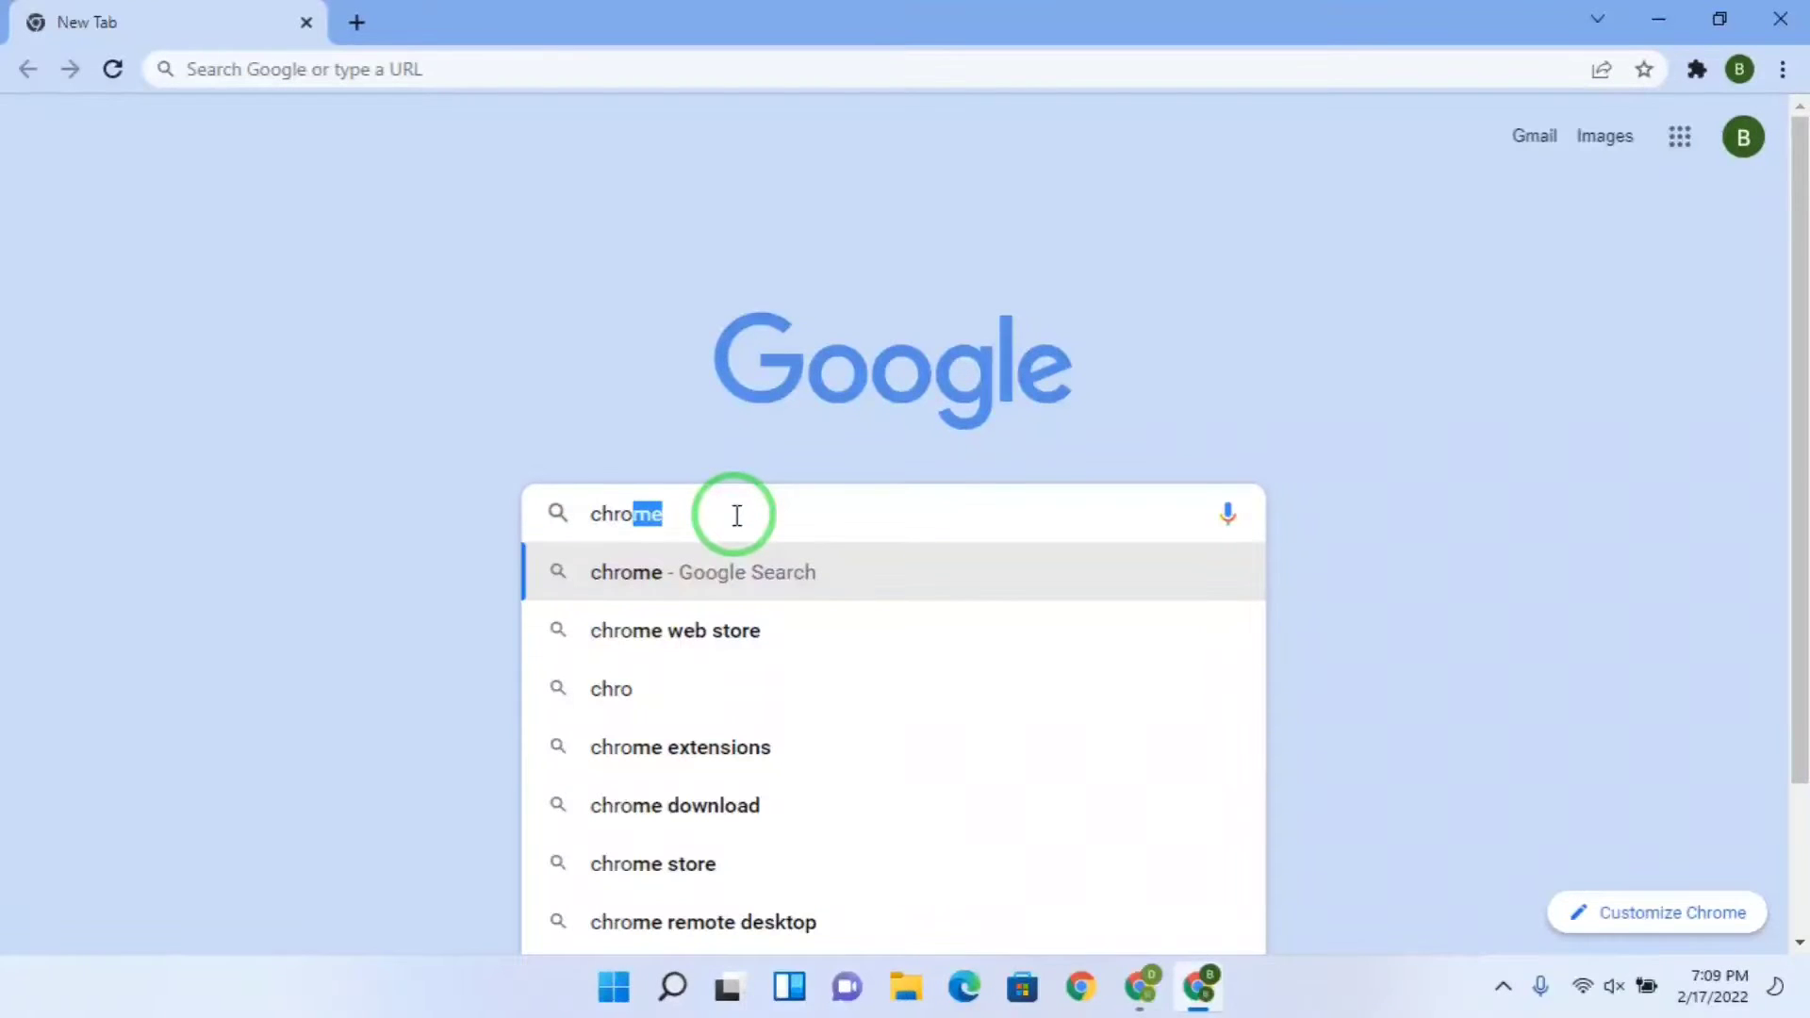
type("me ")
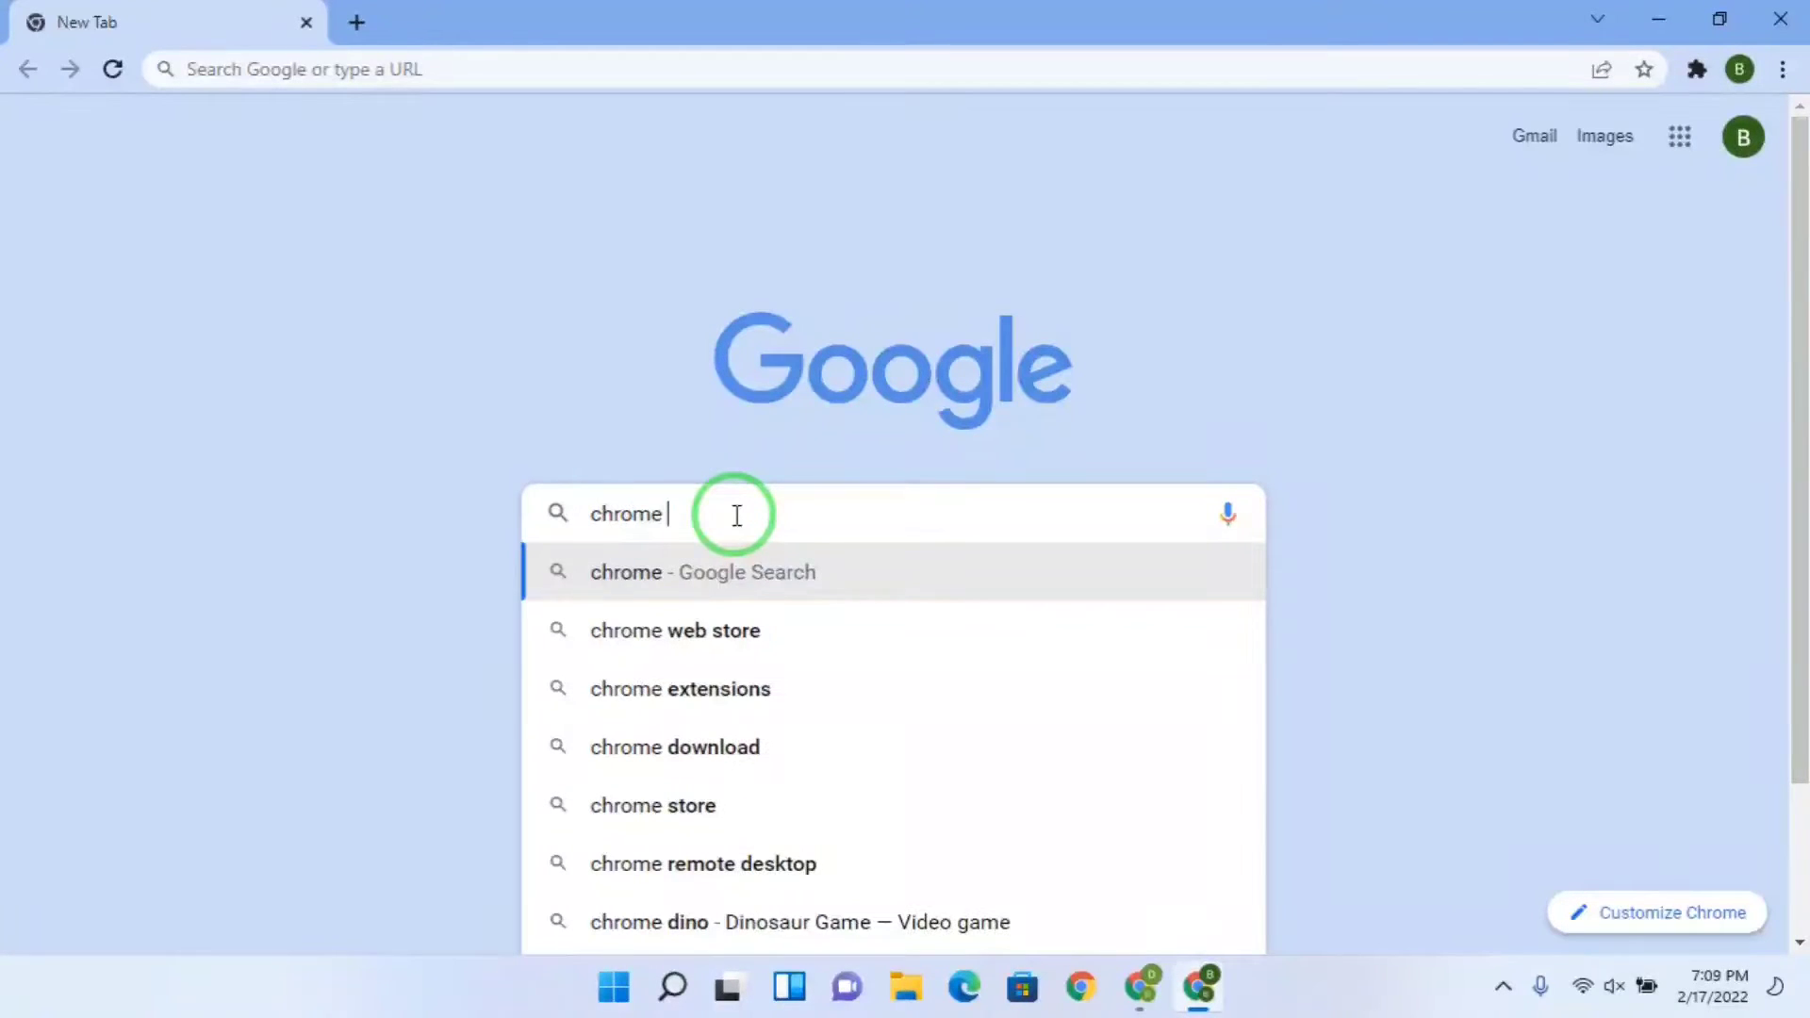
type("web")
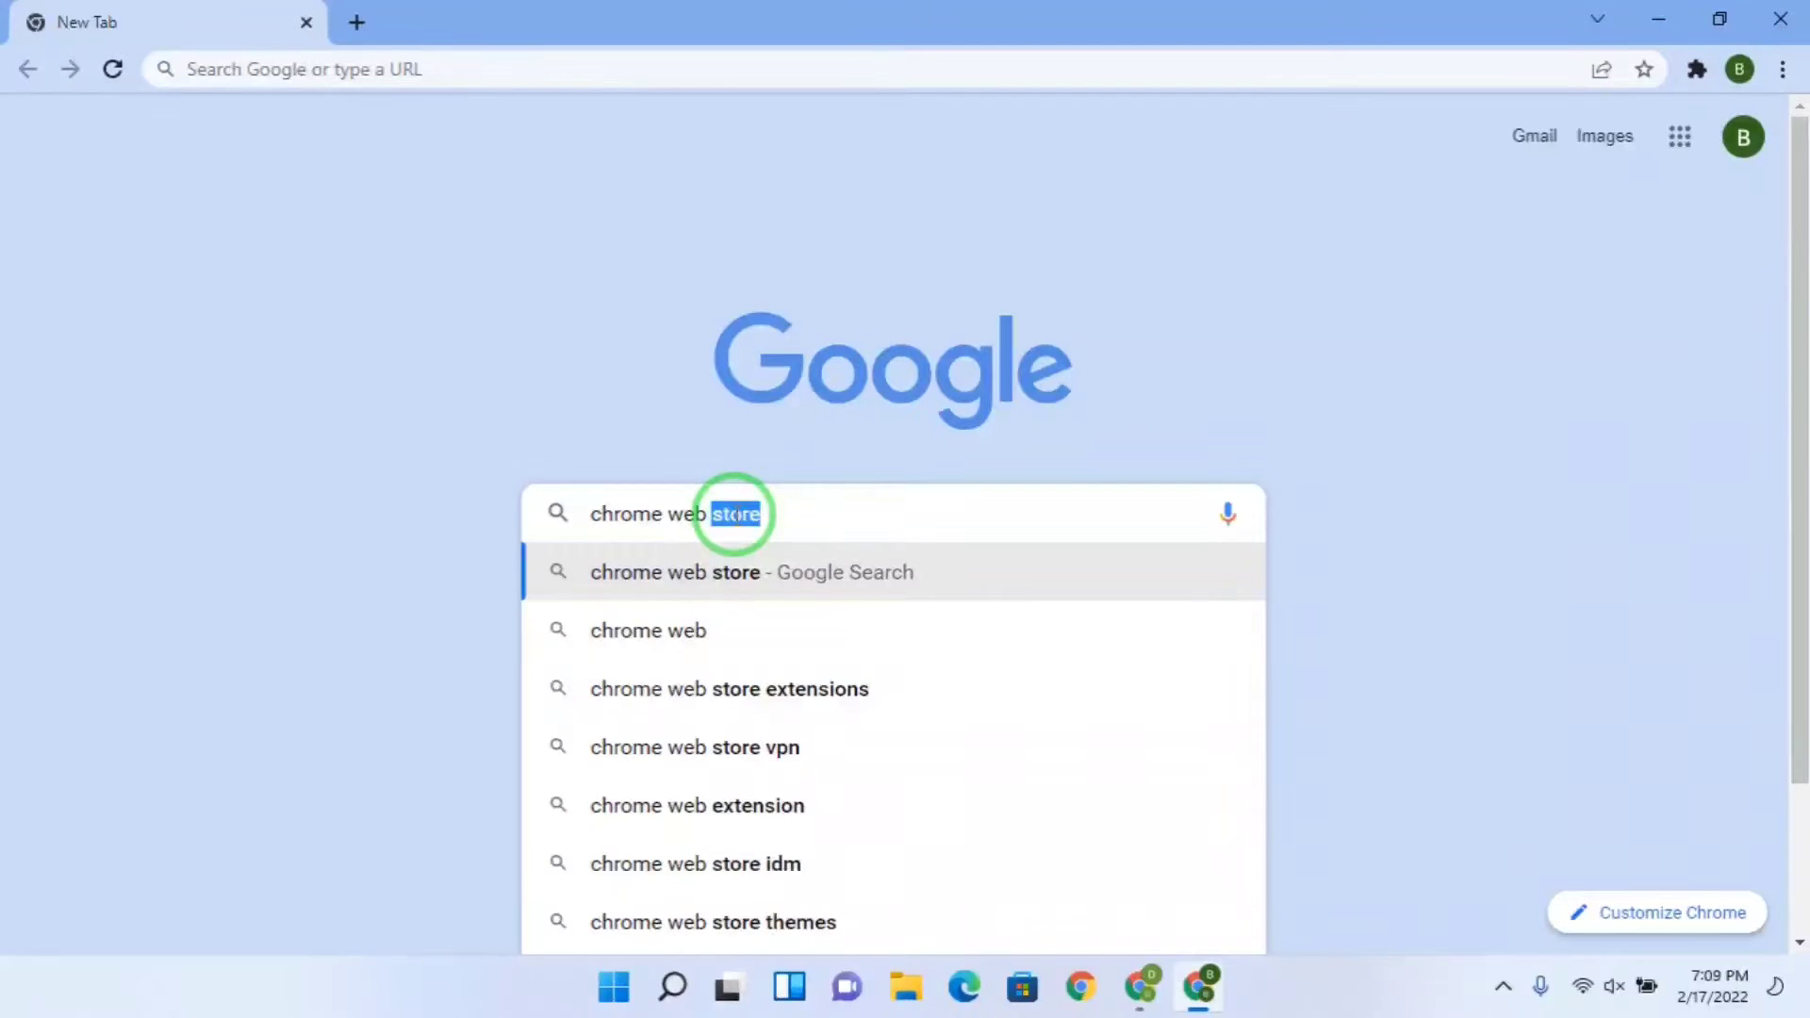
type(" stor")
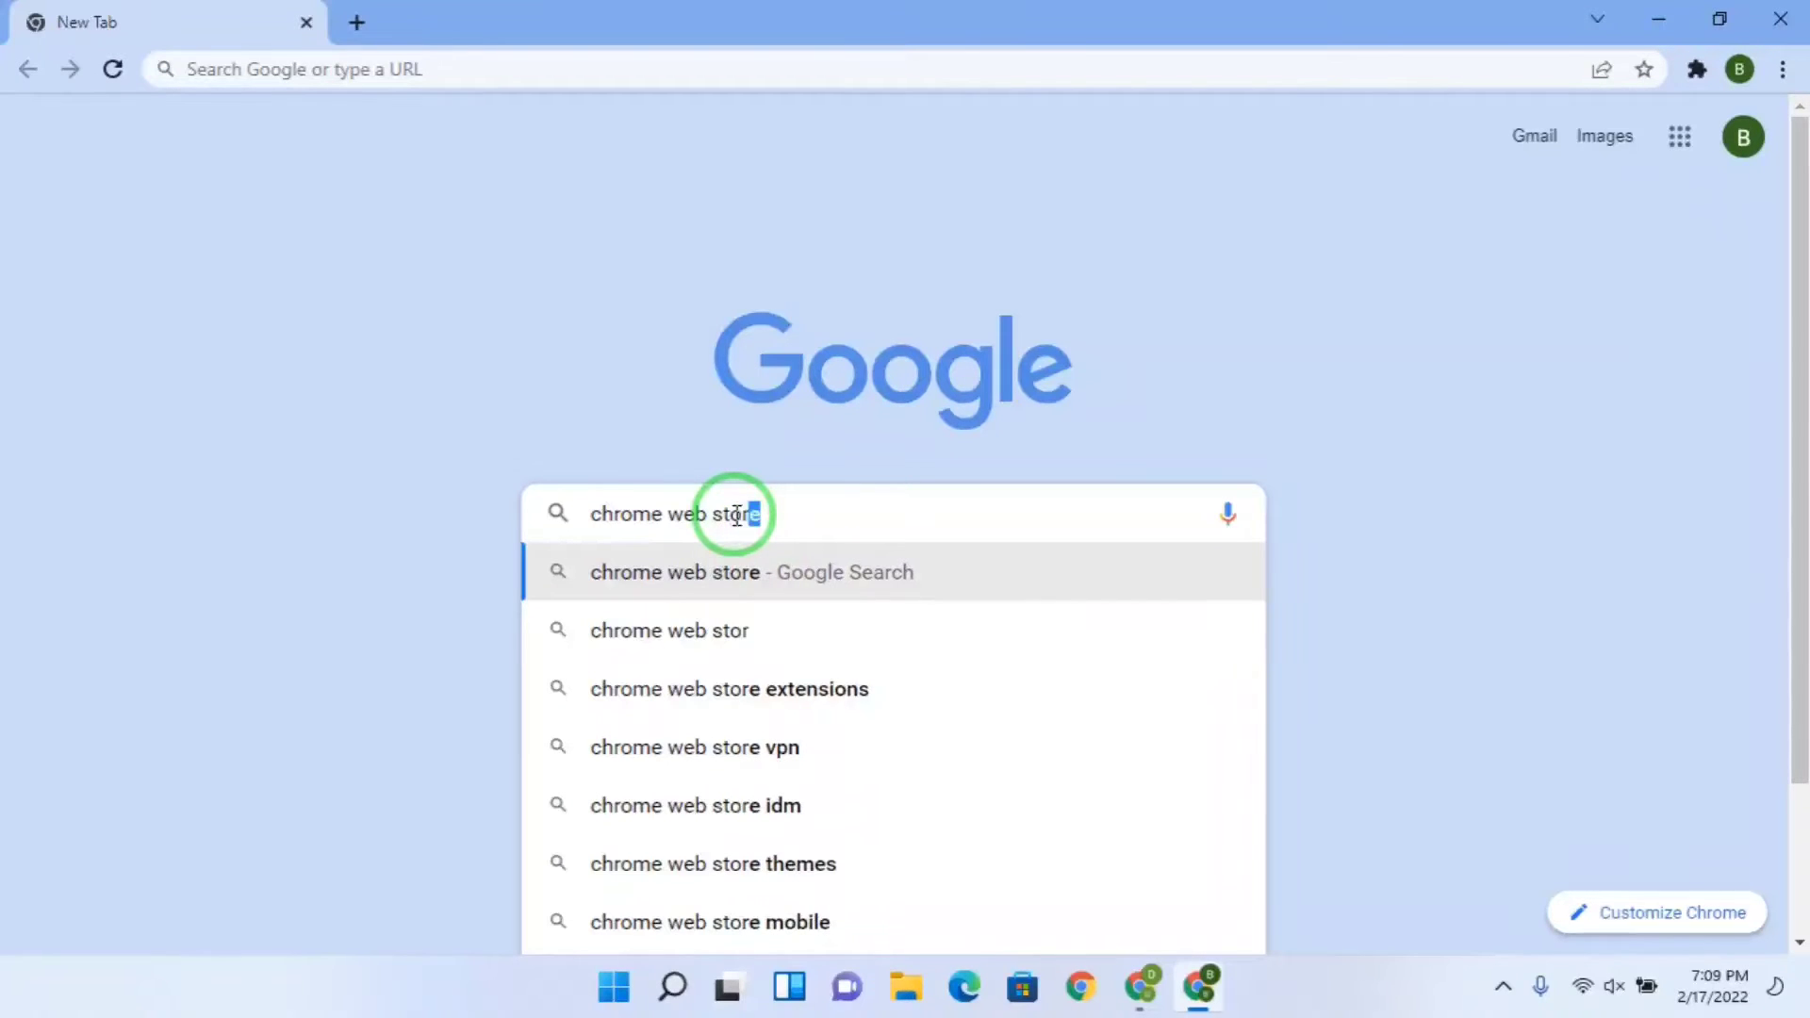
type("e")
key("Return")
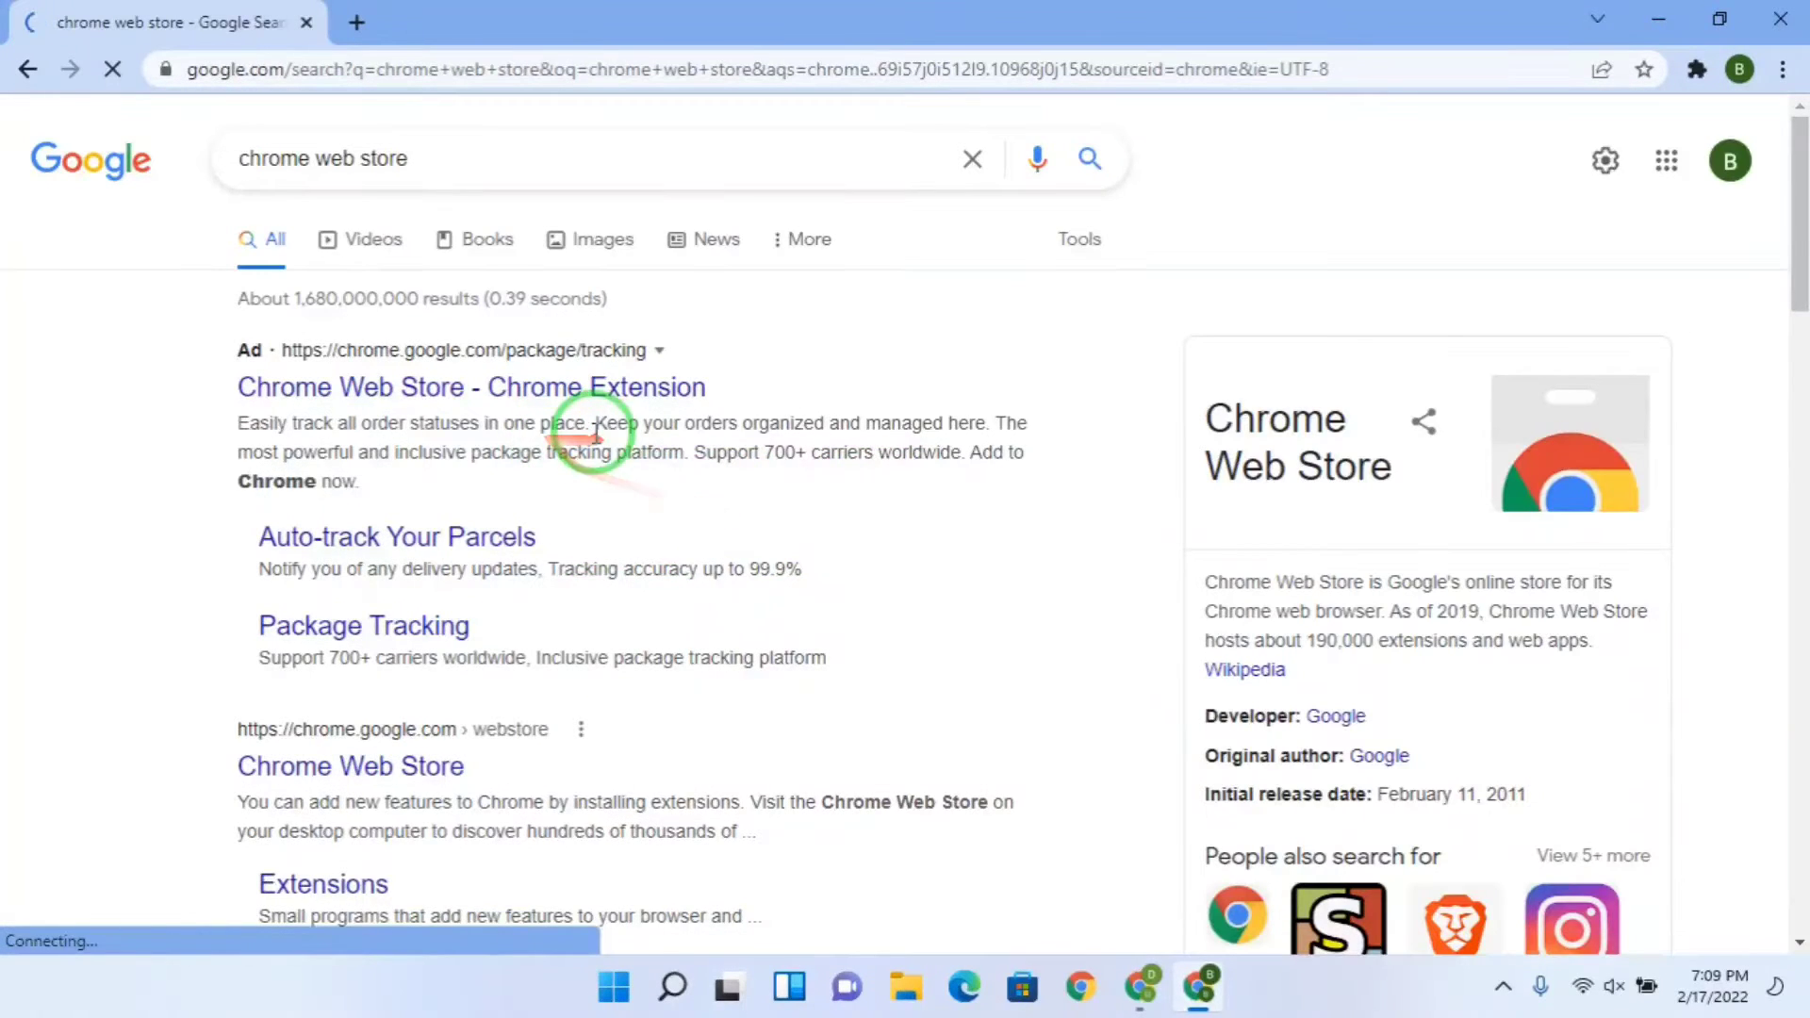
- Open the Chrome Web Store through the first search result and go to its Extensions category page
left_click(518, 400)
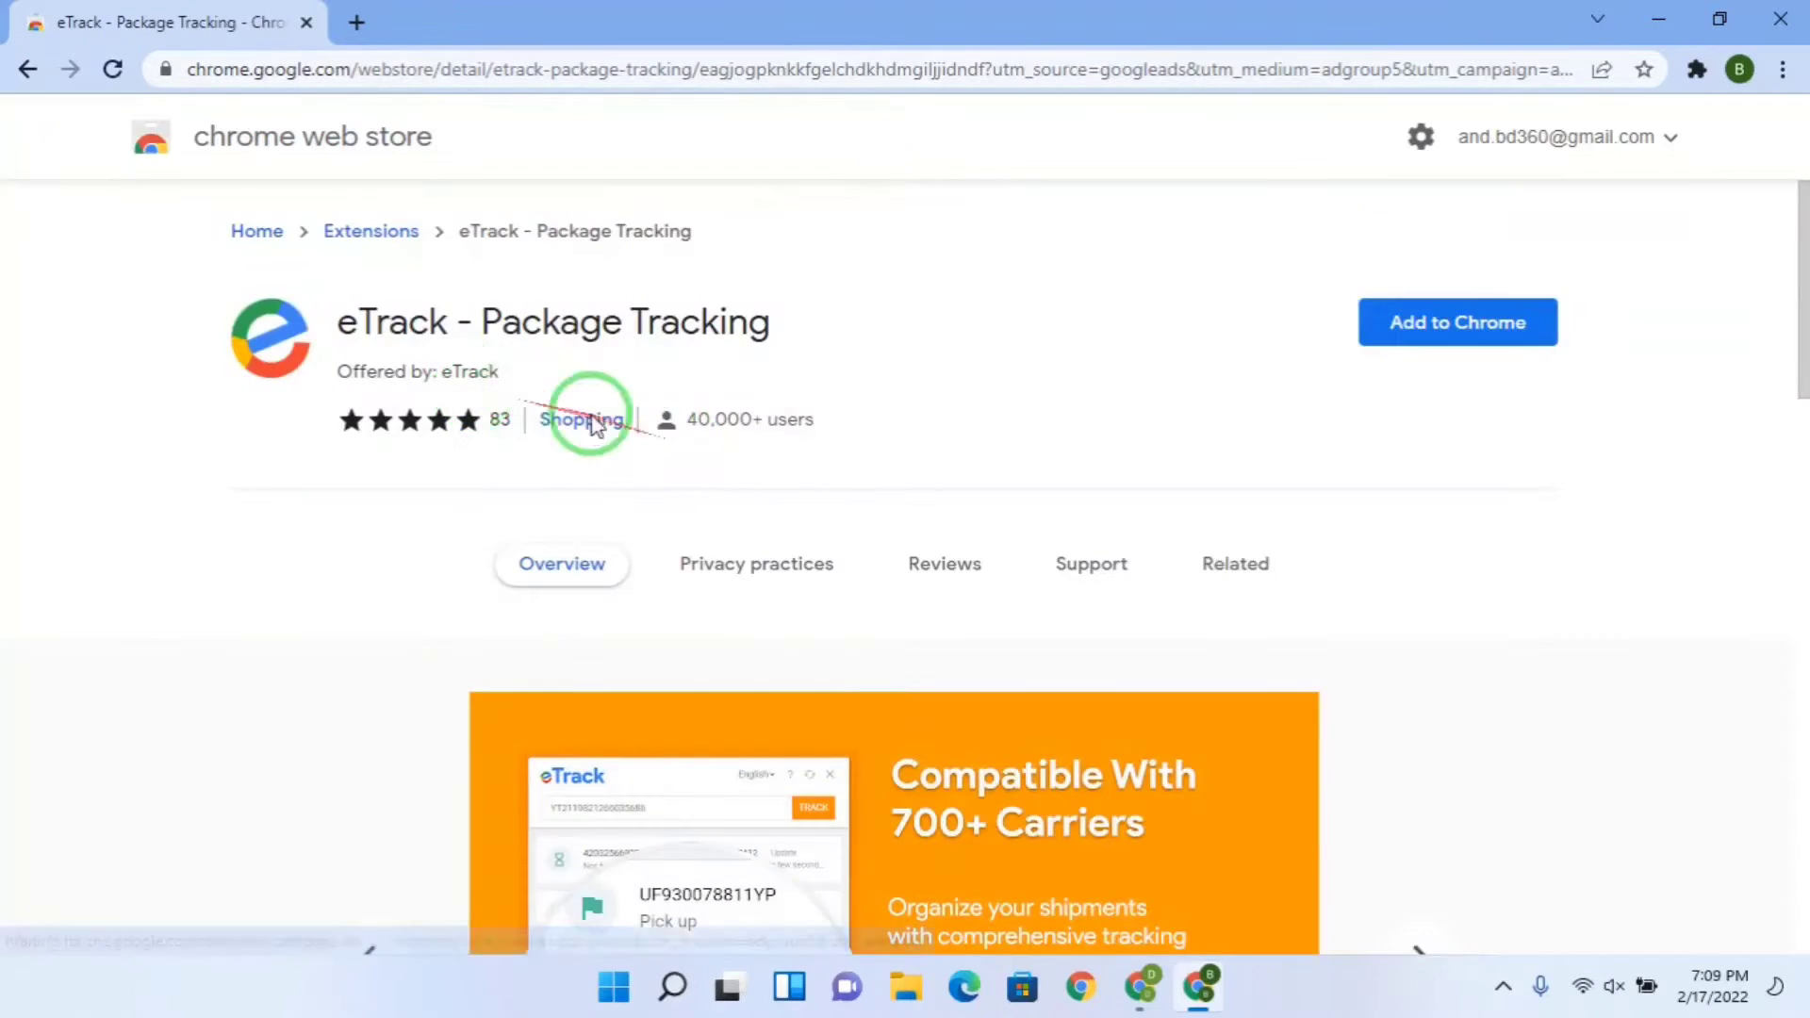
left_click(314, 127)
right_click(241, 233)
mouse_move(212, 320)
left_mouse_down()
mouse_move(19, 292)
mouse_move(566, 154)
mouse_move(433, 243)
left_mouse_up()
- Search the Chrome Web Store for "MultiLogin"
left_click(247, 230)
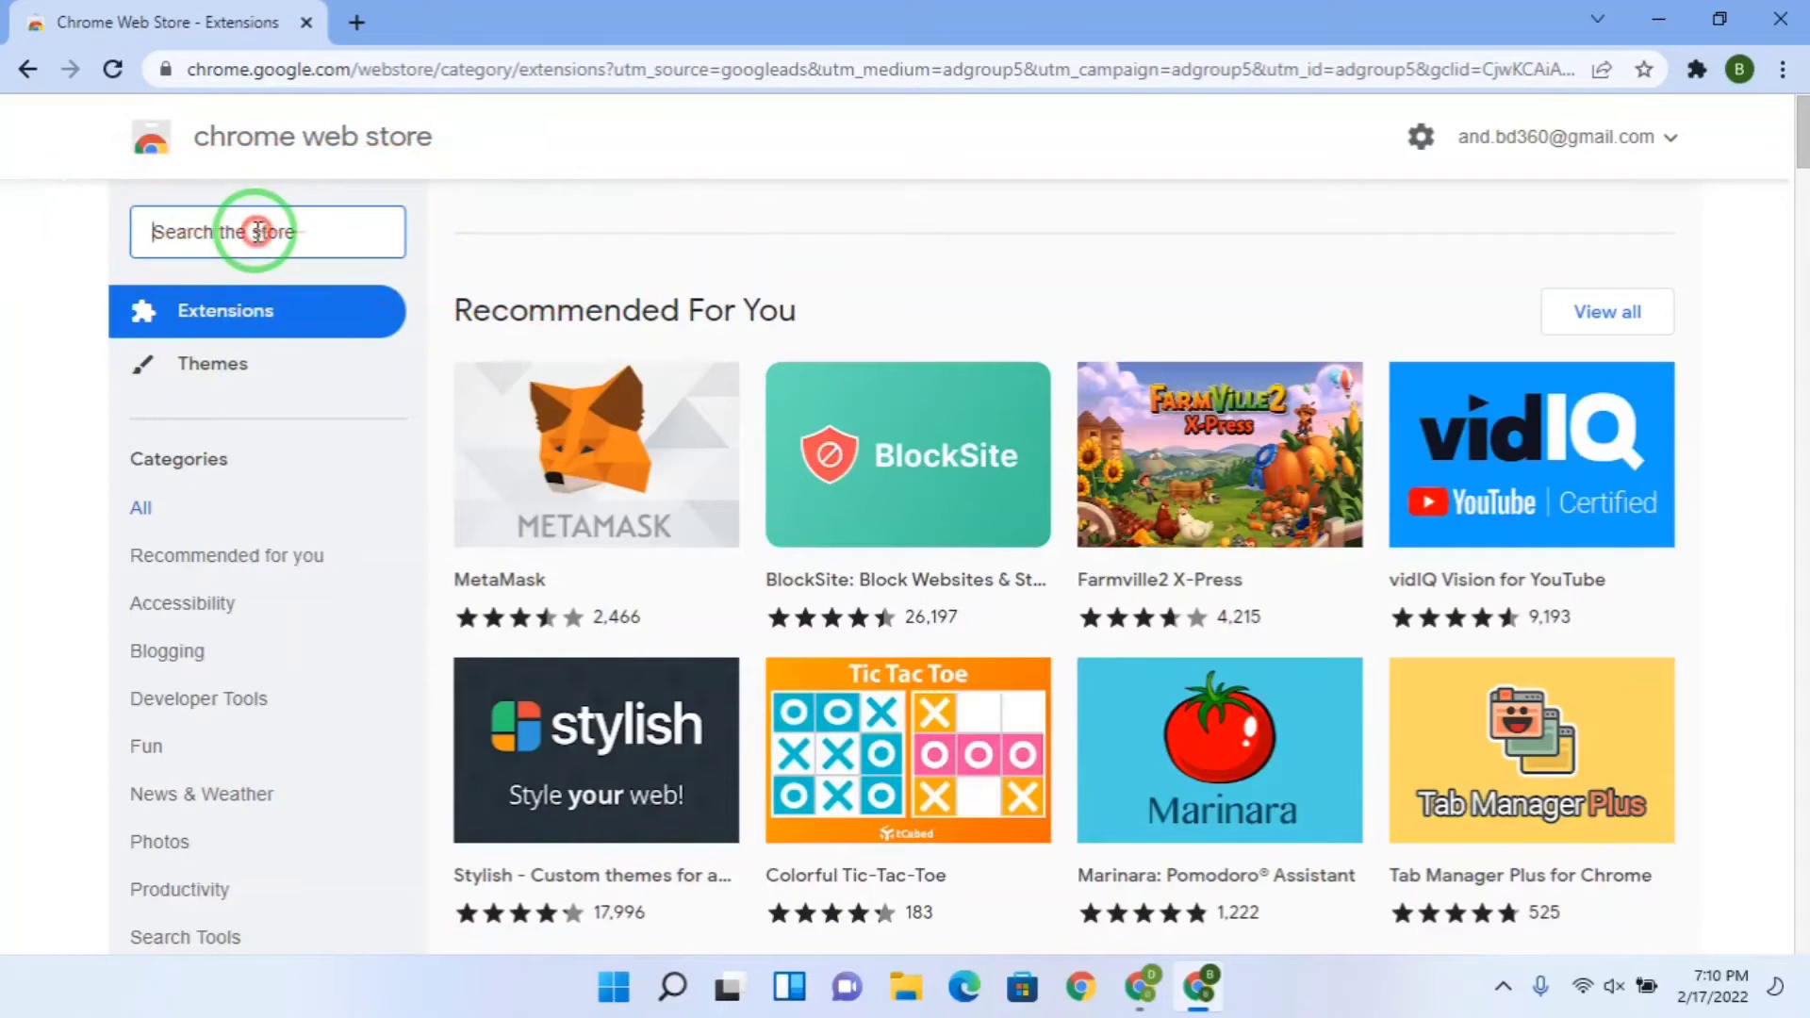
right_click(233, 233)
left_click(302, 442)
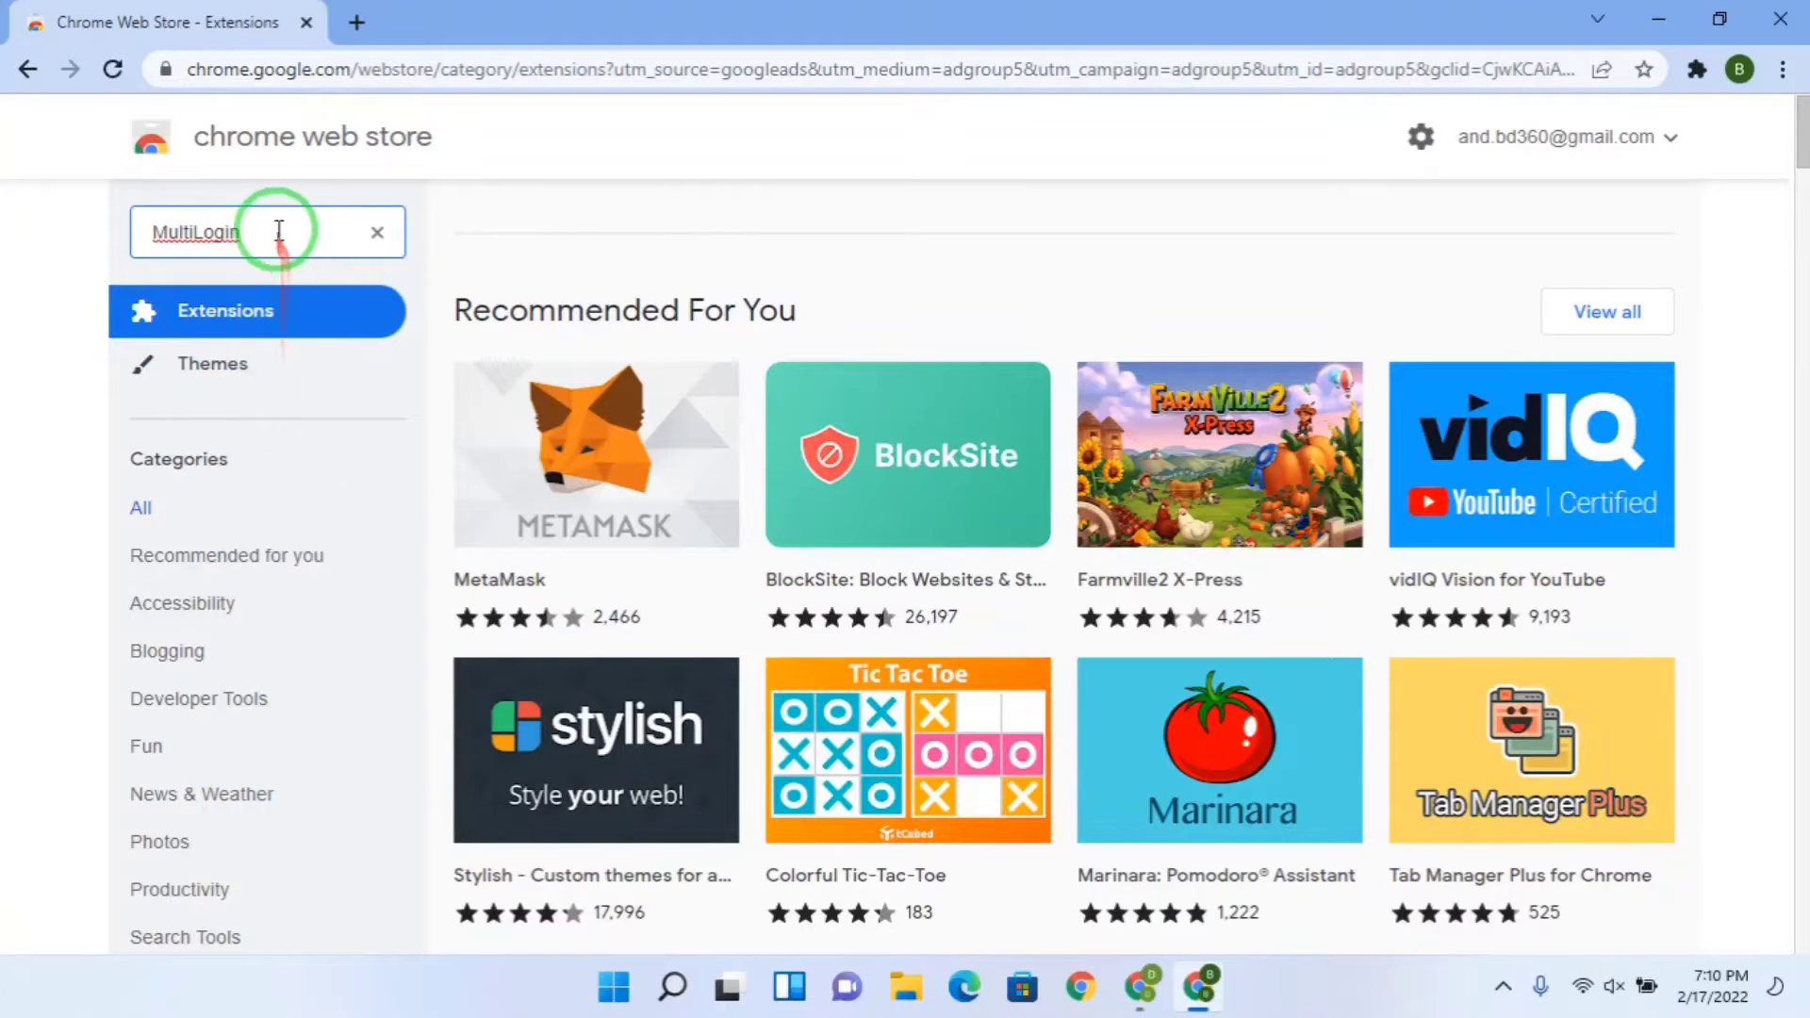
key("Return")
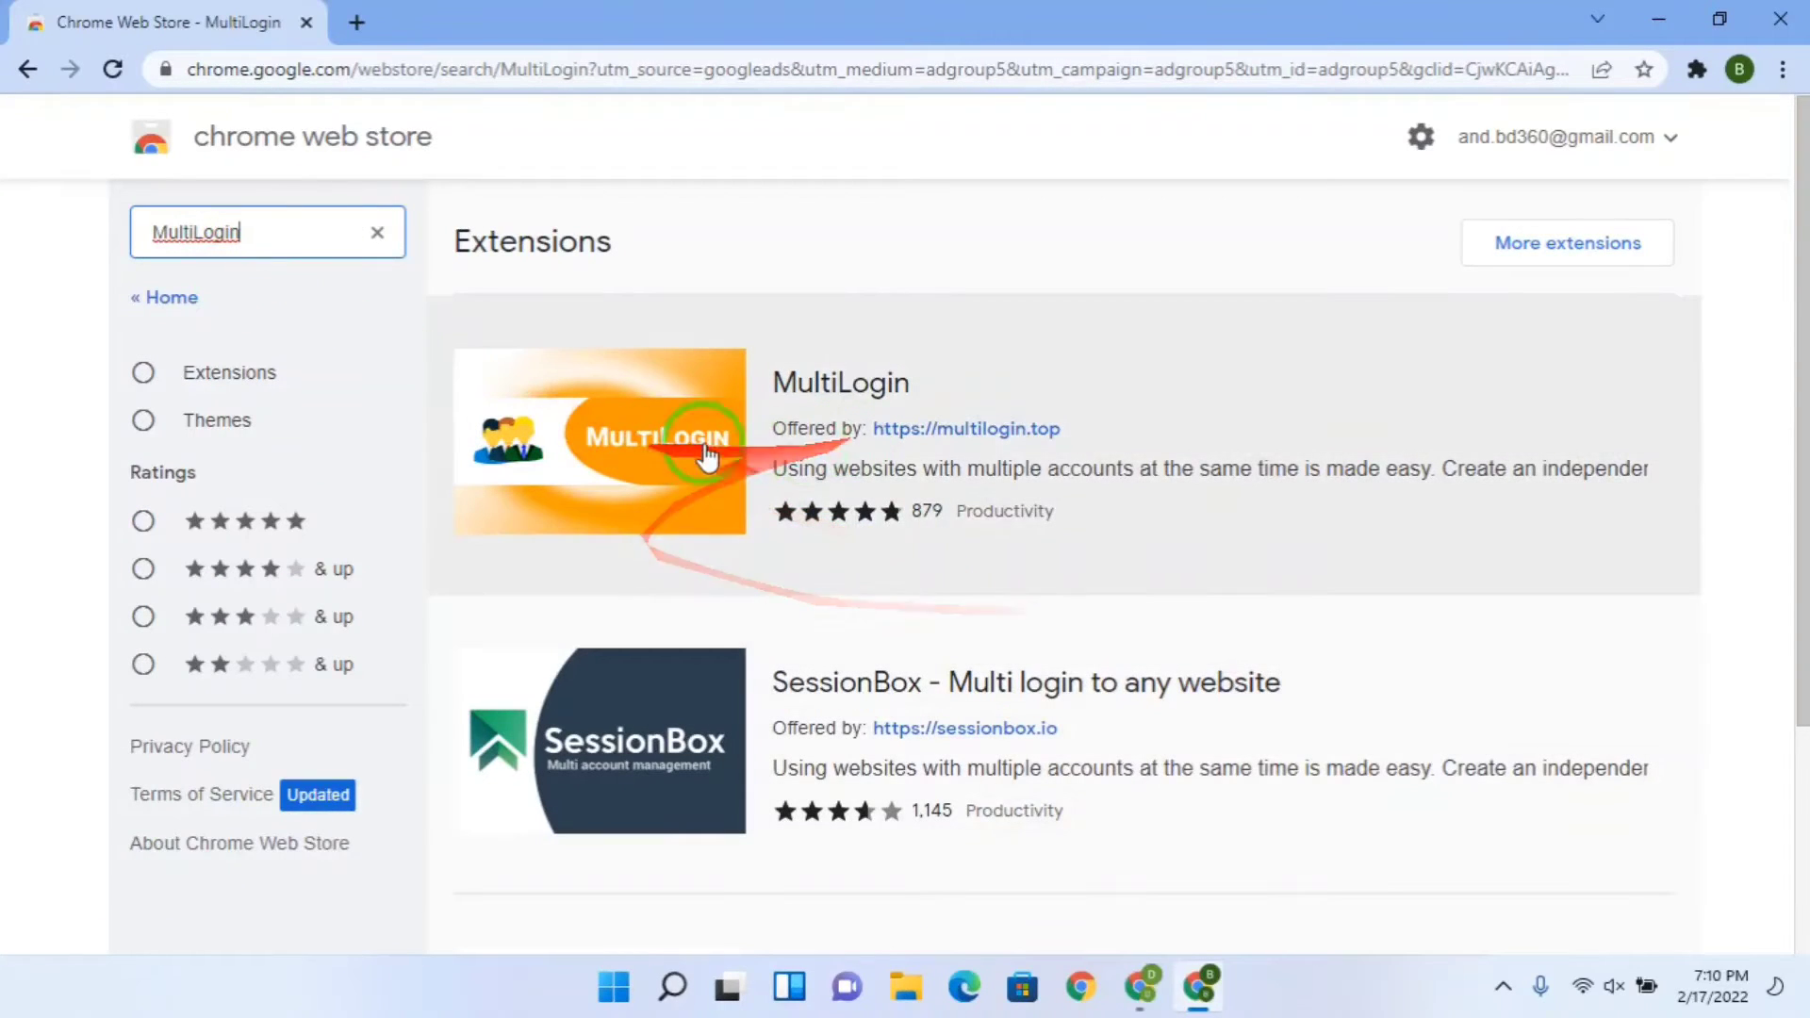
- Install the MultiLogin extension offered by multilogin.top in Chrome and dismiss the installation notice
left_click(608, 426)
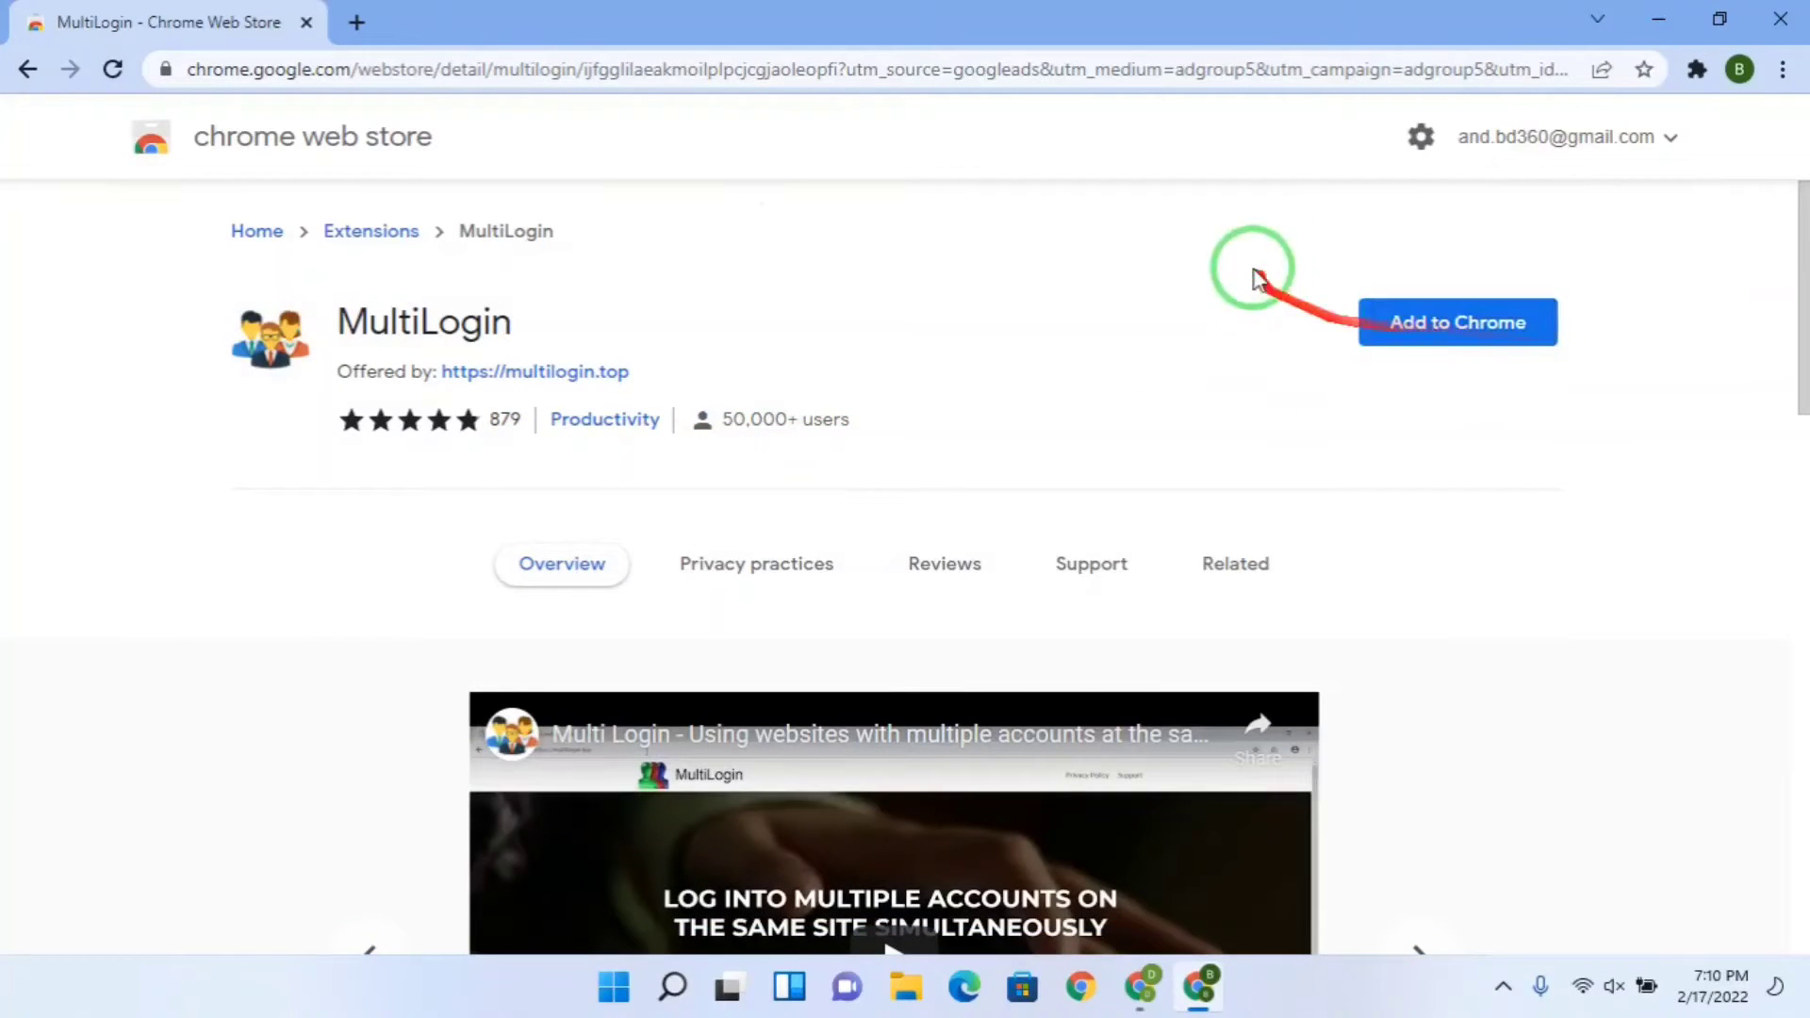
left_click(1423, 346)
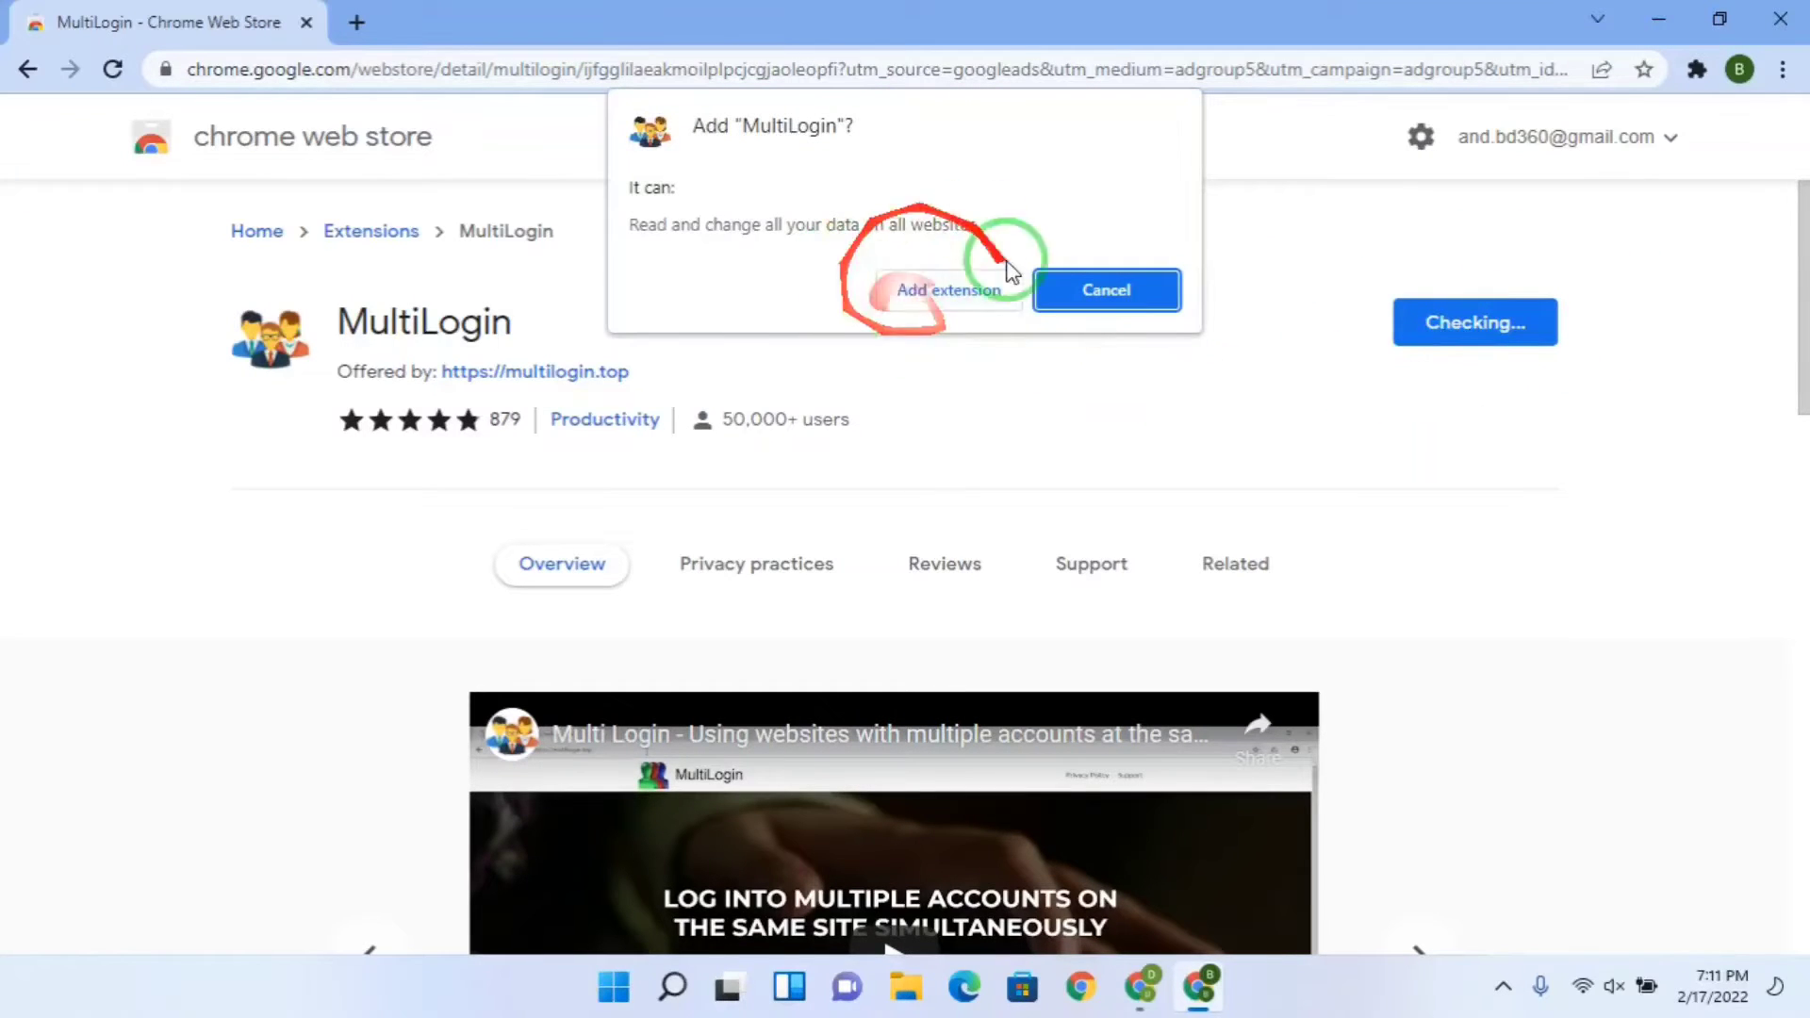
left_click(925, 294)
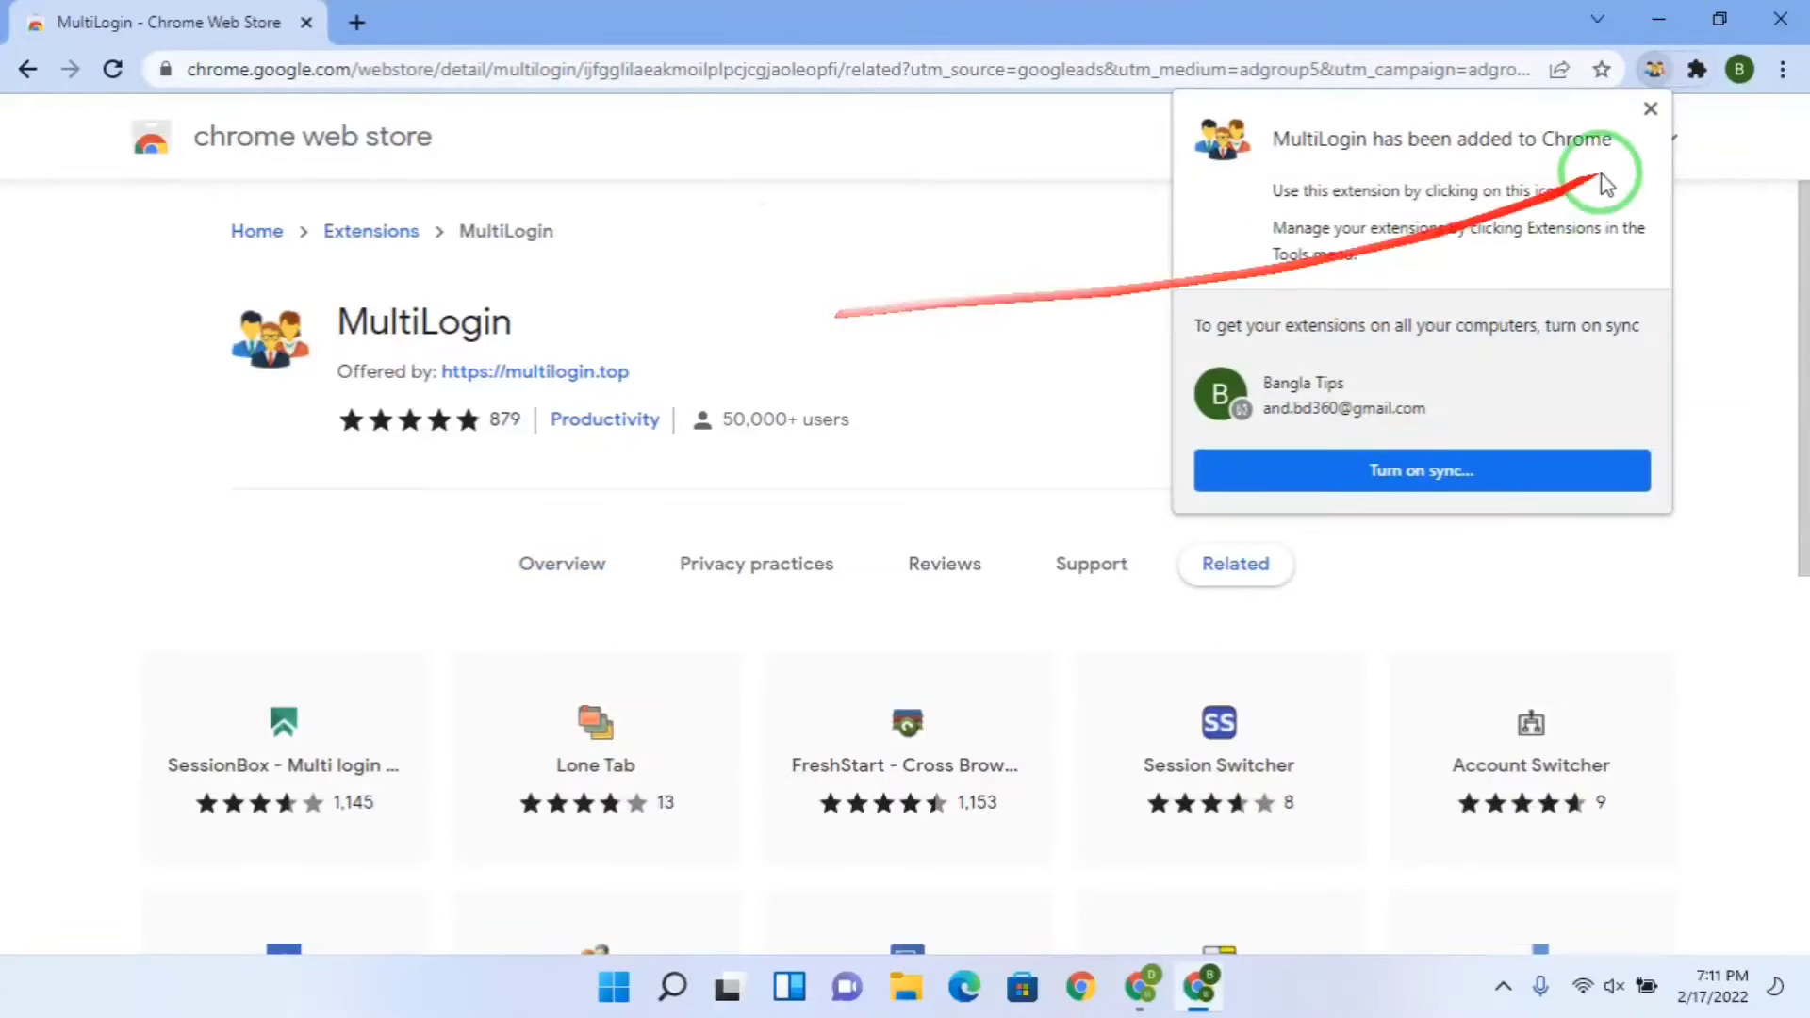
left_click(1651, 111)
- Pin the MultiLogin extension so that it stays accessible in the browser
left_click(1695, 71)
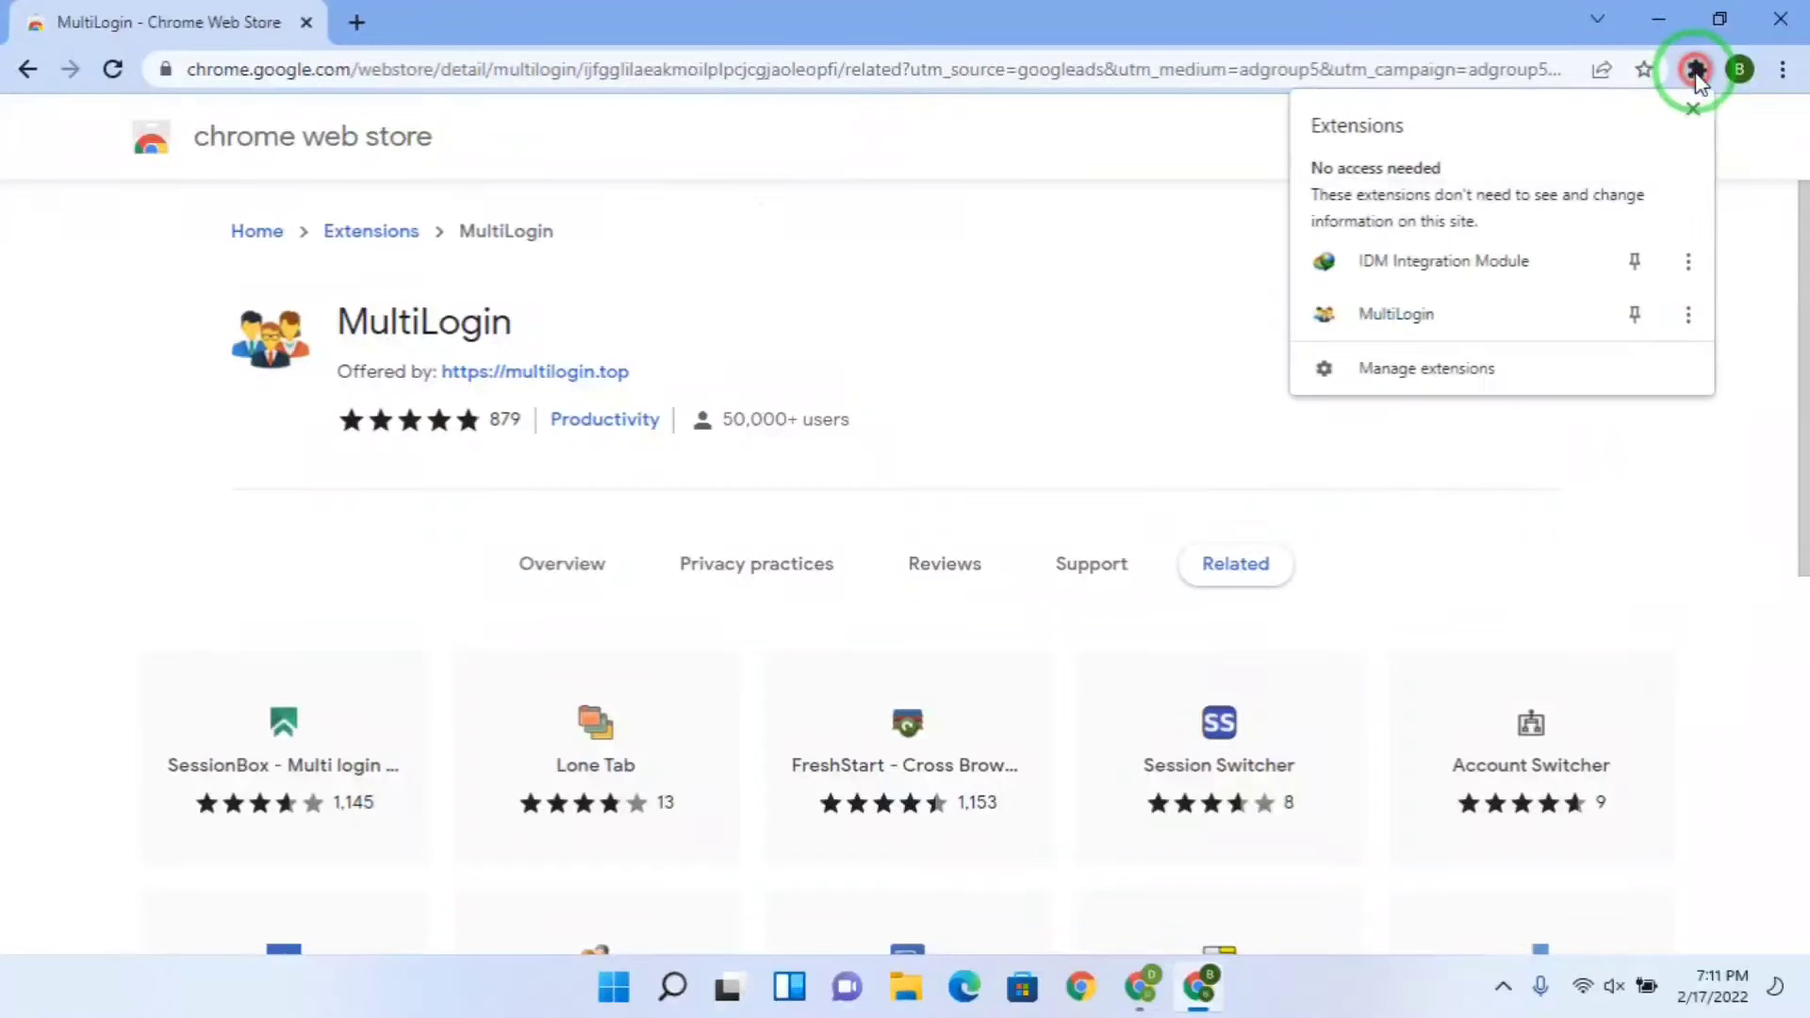
left_click(1634, 314)
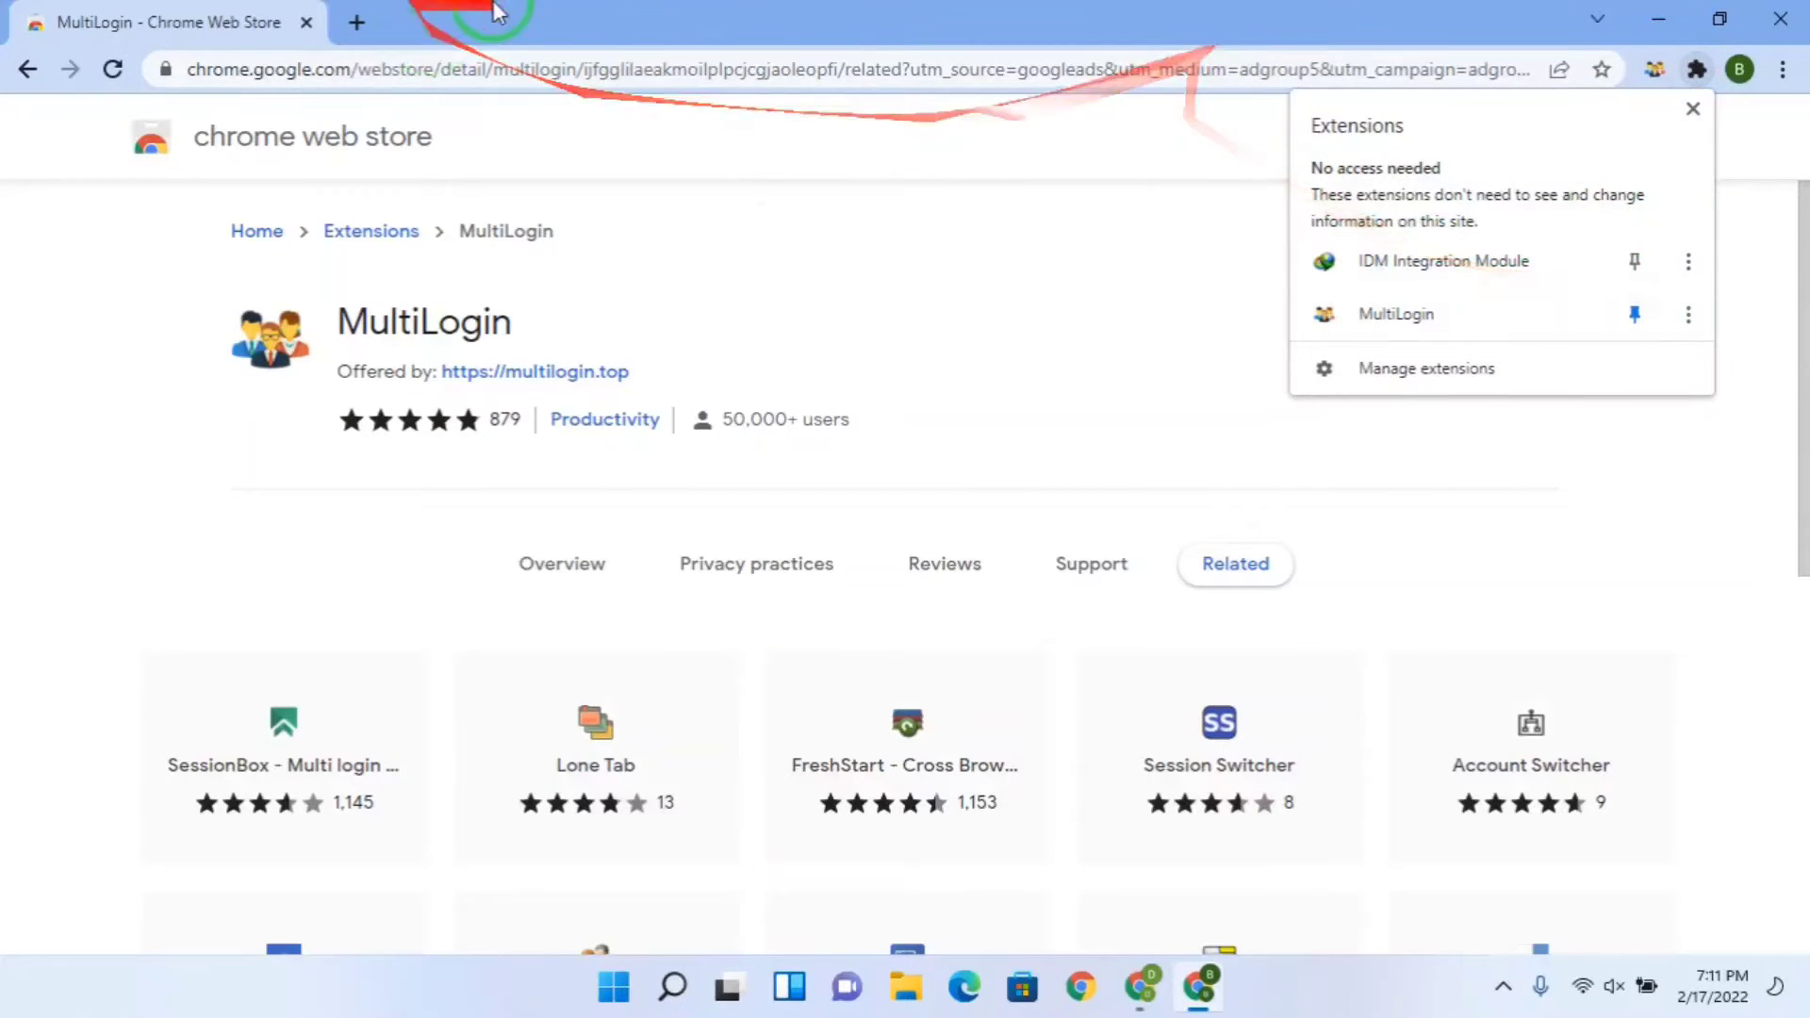
left_click(48, 76)
- Search for "facebook" and open the Facebook login page from the results
left_click(415, 71)
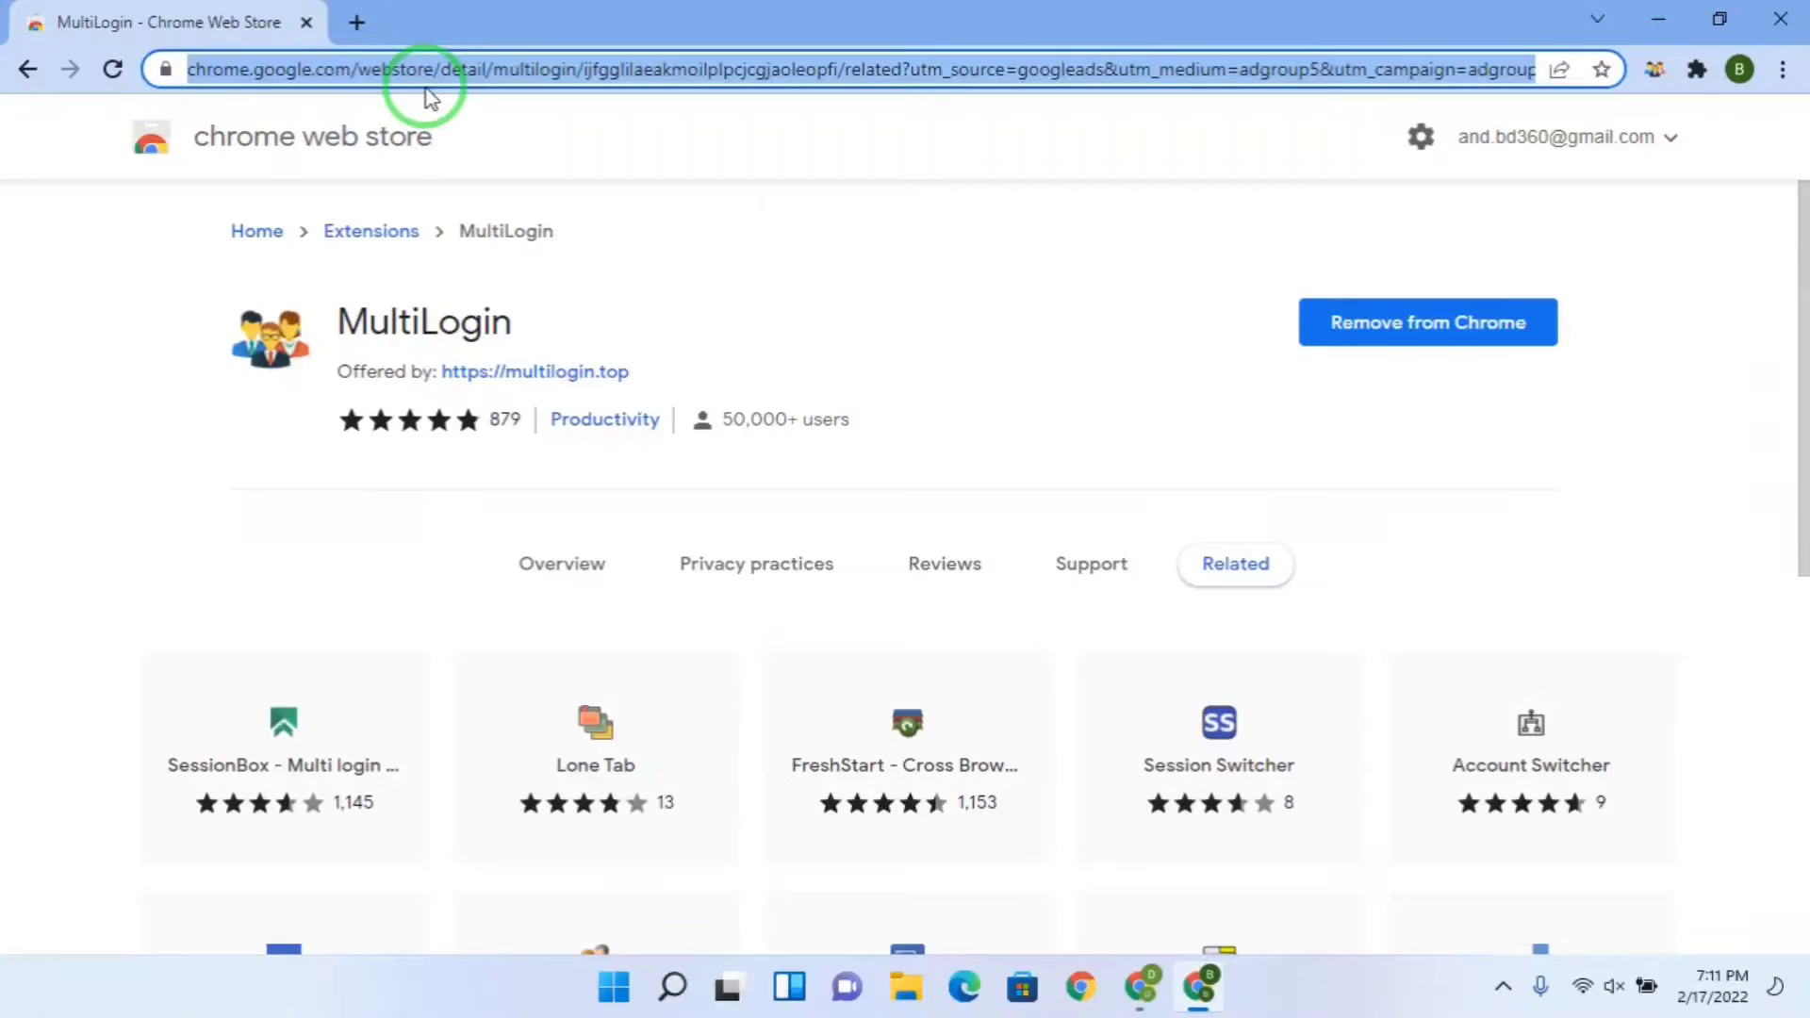
type("face")
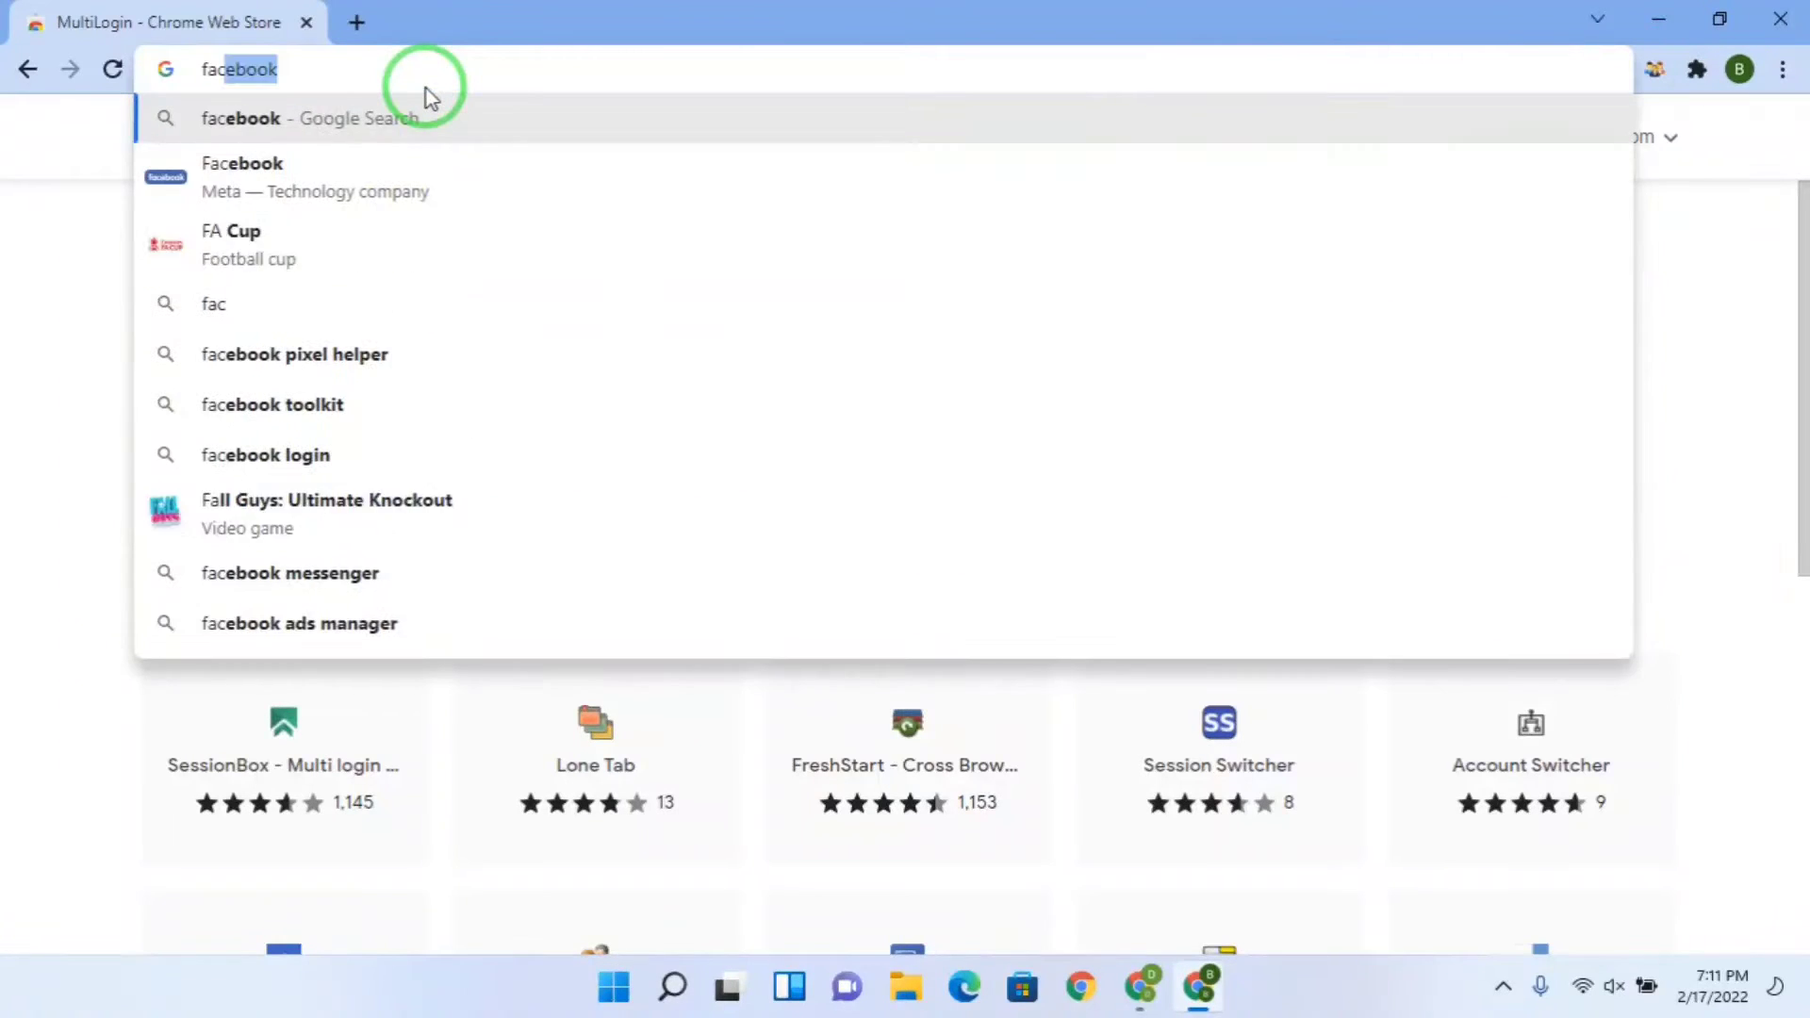
type("book")
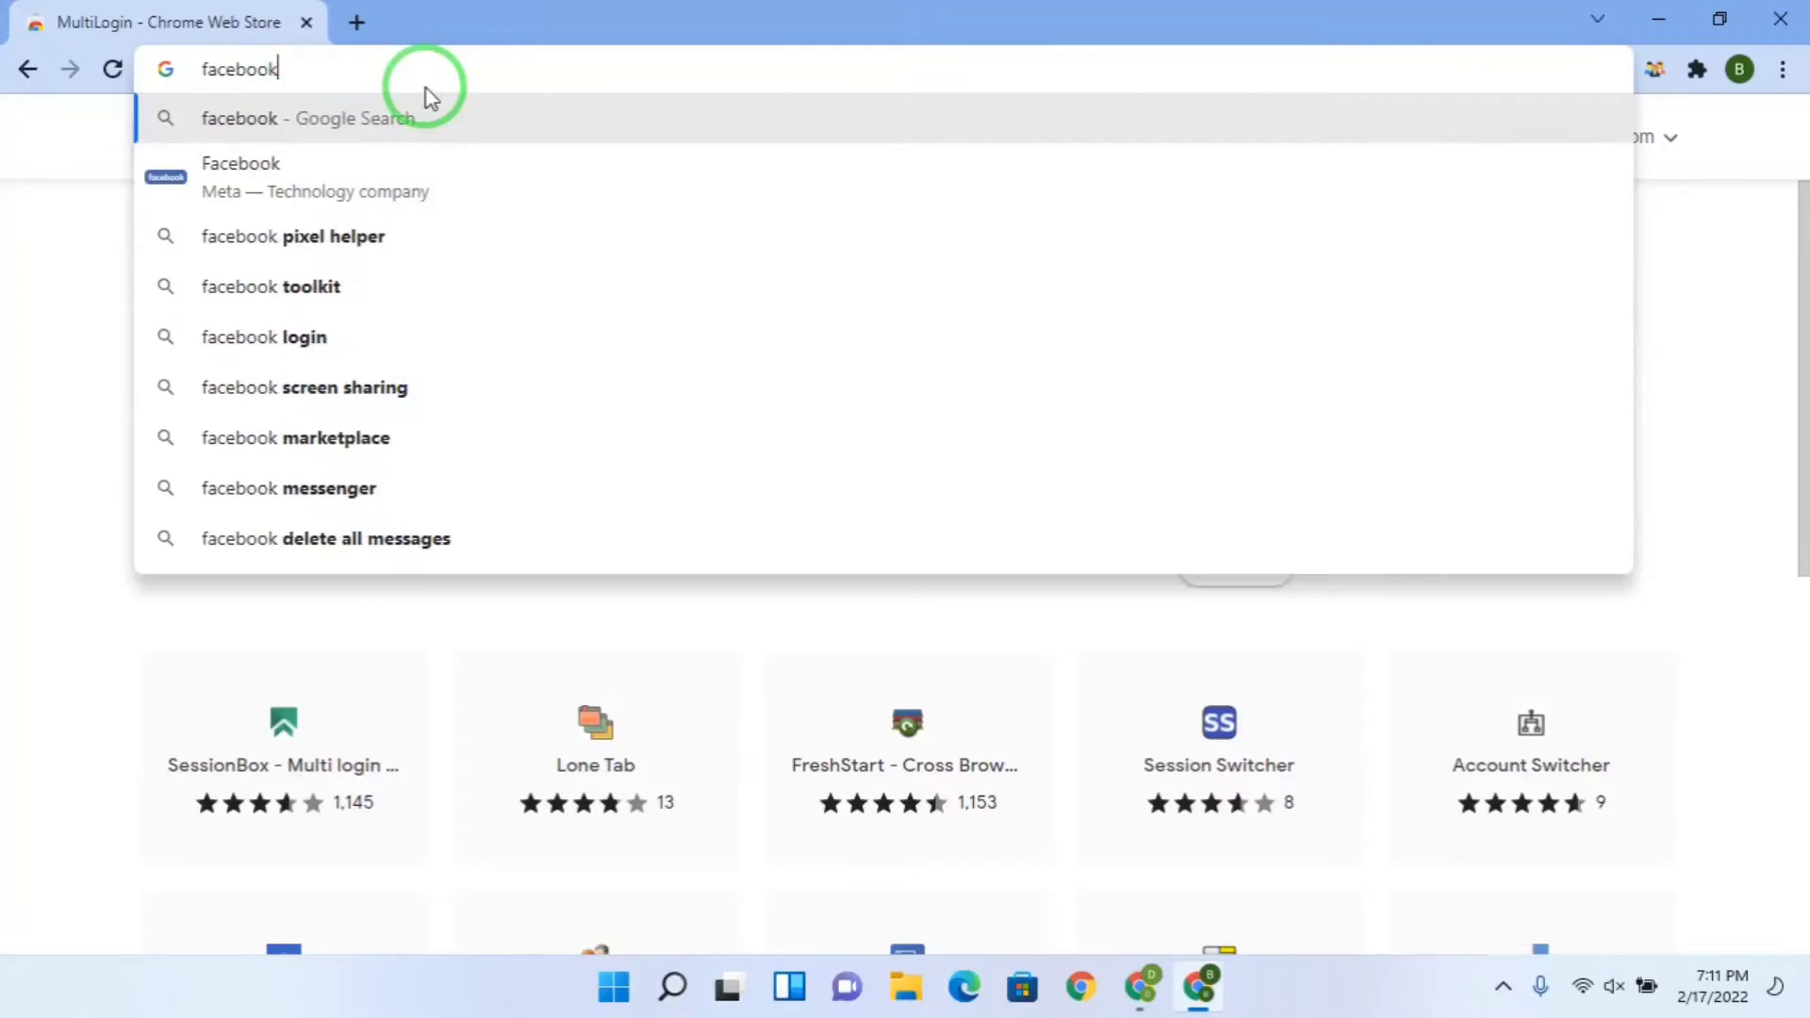
key("Return")
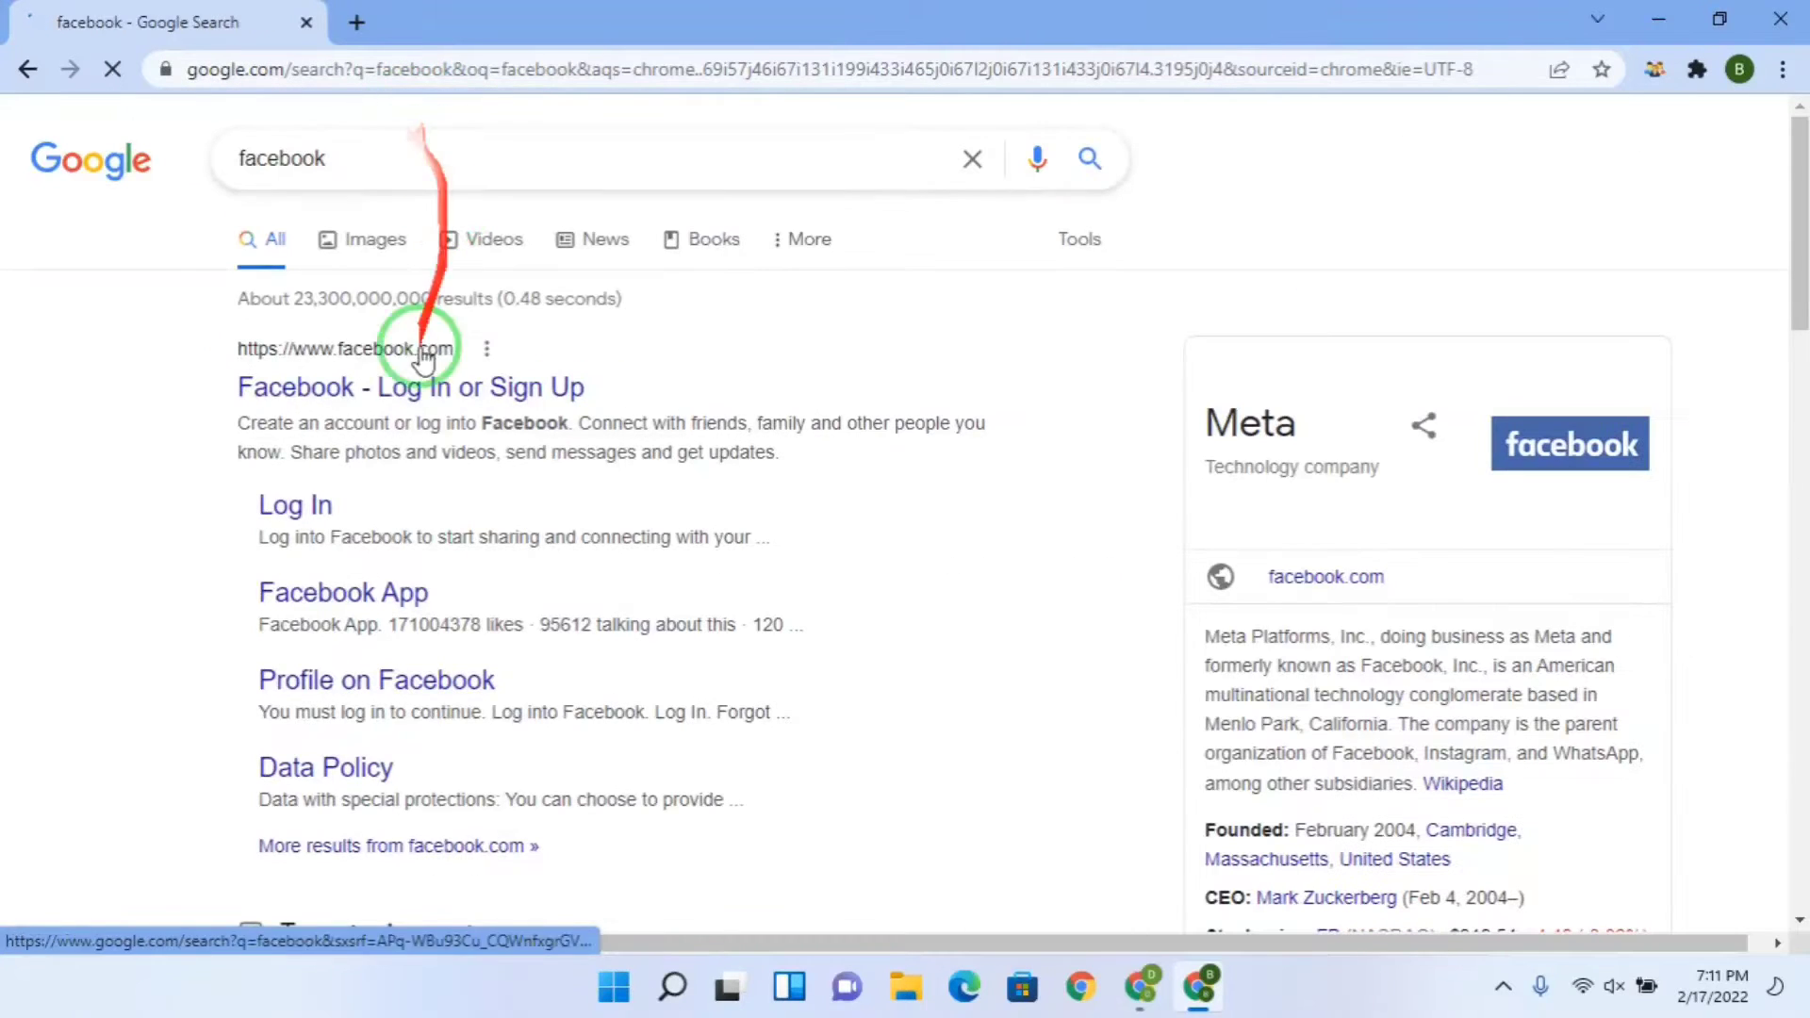
left_click(382, 391)
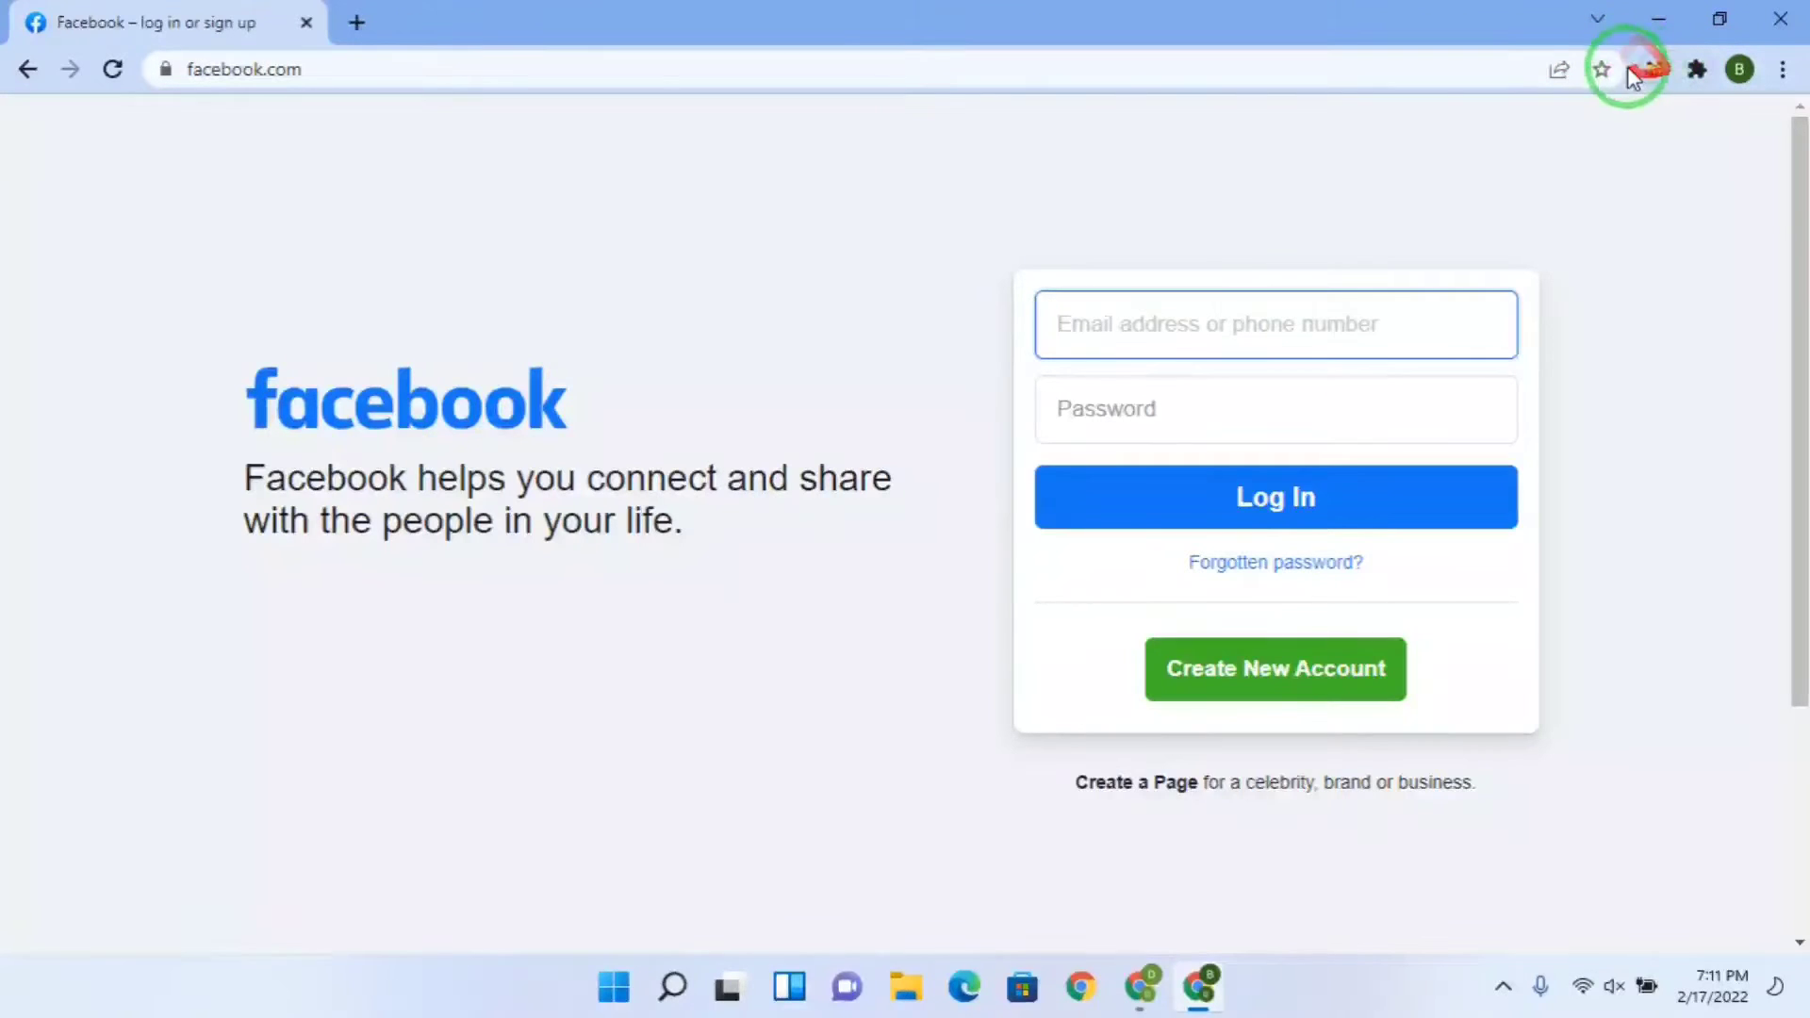
- Open four independent MultiLogin session tabs alongside the Facebook tab
left_click(1653, 71)
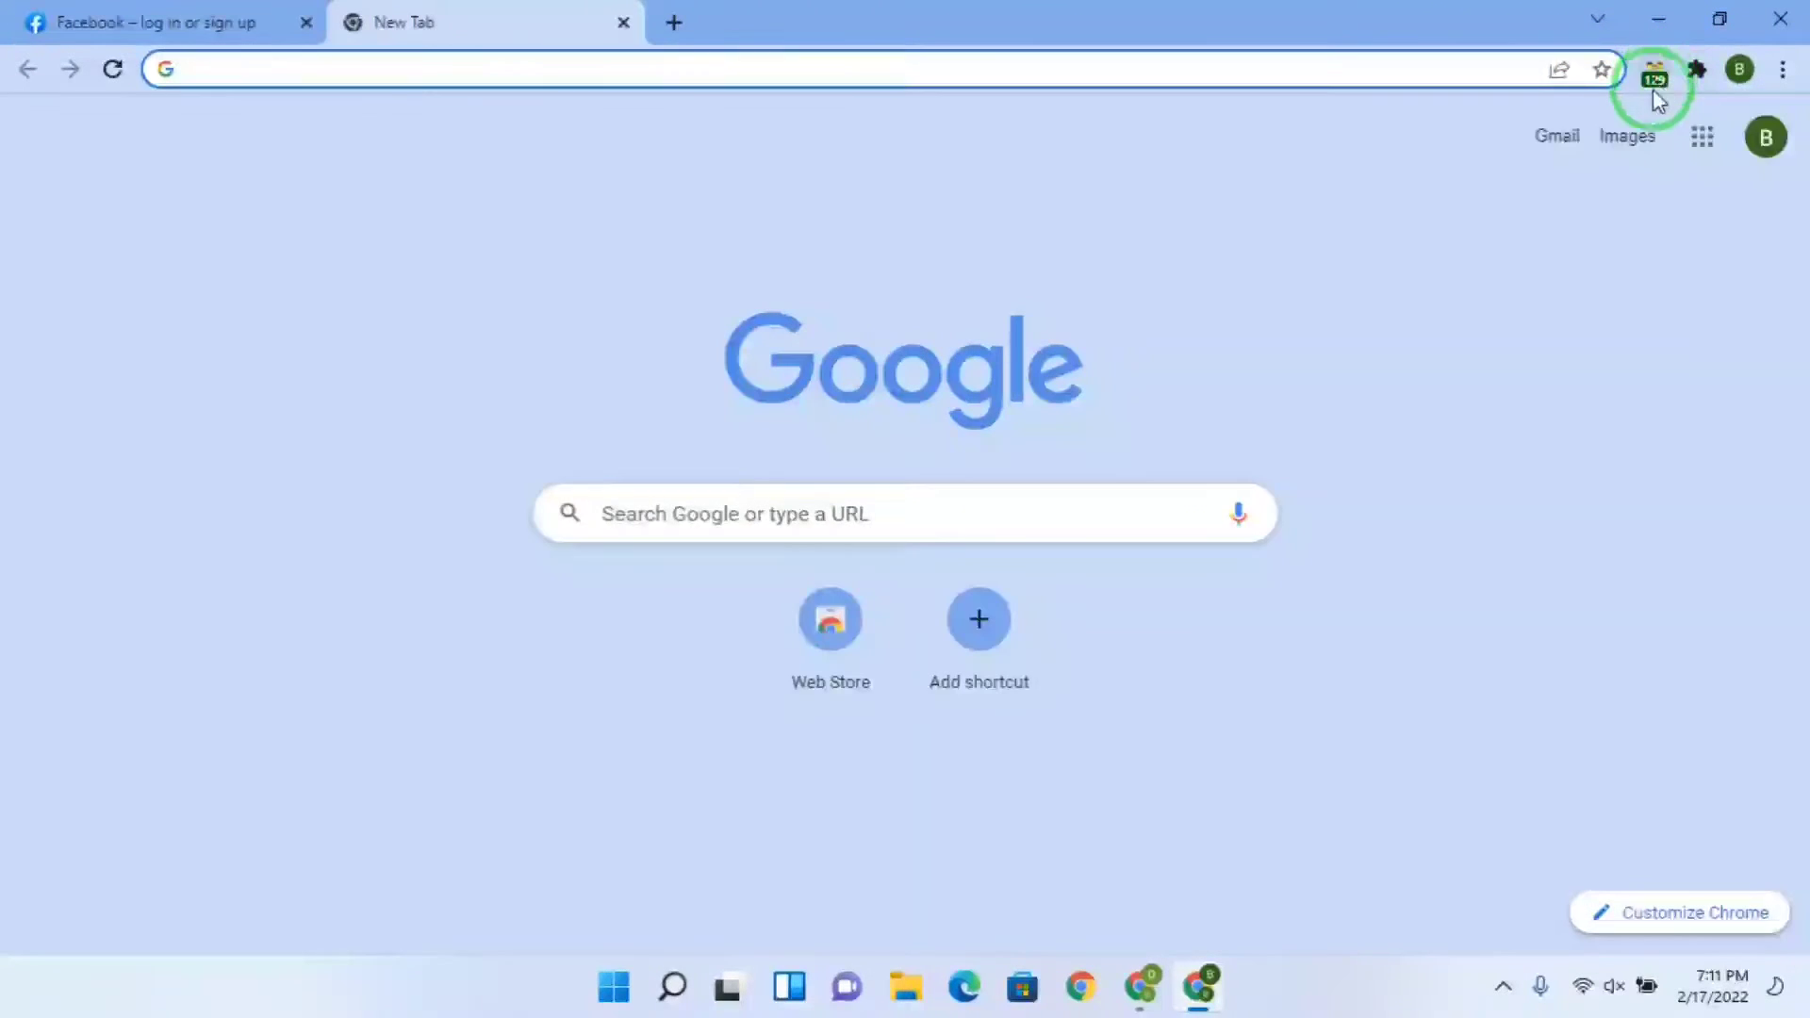
left_click(1653, 75)
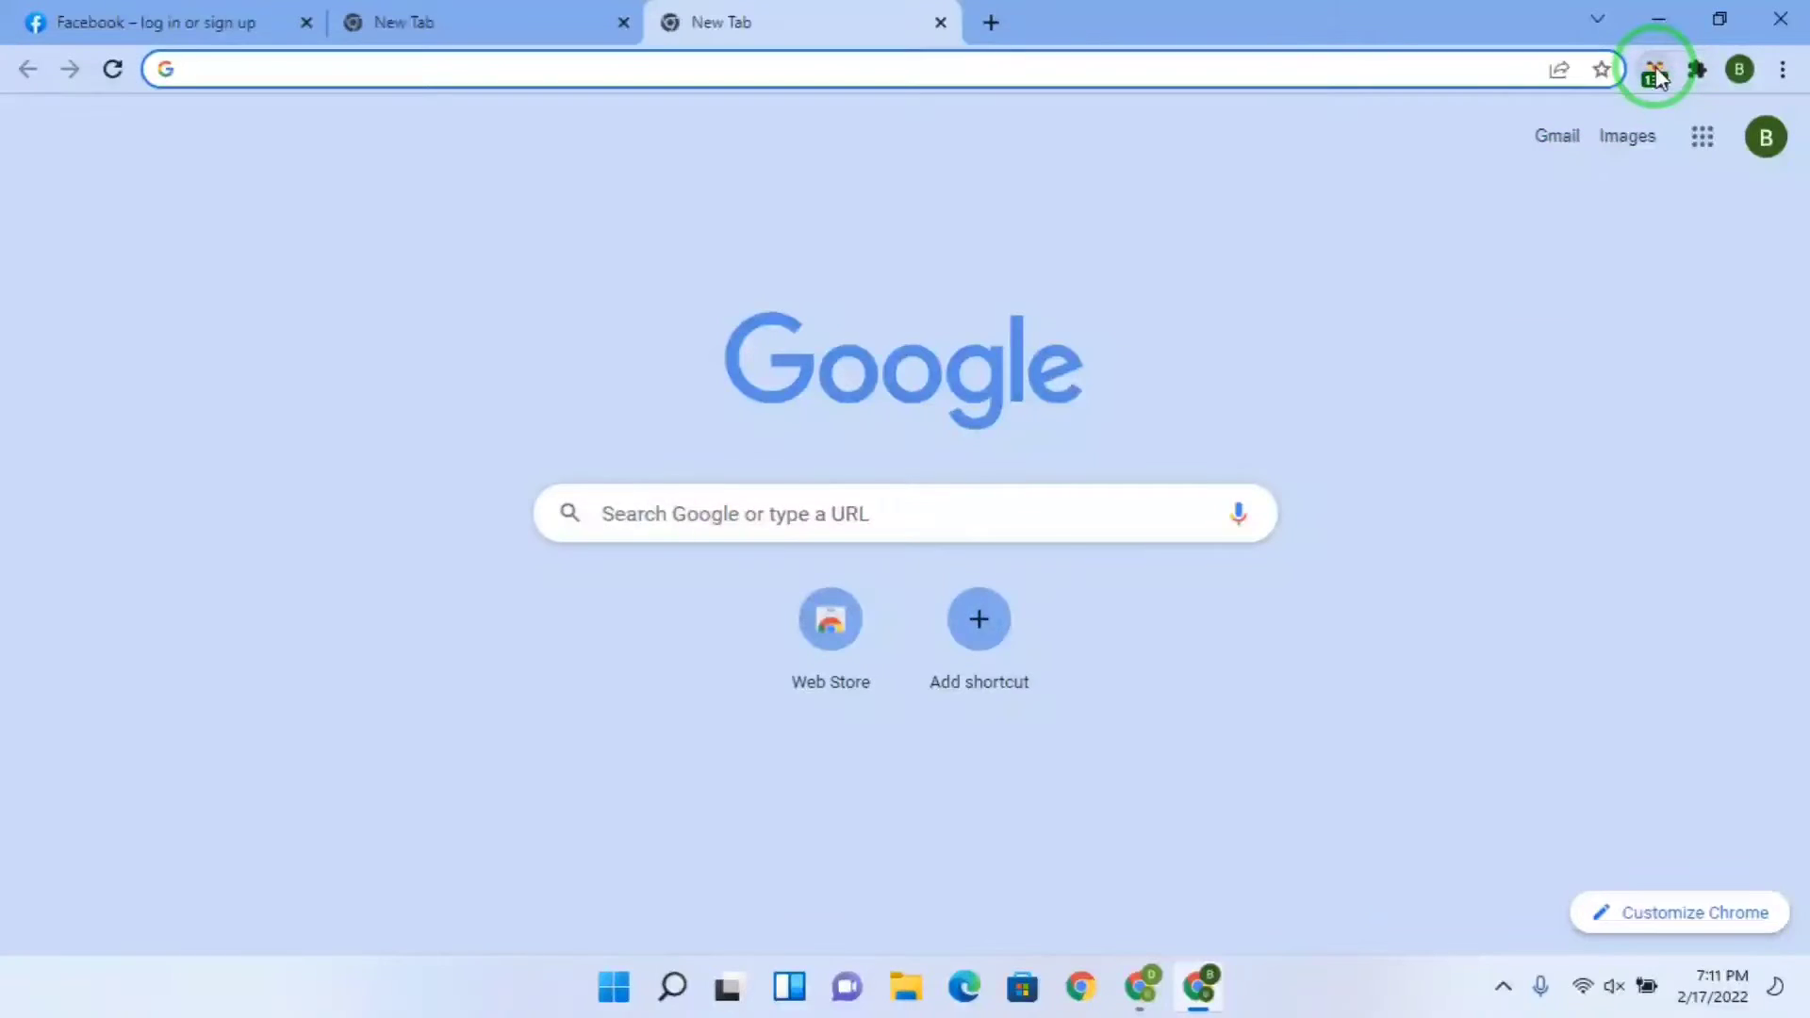
left_click(1656, 75)
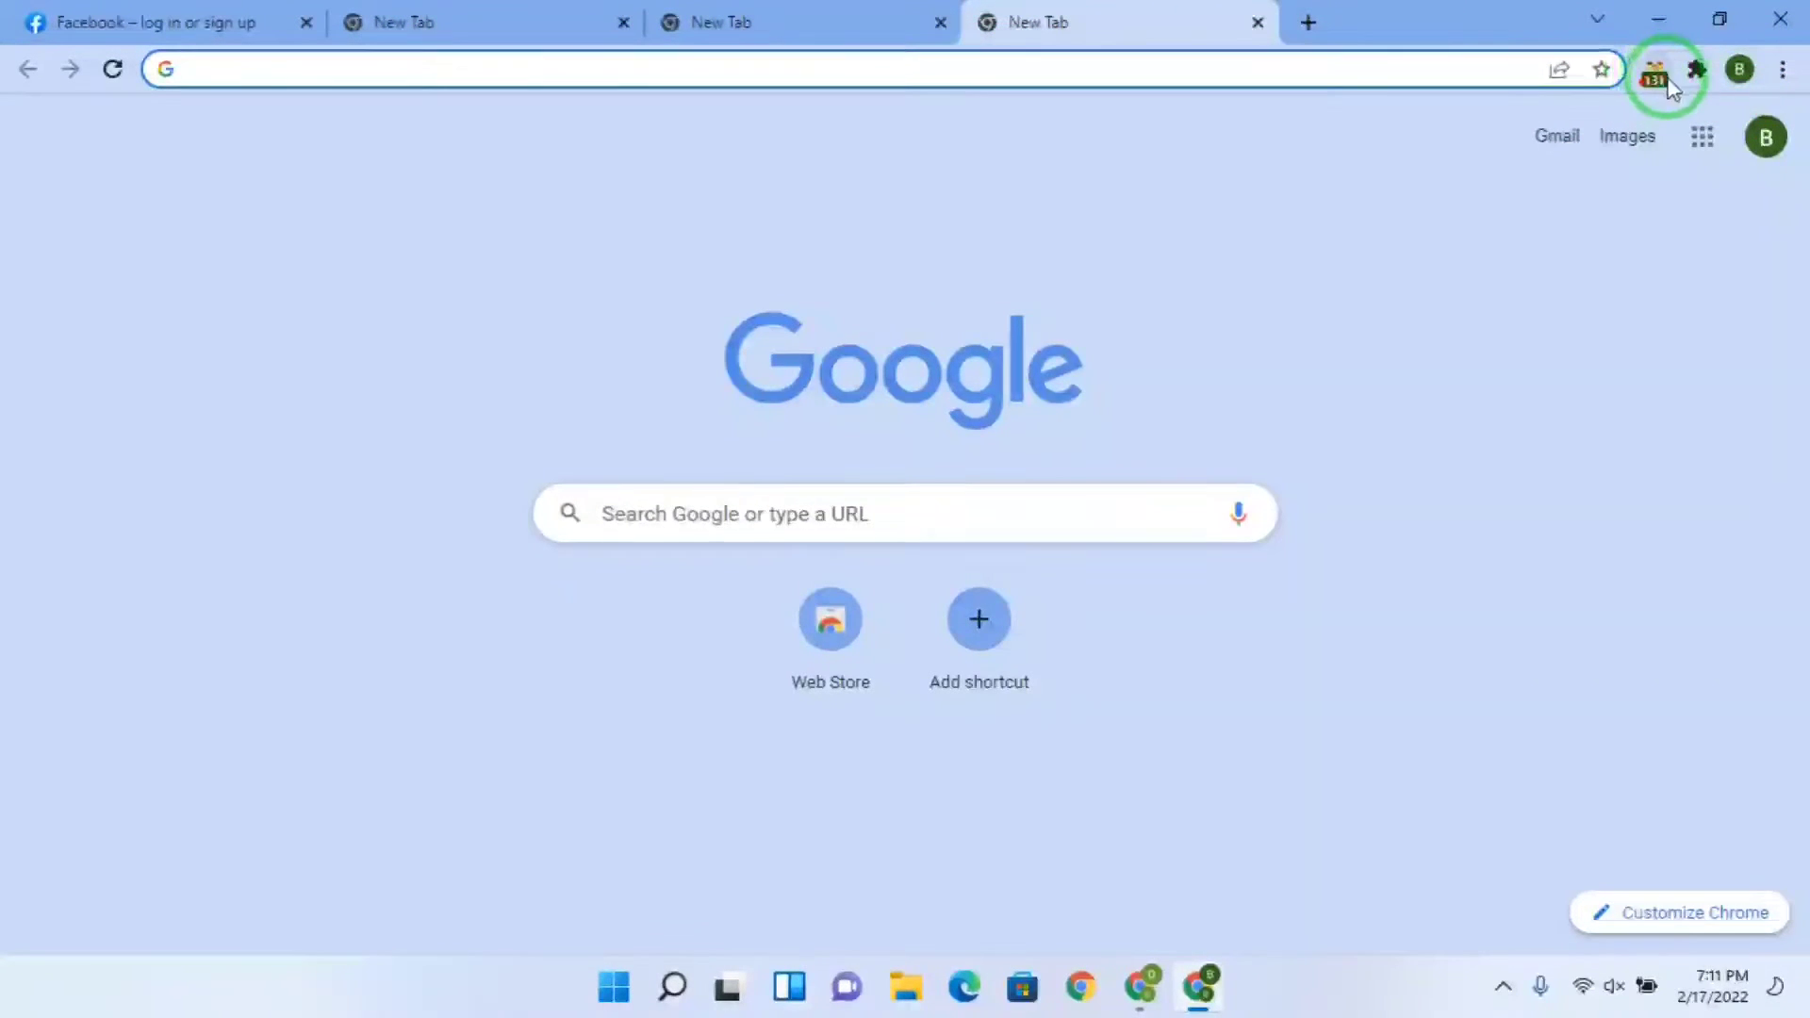
left_click(1656, 75)
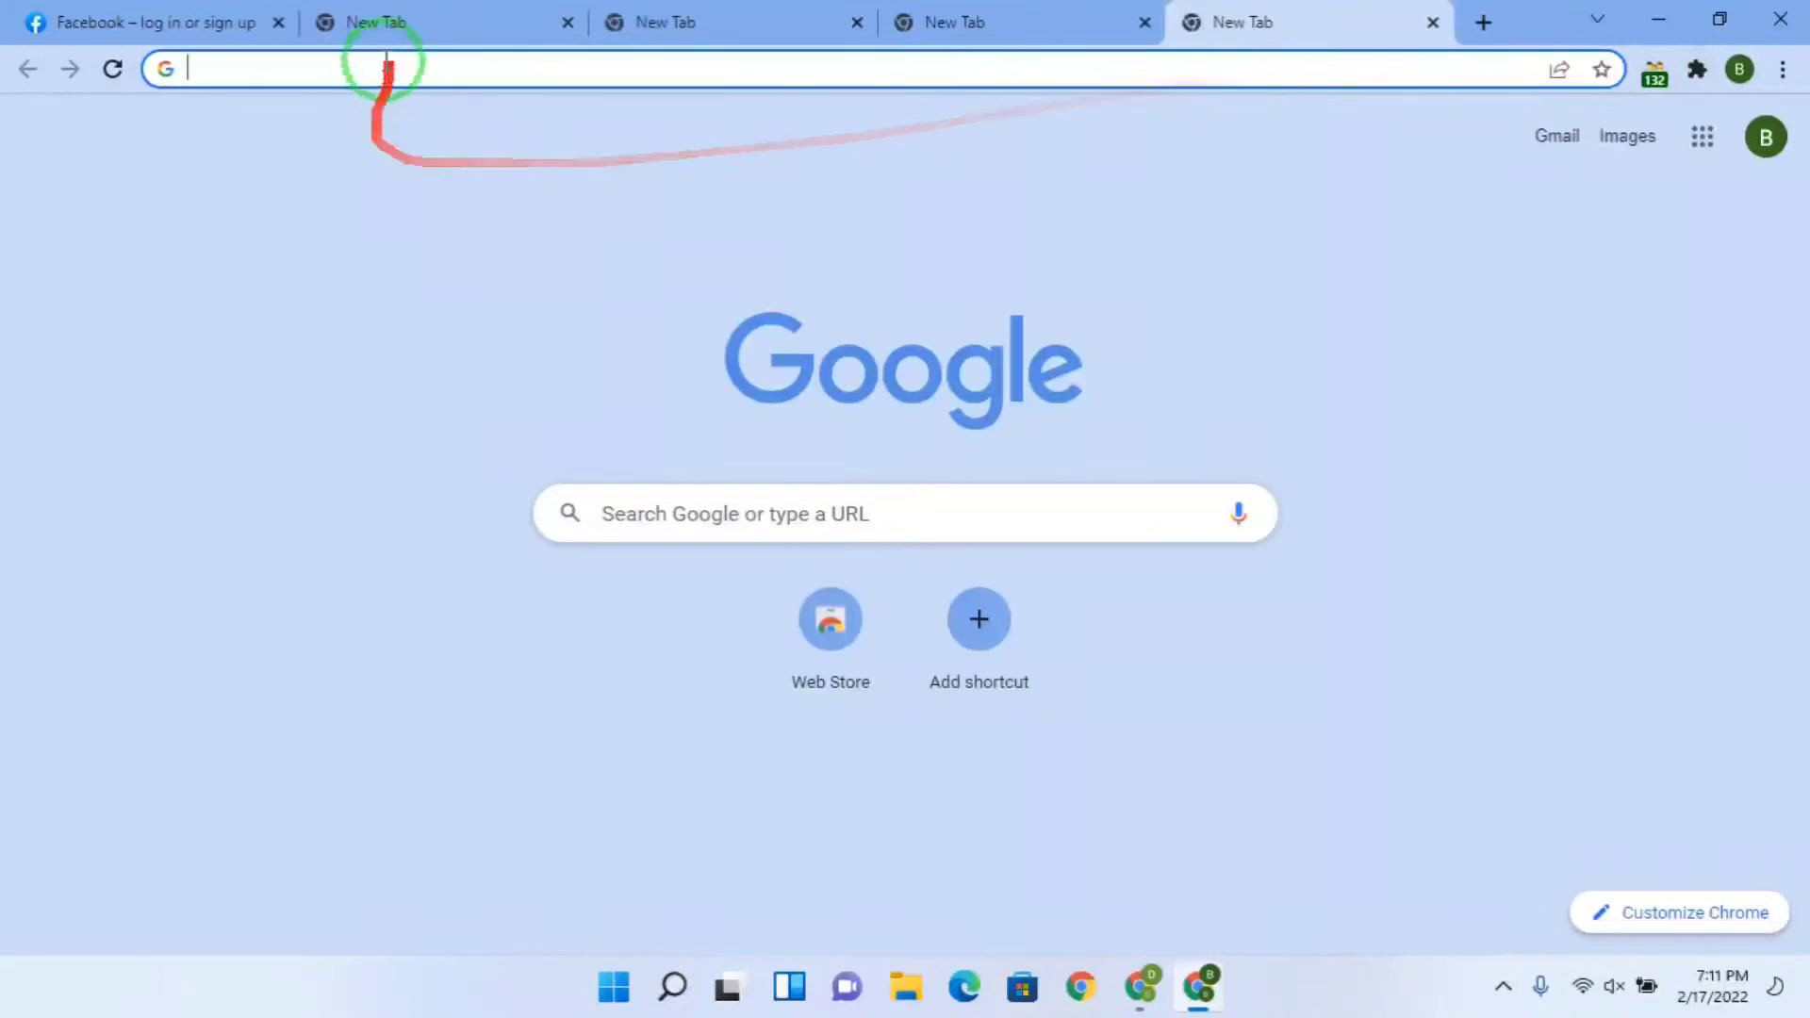
- Examine each new MultiLogin session tab in turn, comparing the session number on the extension's badge
left_click(380, 19)
left_click(745, 14)
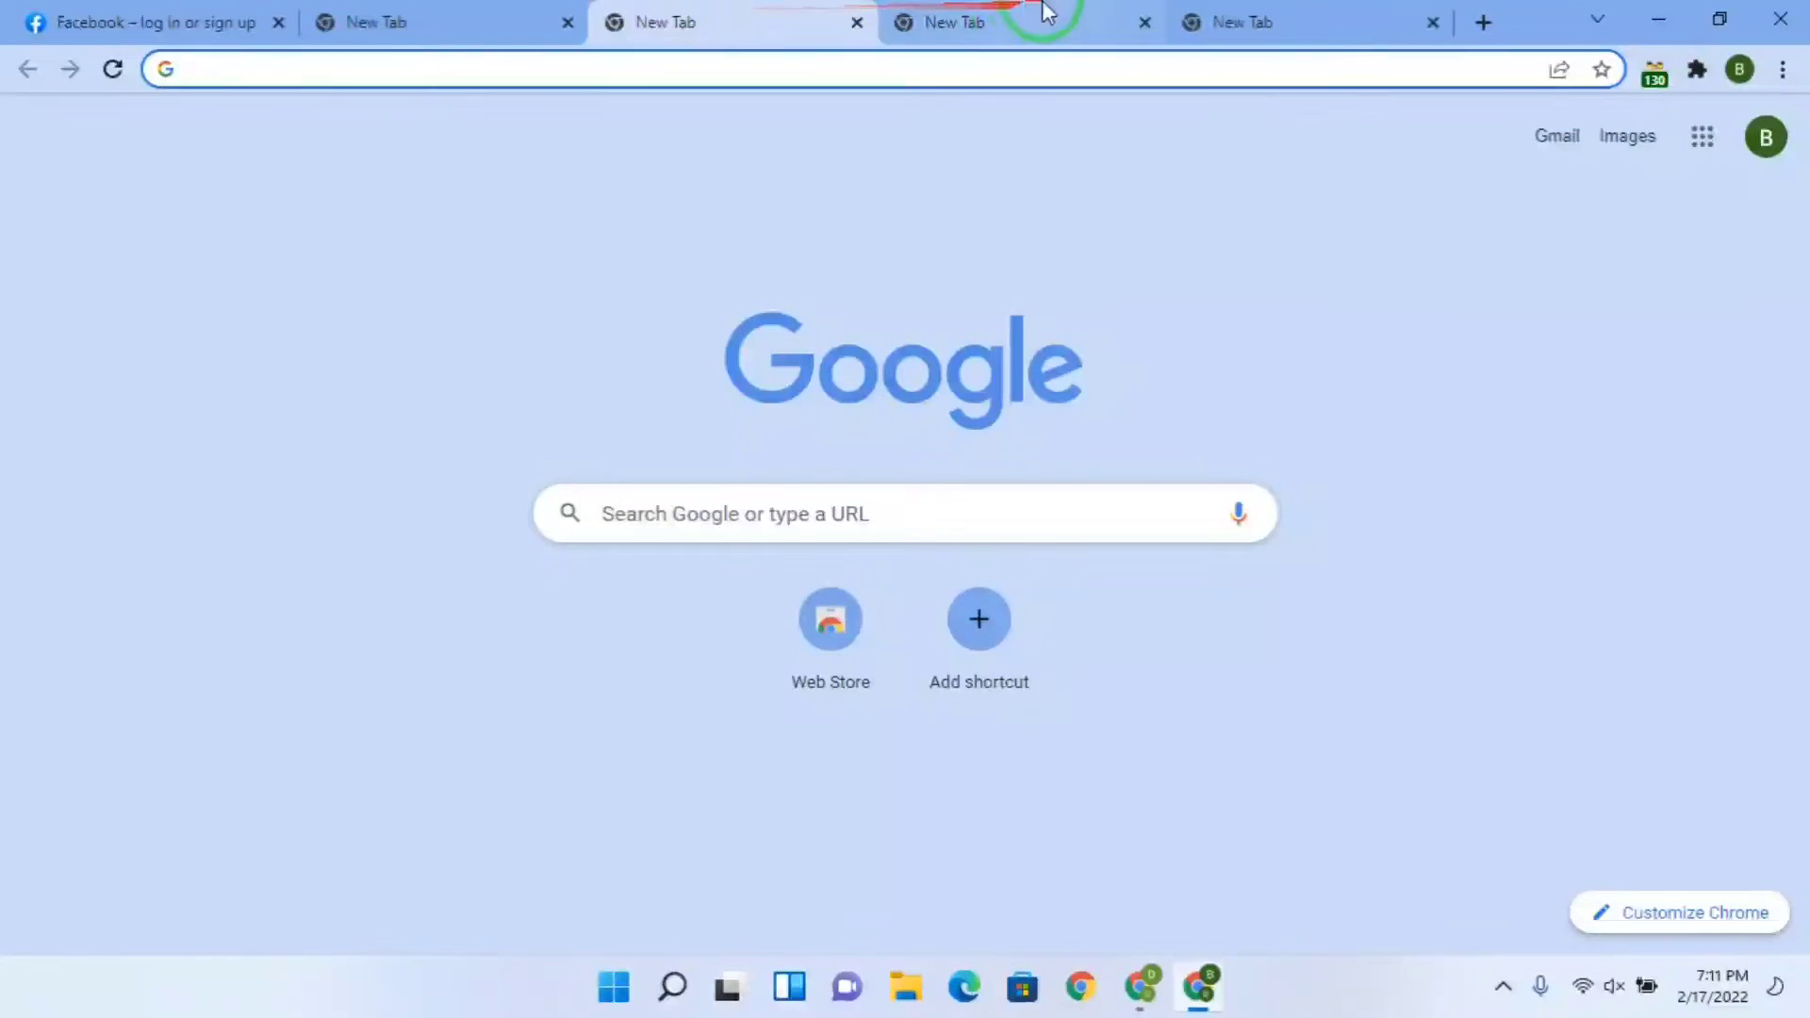
left_click(1046, 14)
left_click(1250, 43)
left_click(1037, 24)
left_click(759, 28)
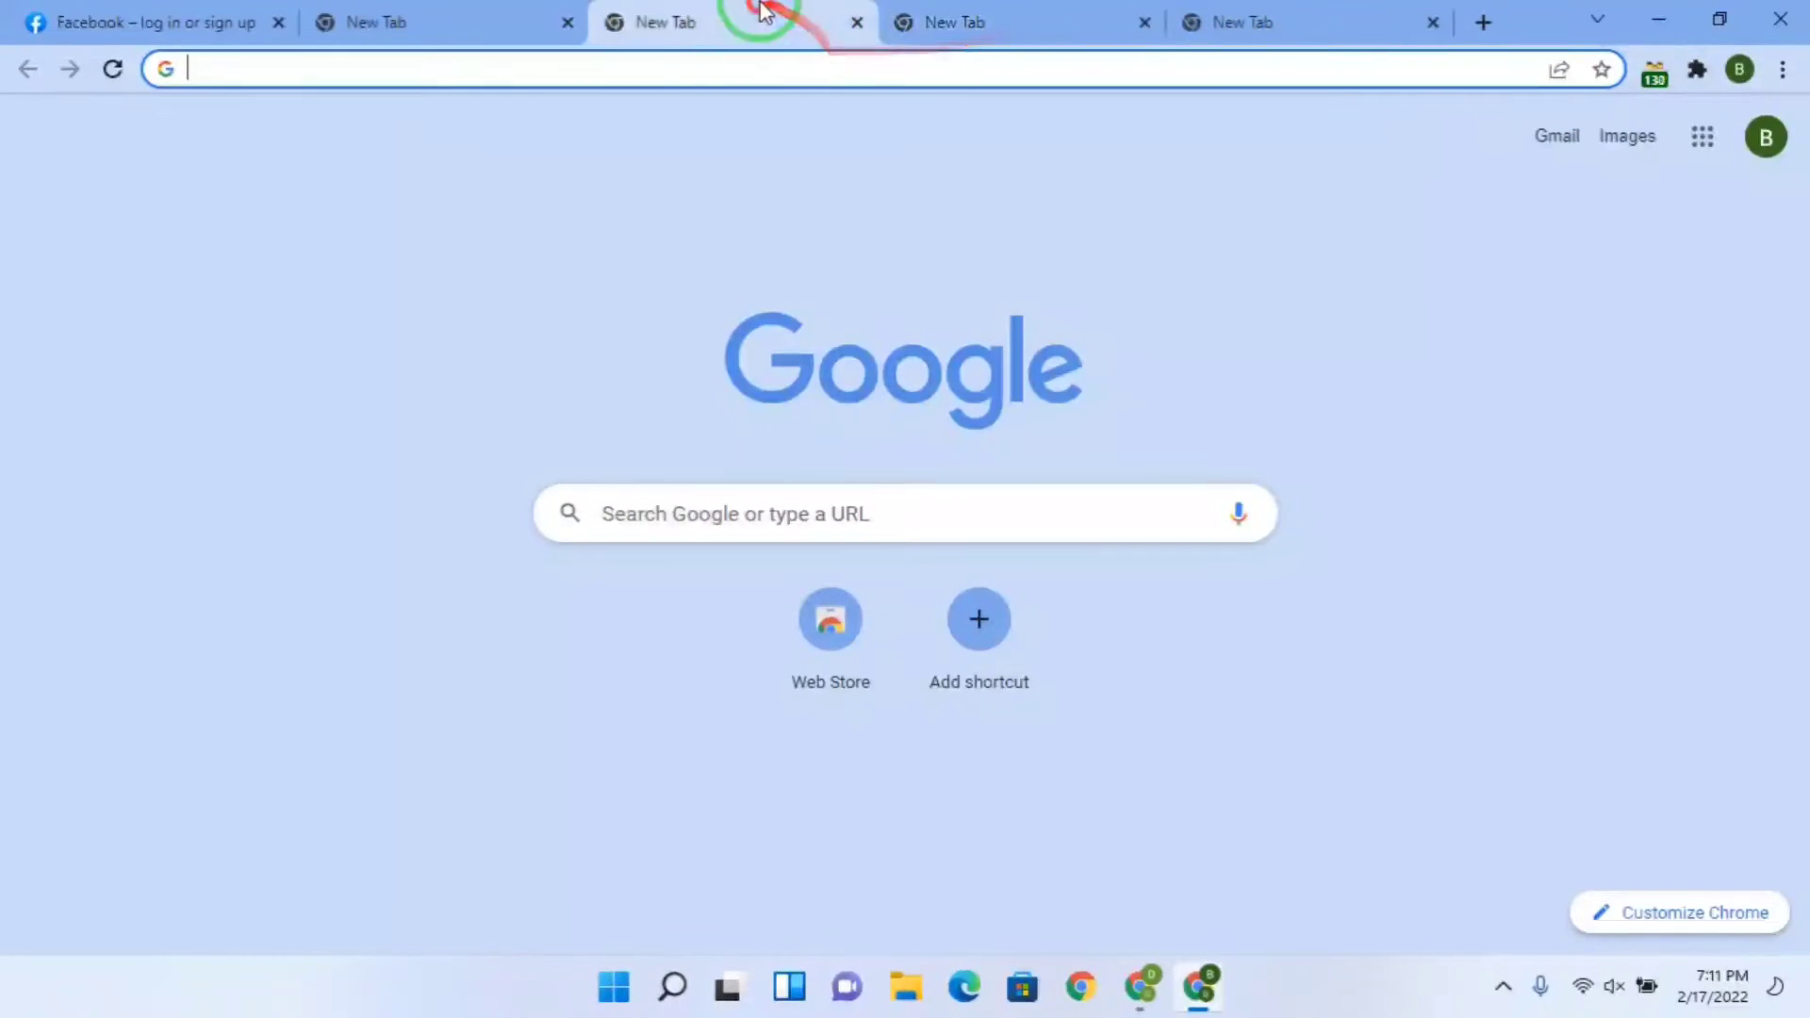
left_click(497, 28)
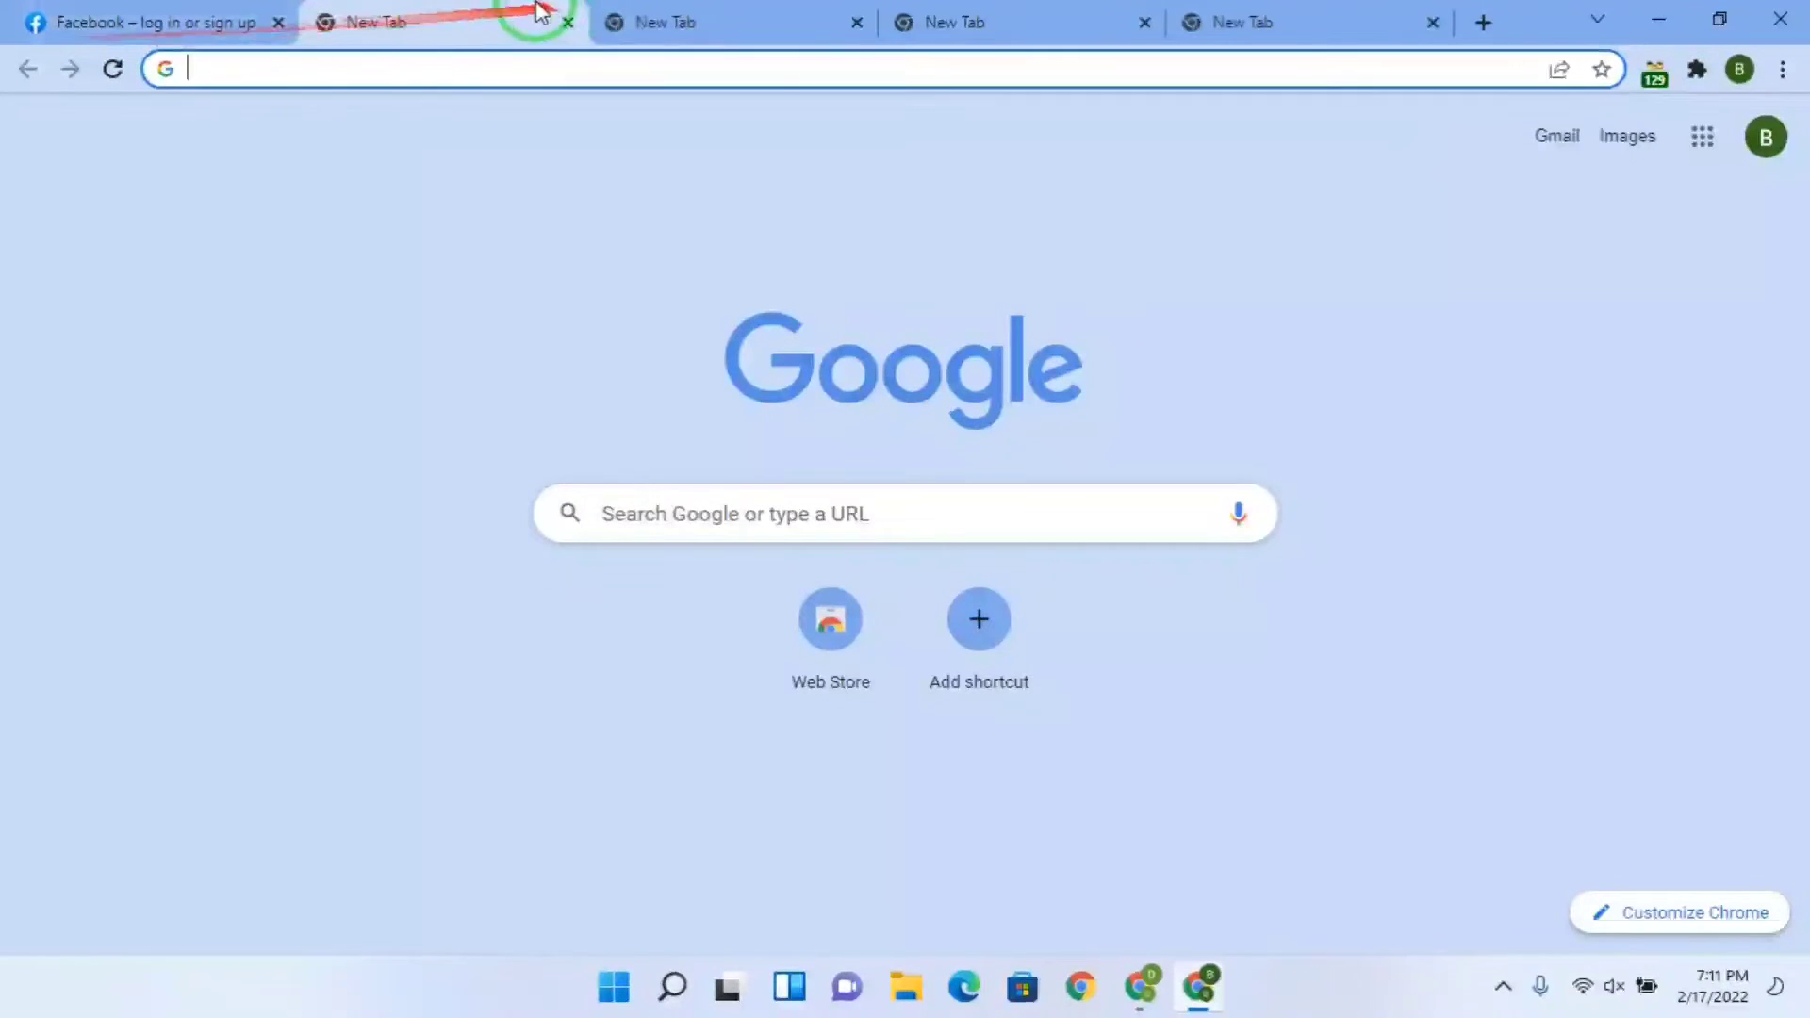
left_click(768, 30)
left_click(1037, 29)
left_click(1296, 19)
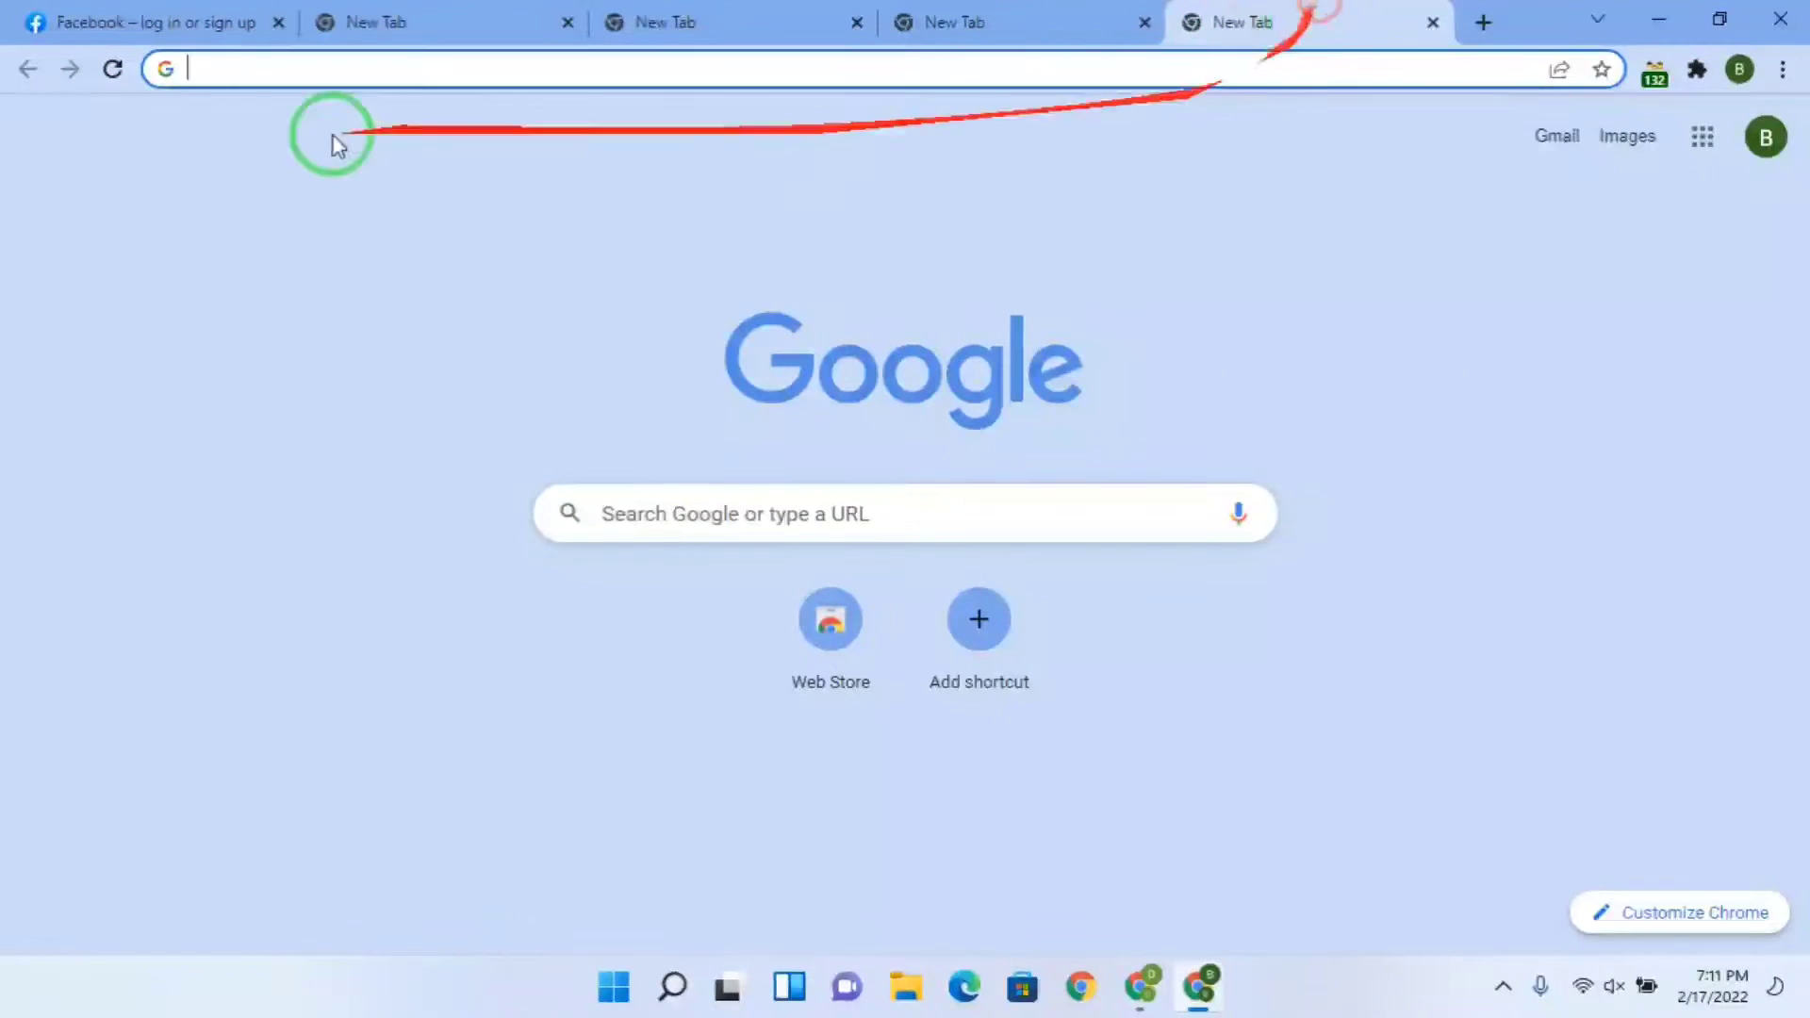
- Copy the Facebook address from the regular Facebook tab and load it in the first MultiLogin session tab
left_click(127, 28)
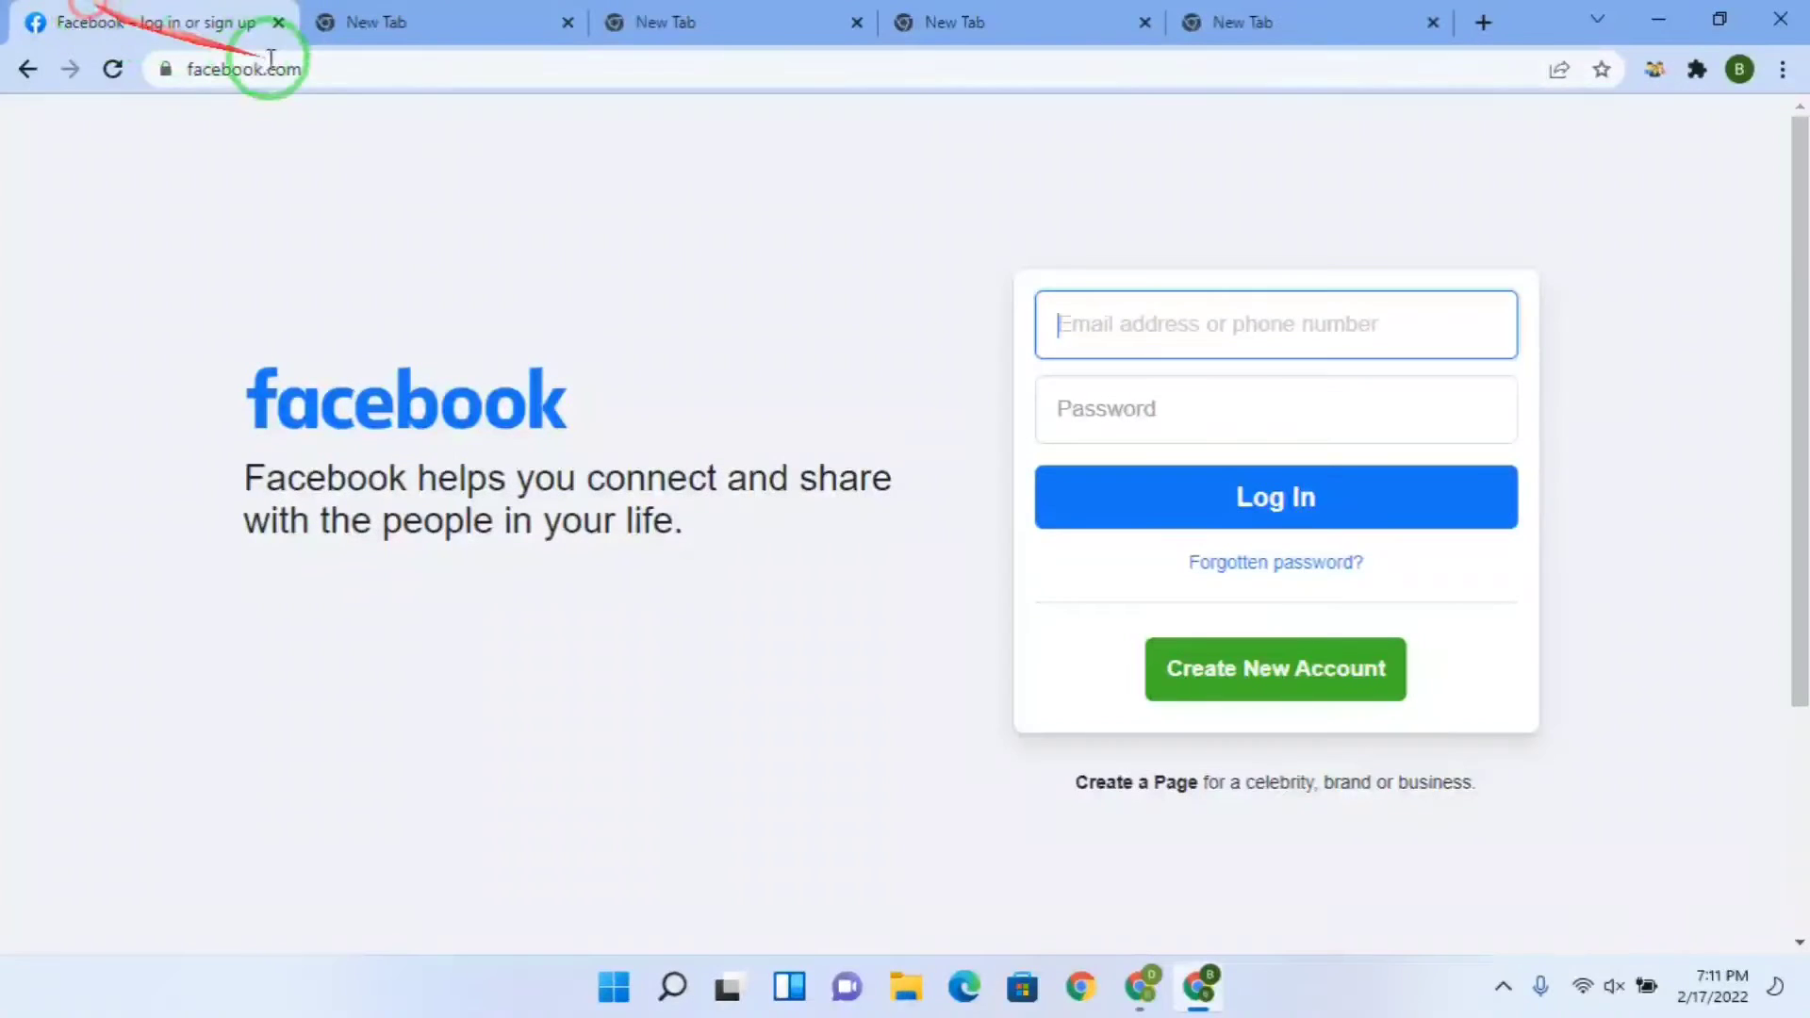
right_click(248, 76)
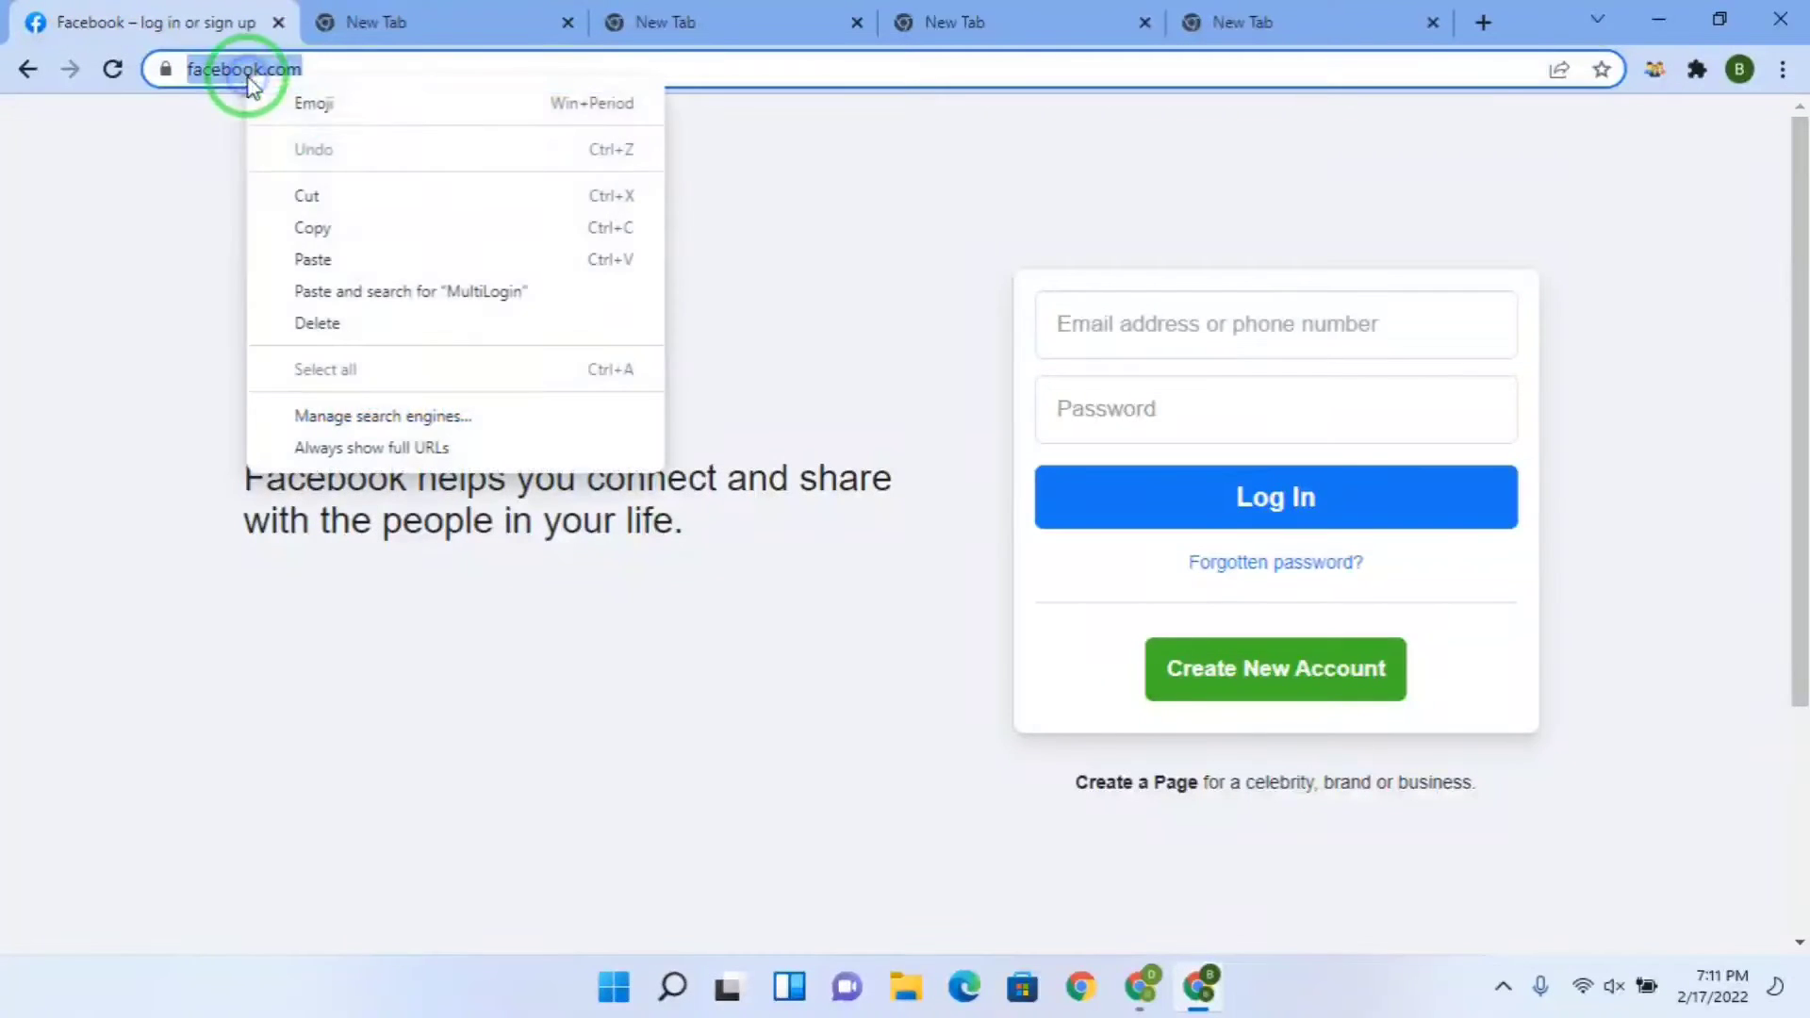
left_click(331, 232)
left_click(403, 19)
right_click(415, 66)
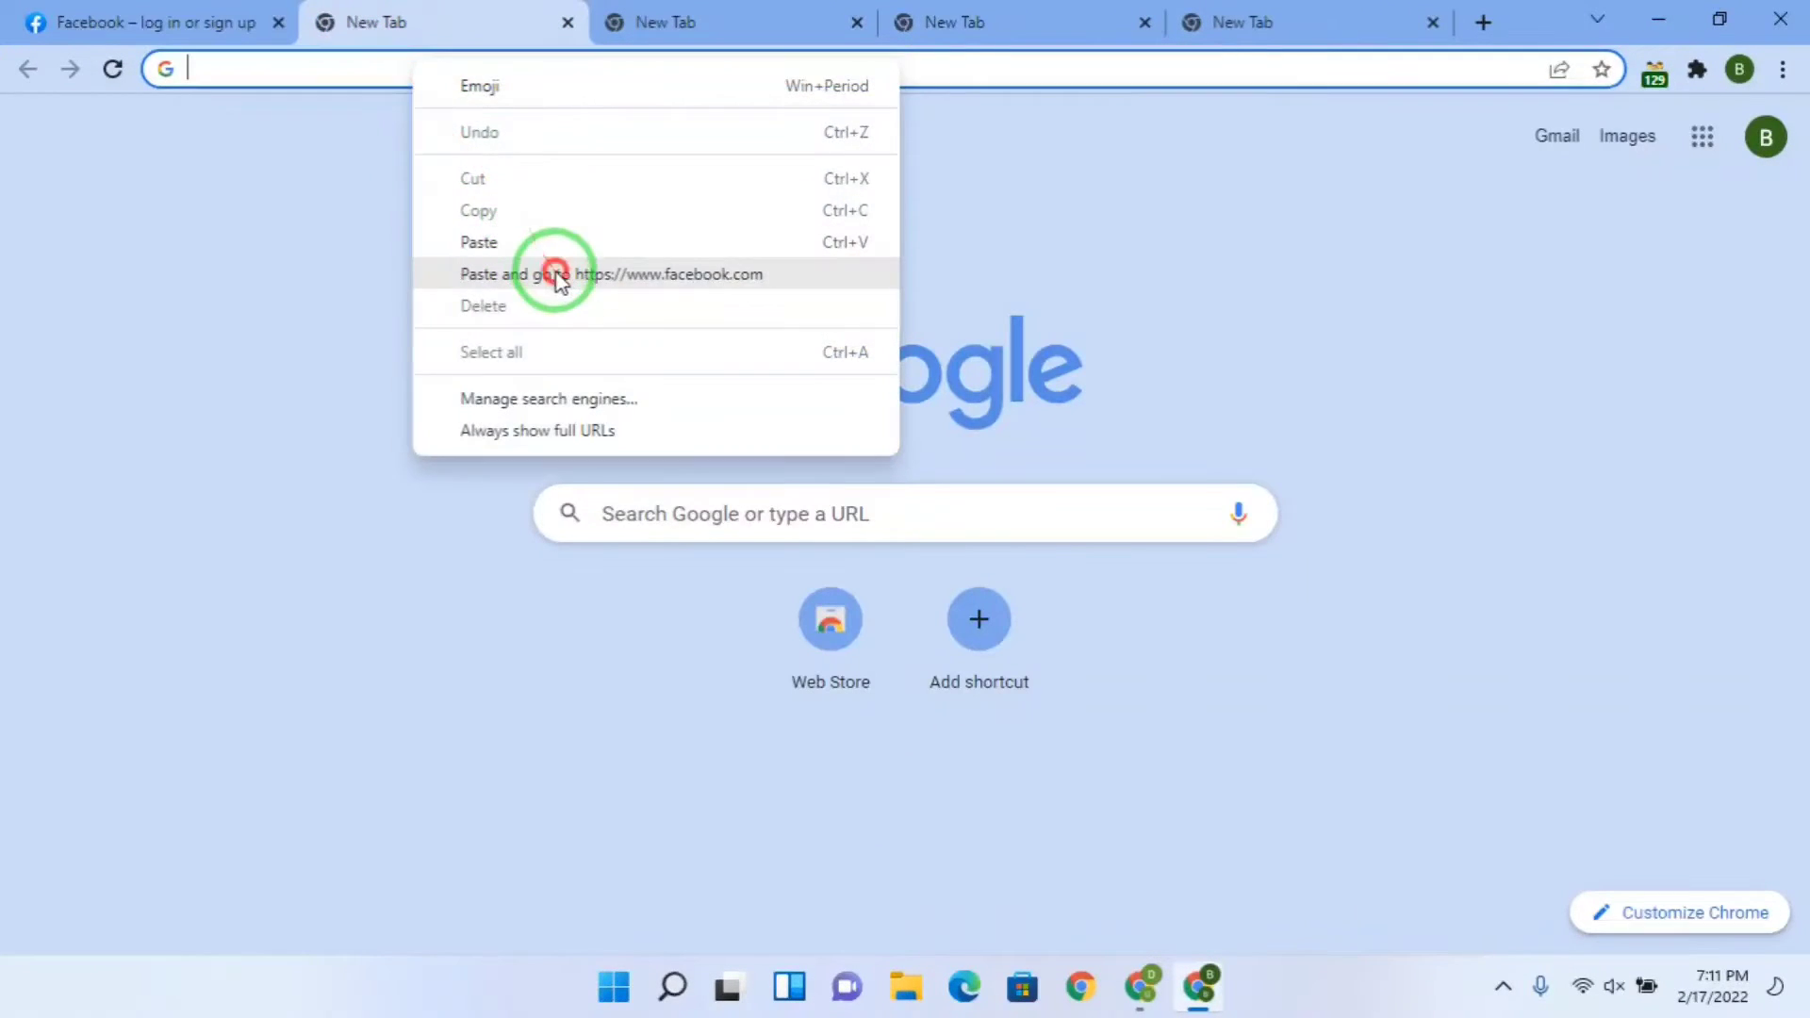
left_click(554, 270)
- Load the copied Facebook address in each of the three remaining MultiLogin session tabs
left_click(666, 11)
right_click(694, 68)
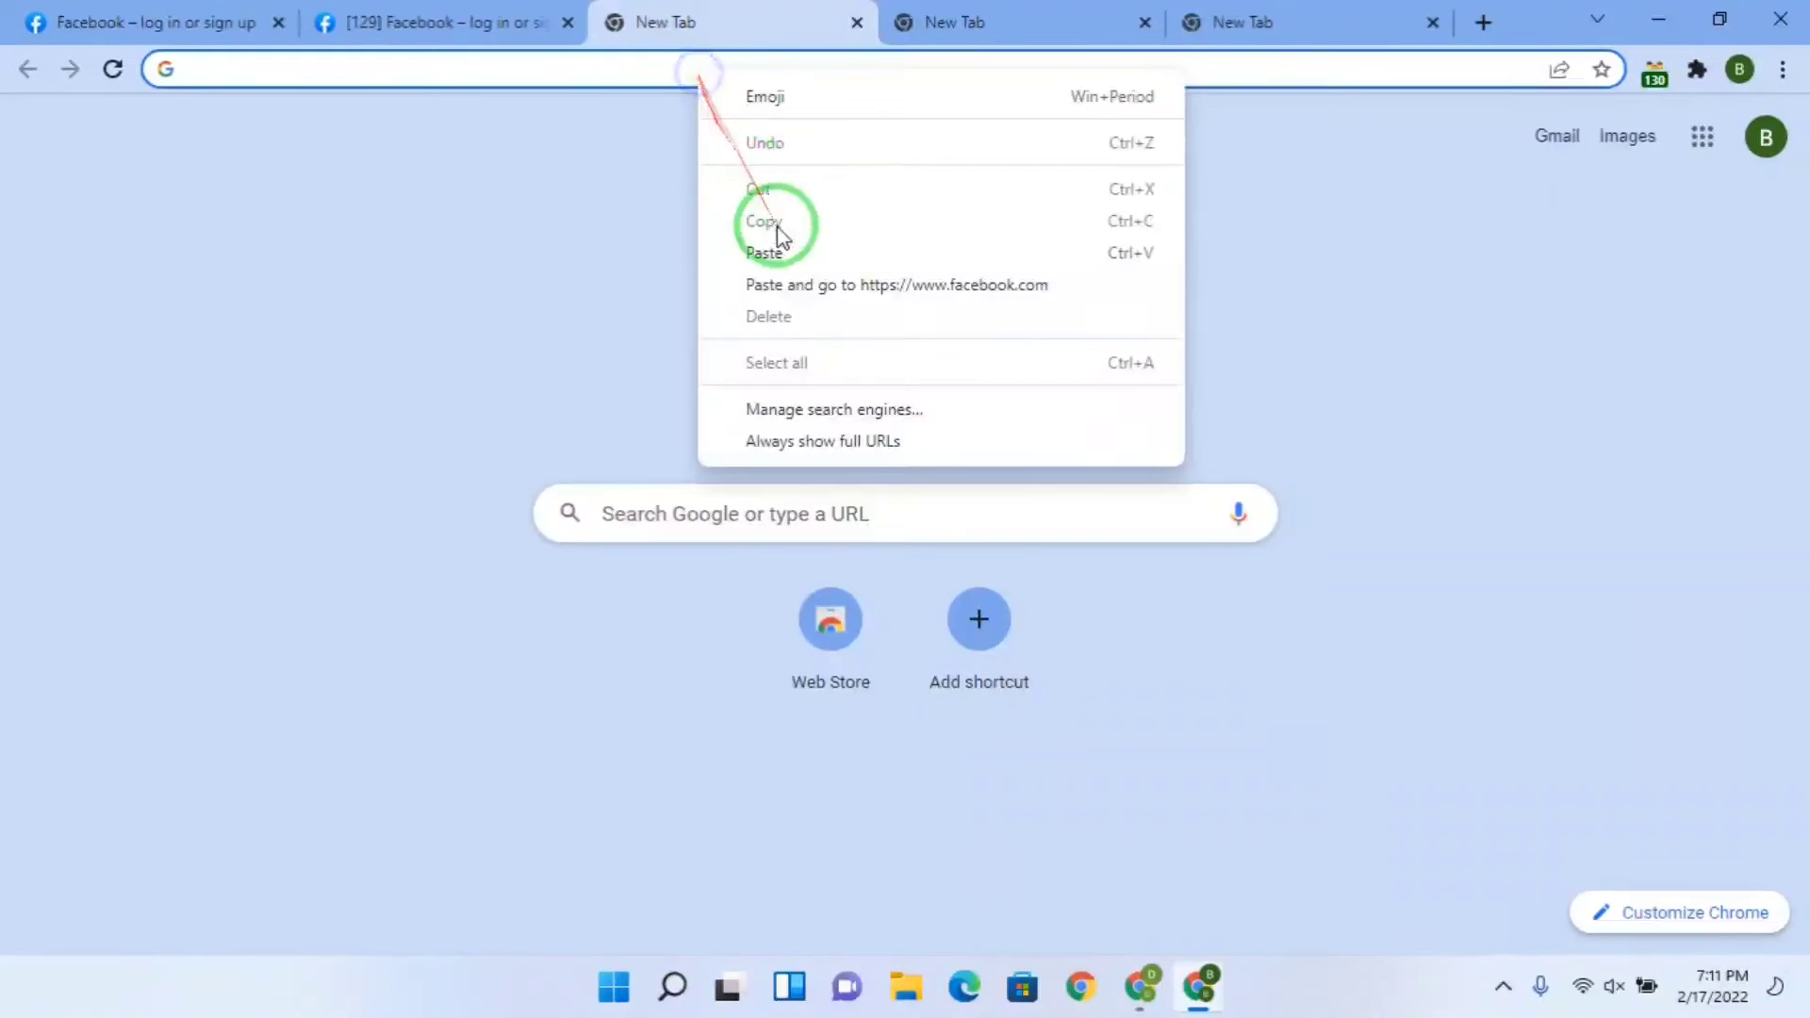
left_click(797, 282)
left_click(979, 29)
right_click(990, 61)
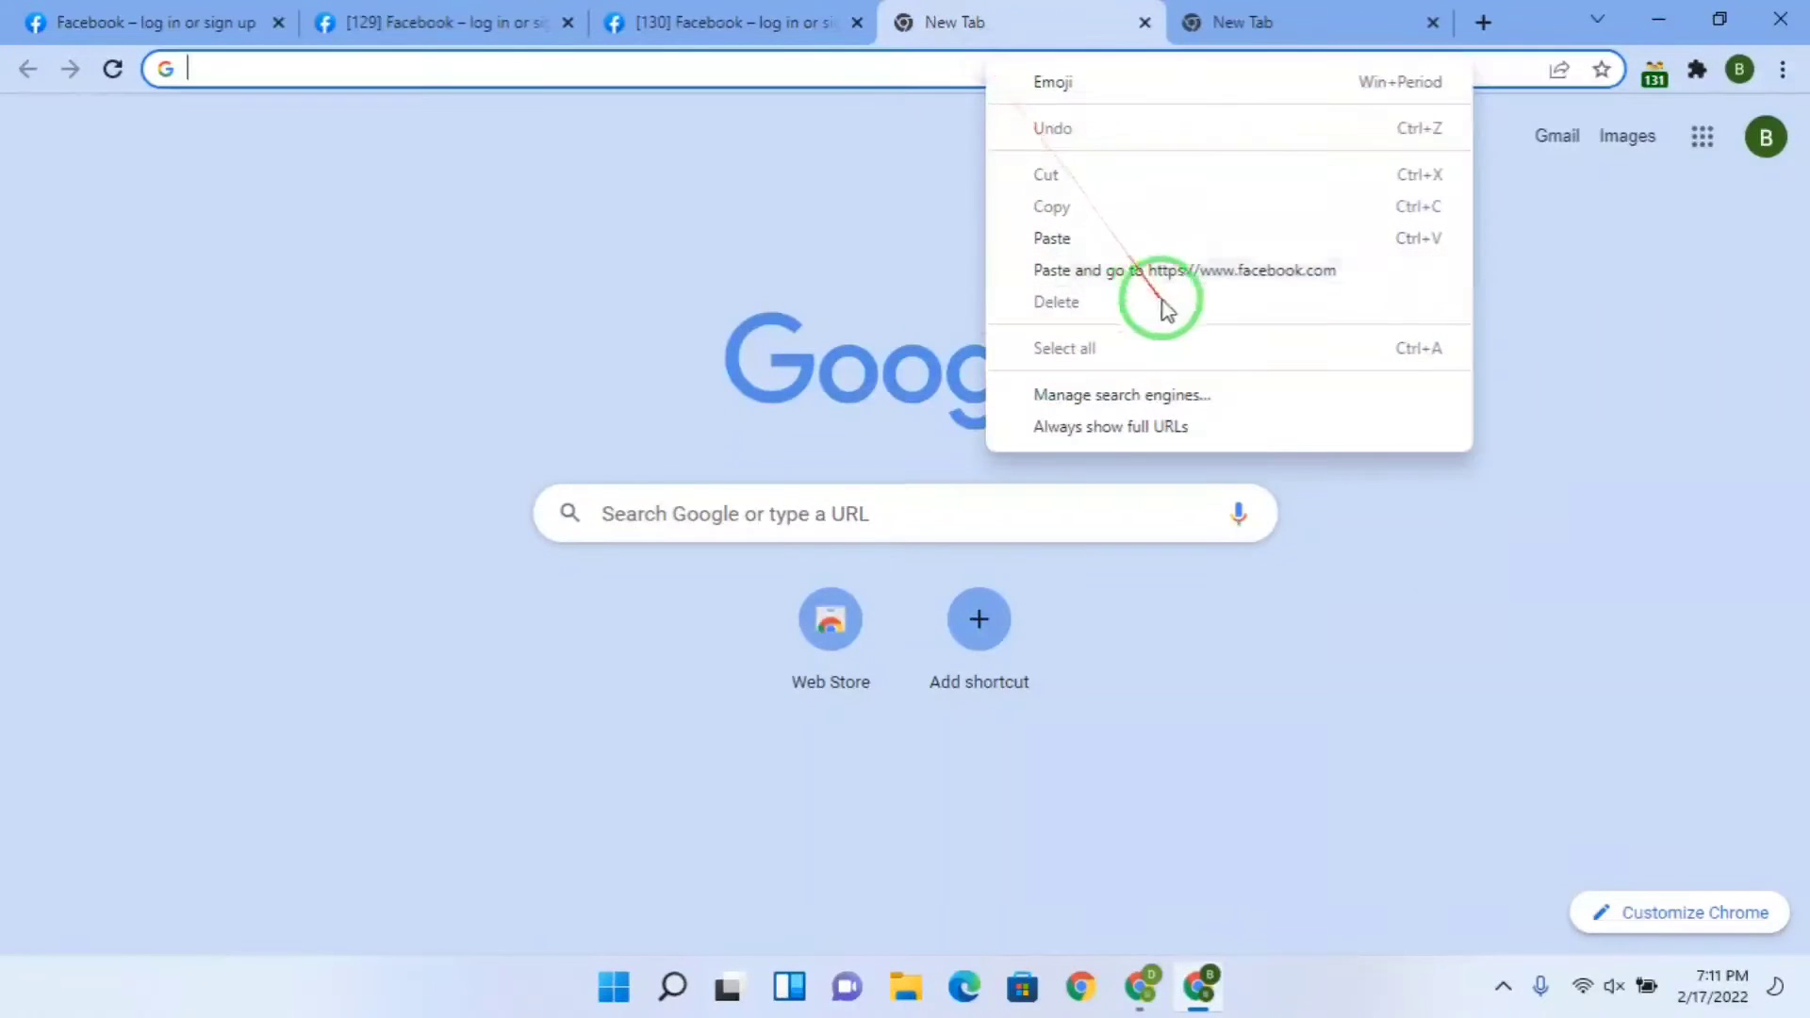
left_click(1163, 267)
left_click(1246, 21)
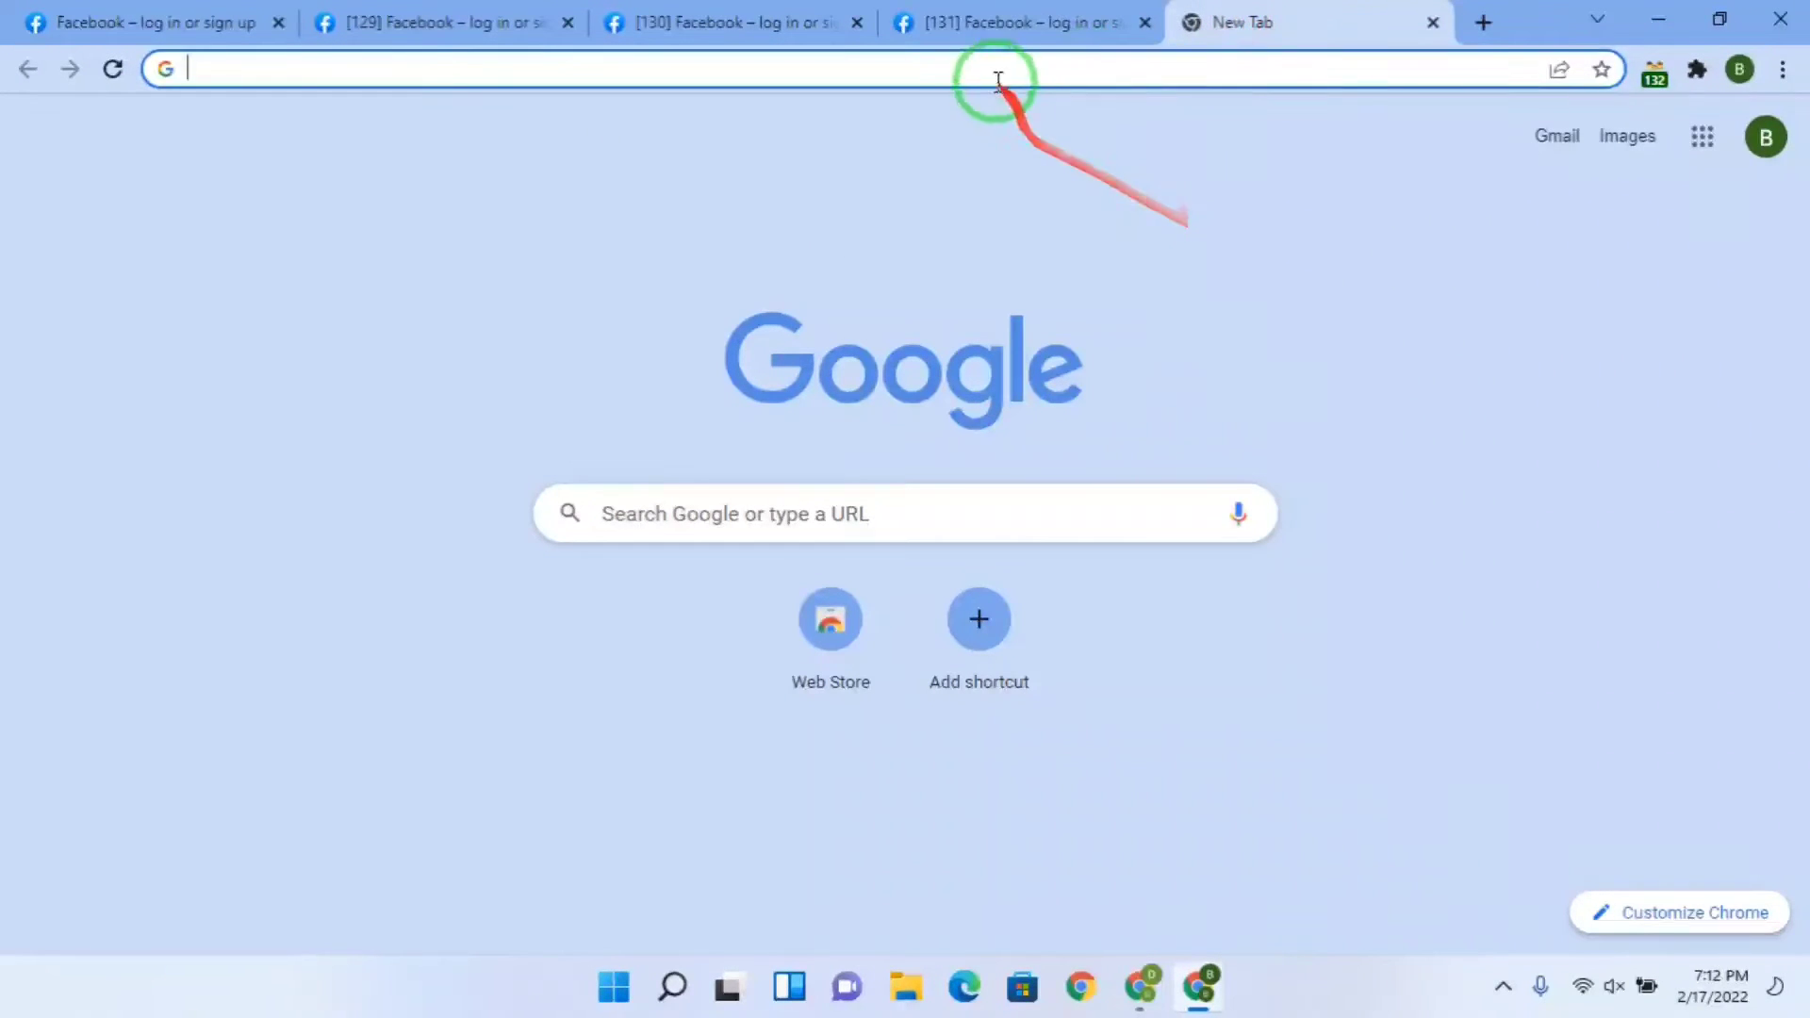
right_click(992, 67)
left_click(1124, 279)
- Log in to Facebook in the regular tab with the first account's e-mail and password, and open that account's profile
left_click(415, 14)
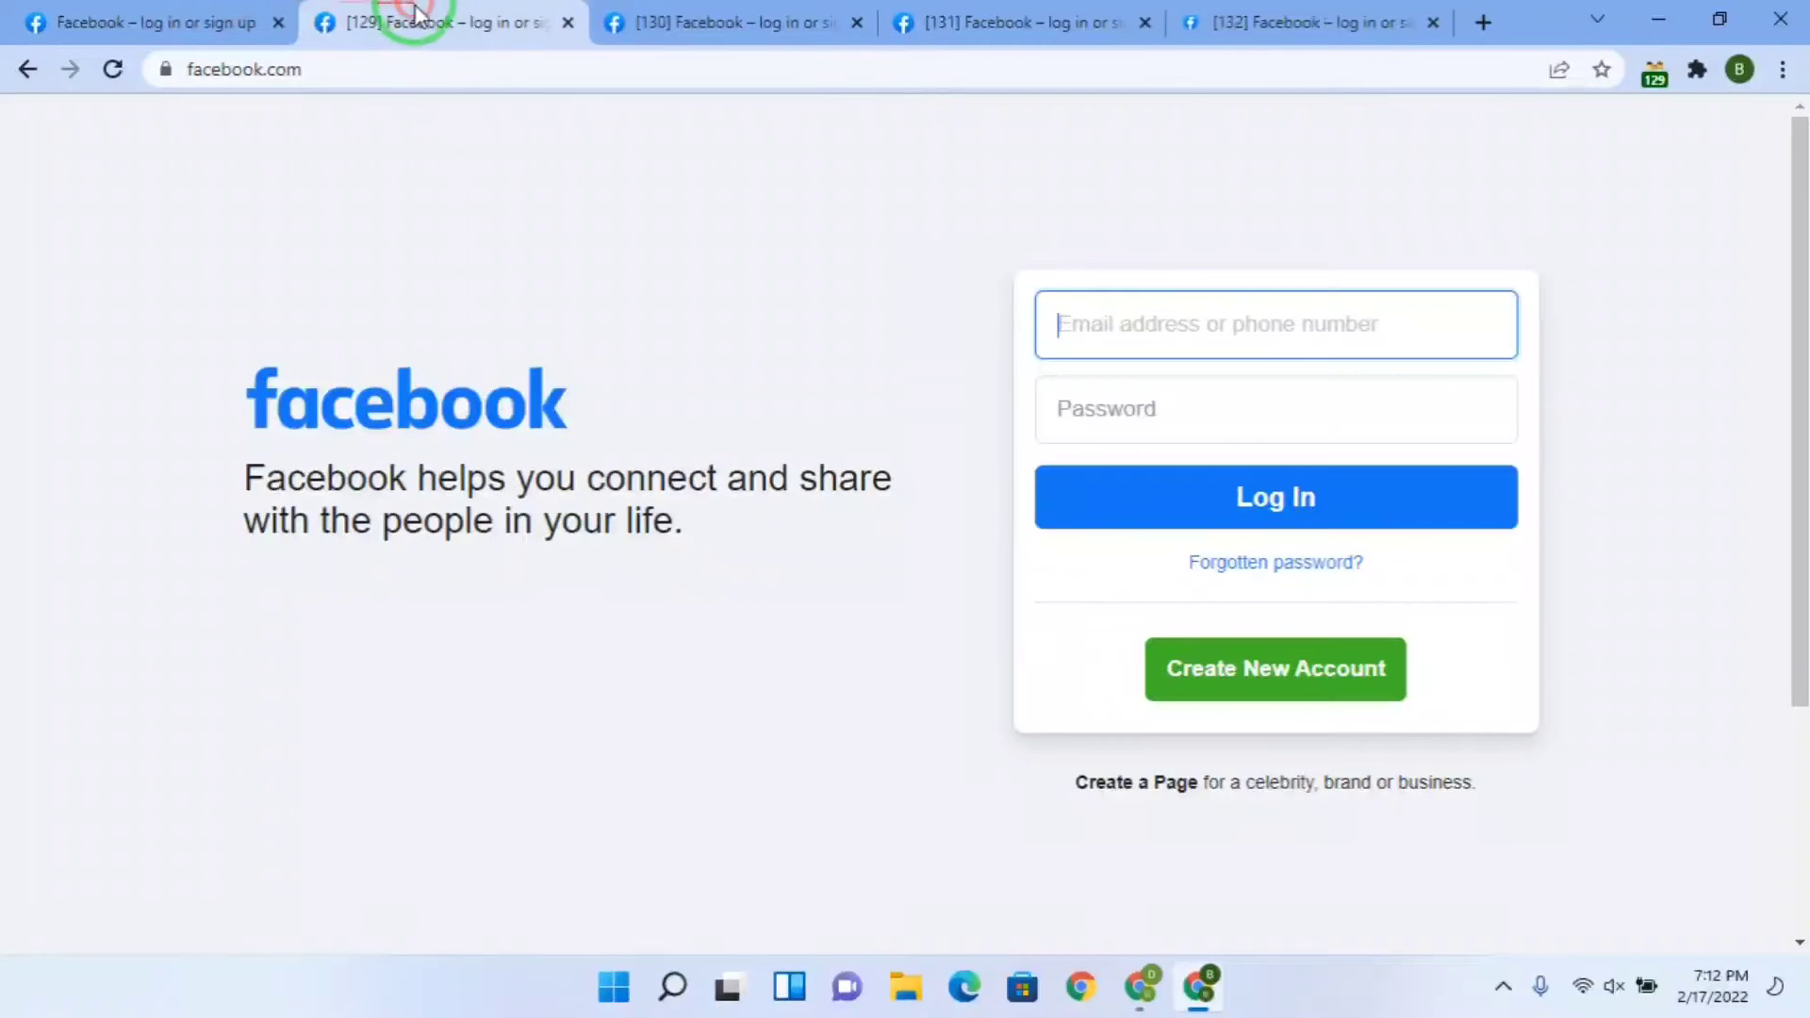
left_click(94, 21)
left_click(217, 69)
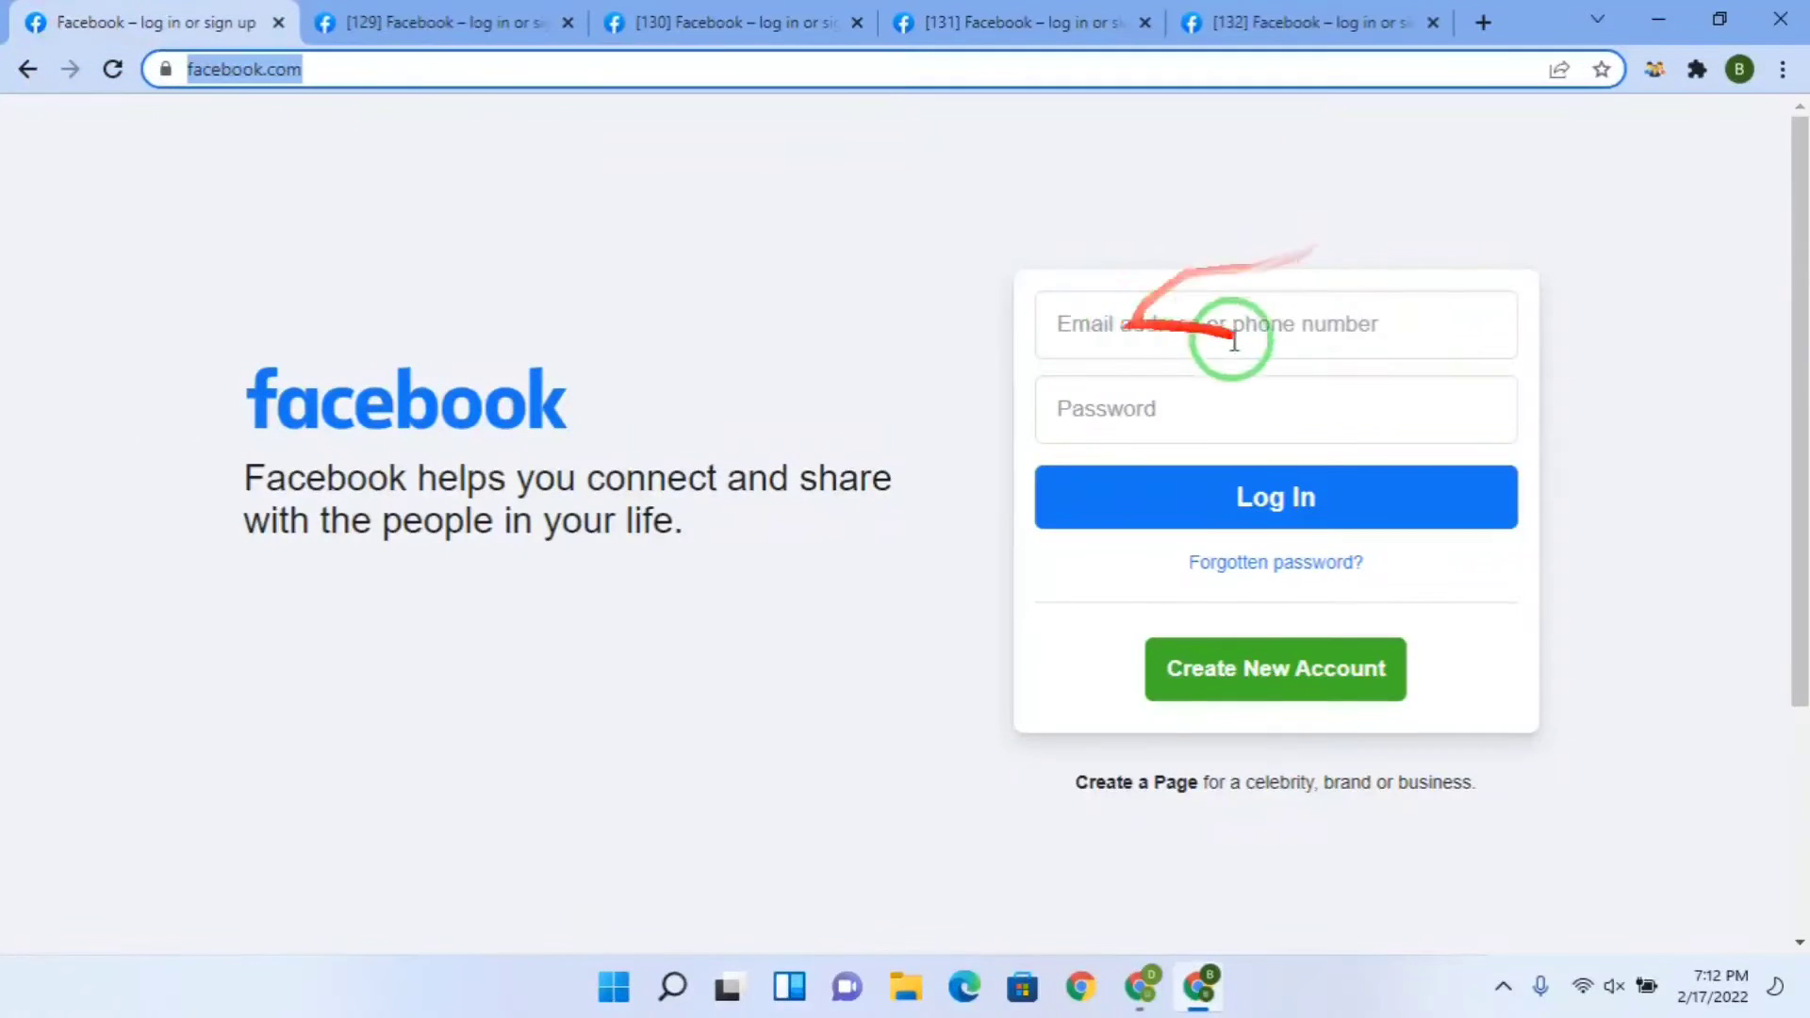
left_click(1171, 319)
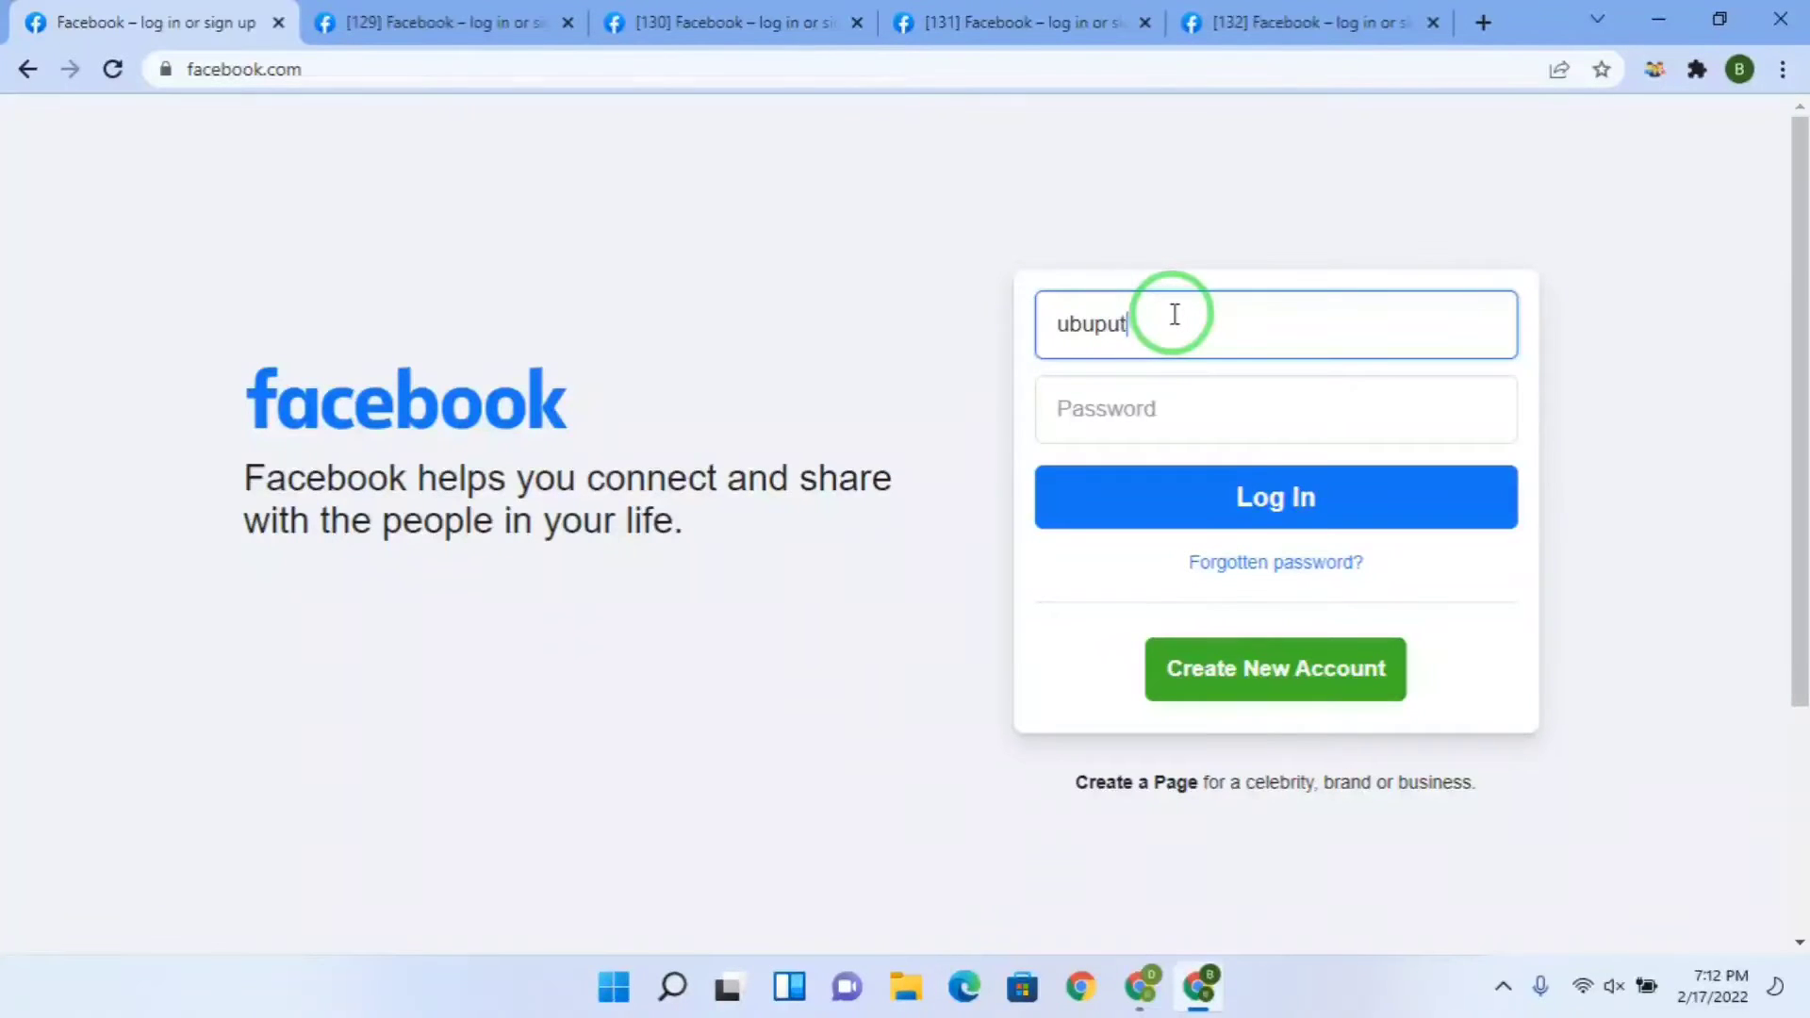
left_click(1156, 411)
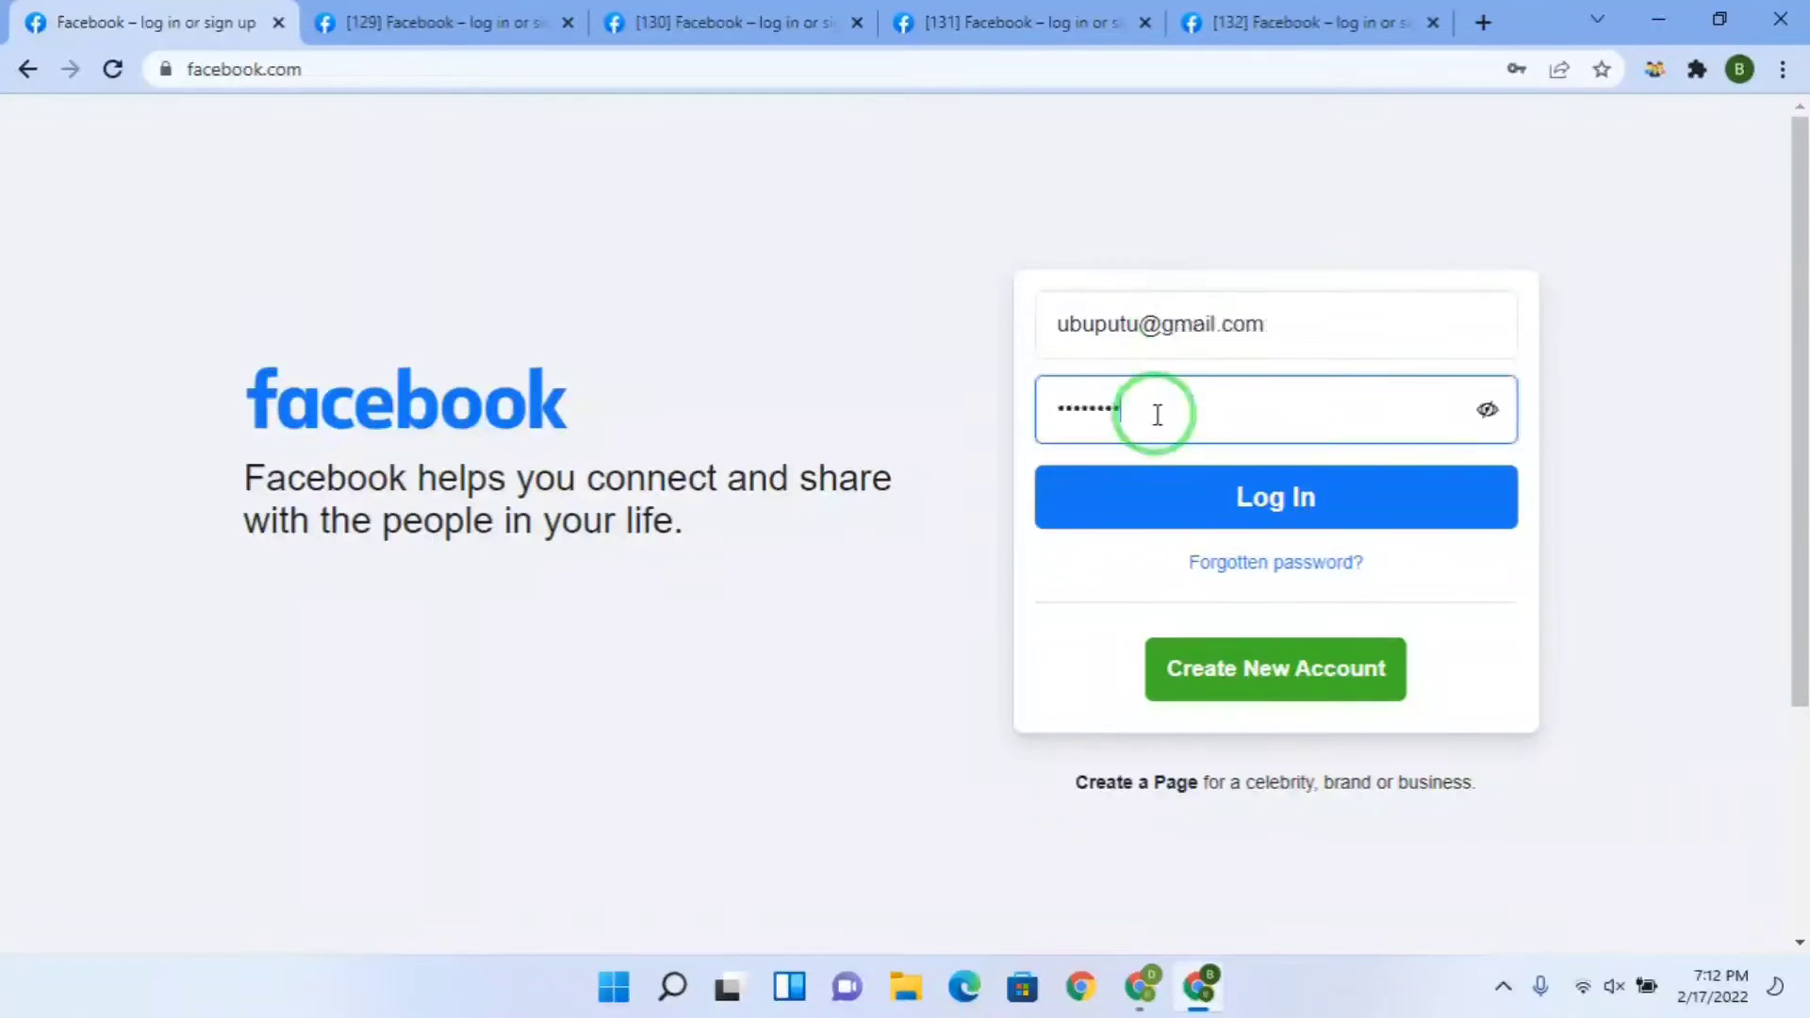
key("Return")
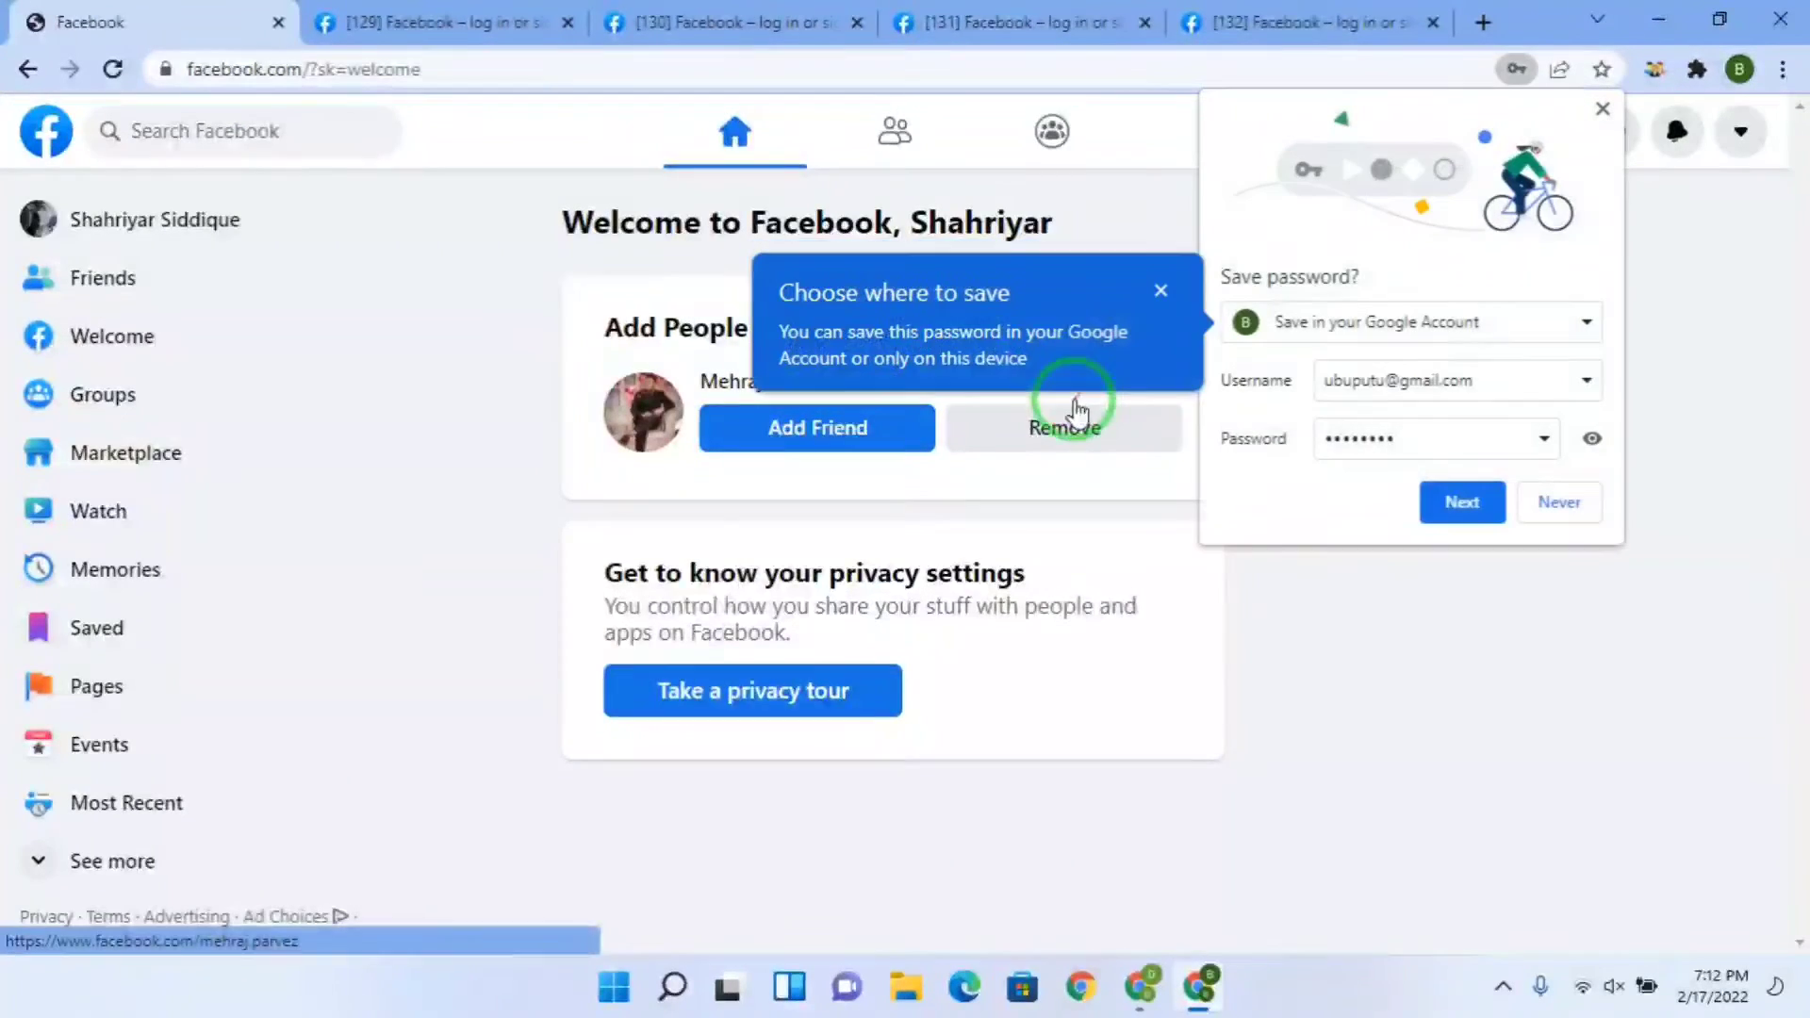
left_click(1602, 109)
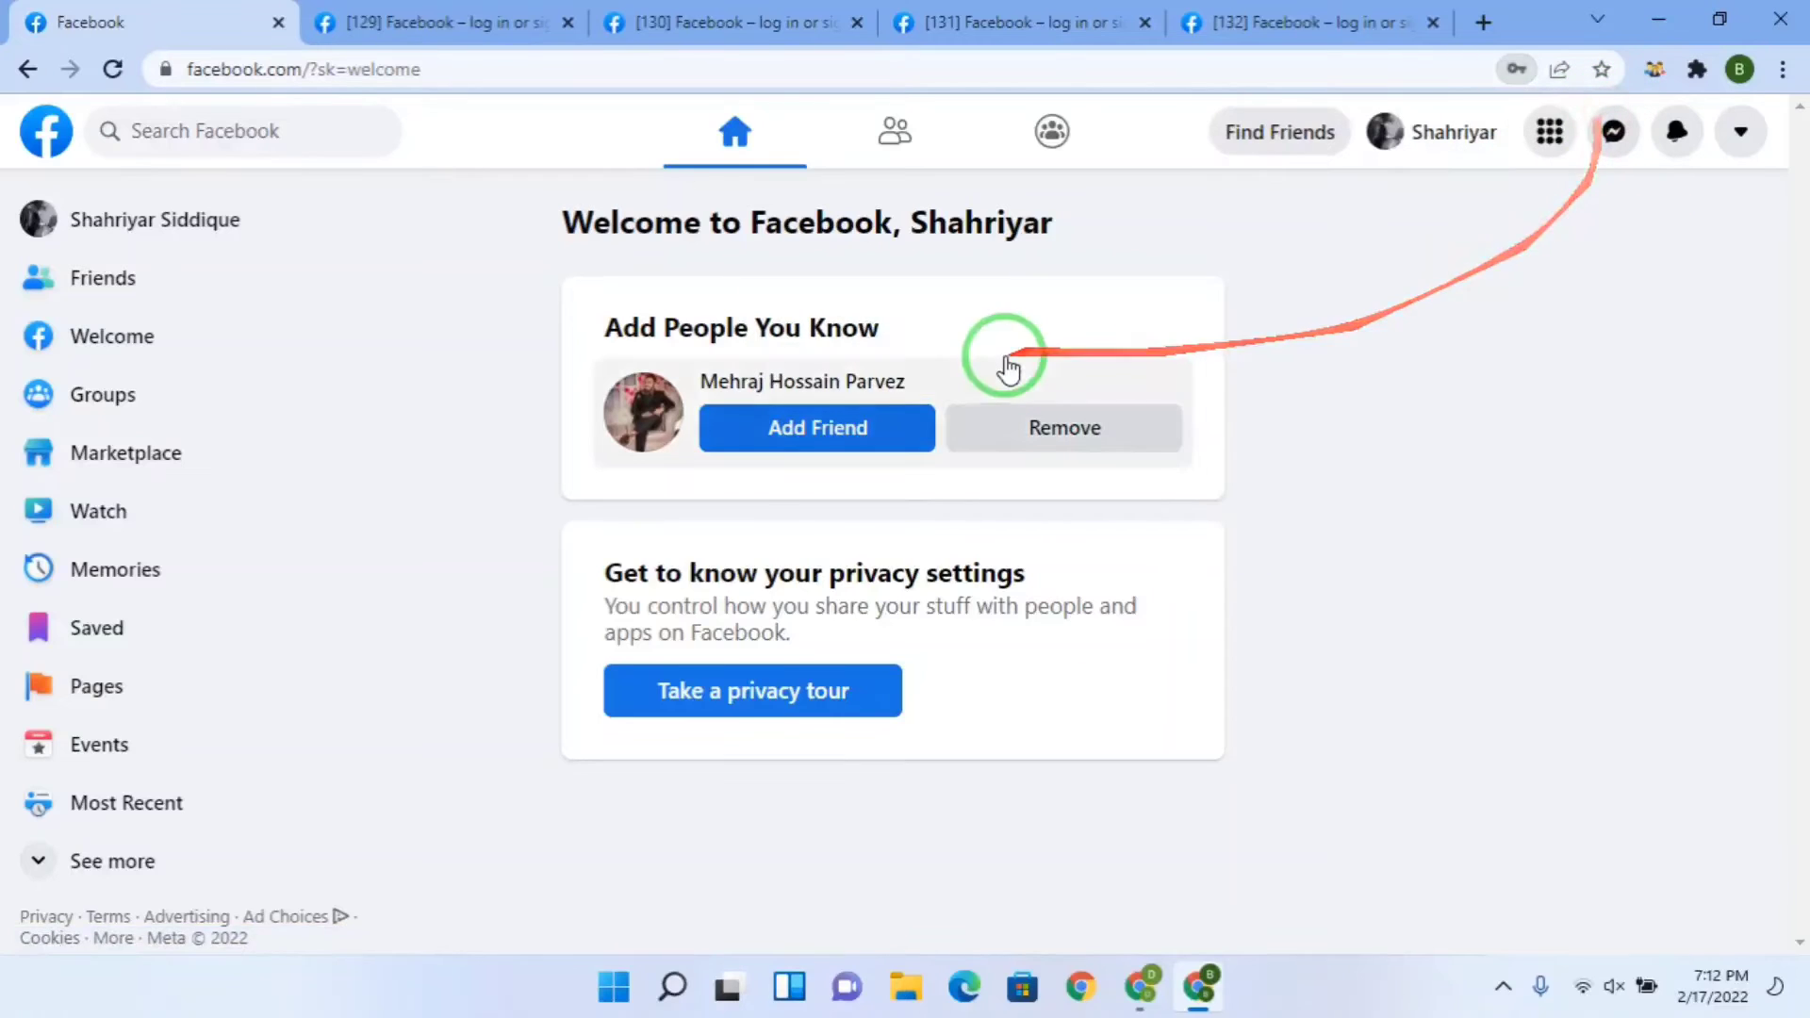
left_click(118, 224)
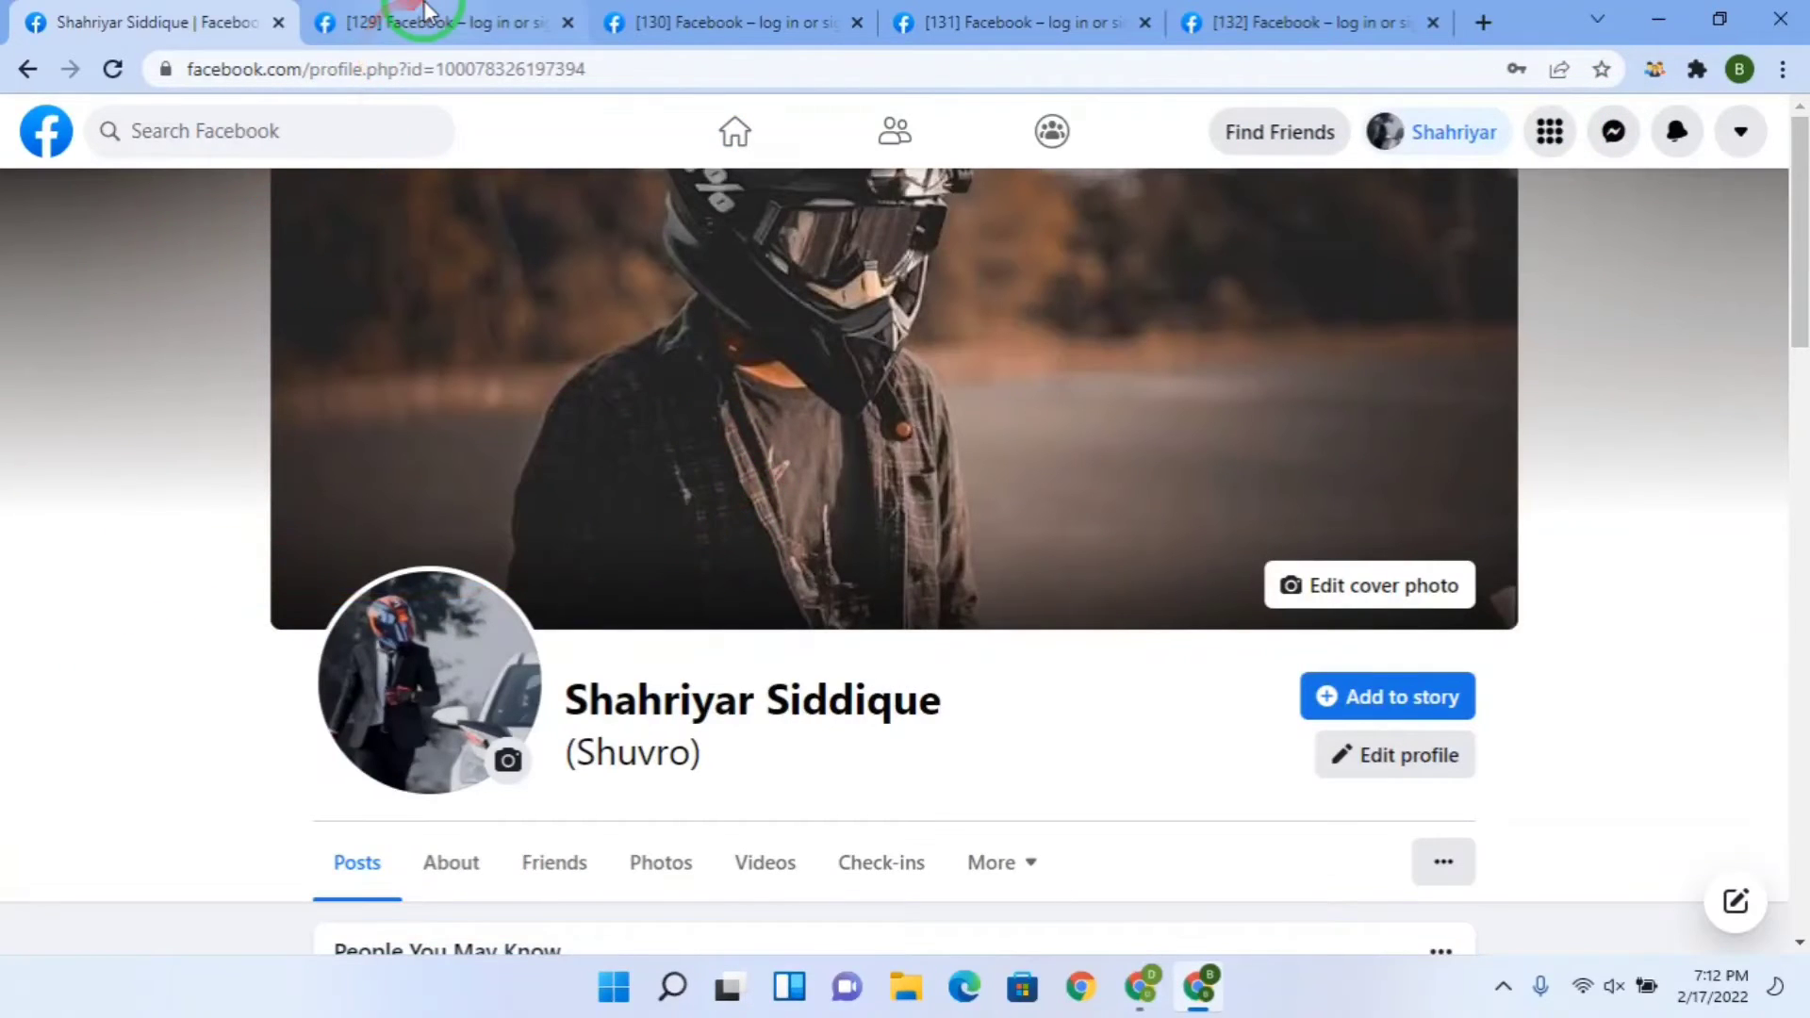
- Reload Facebook in session tab 129 and compare its login state with the regular tab
left_click(425, 11)
left_click(113, 70)
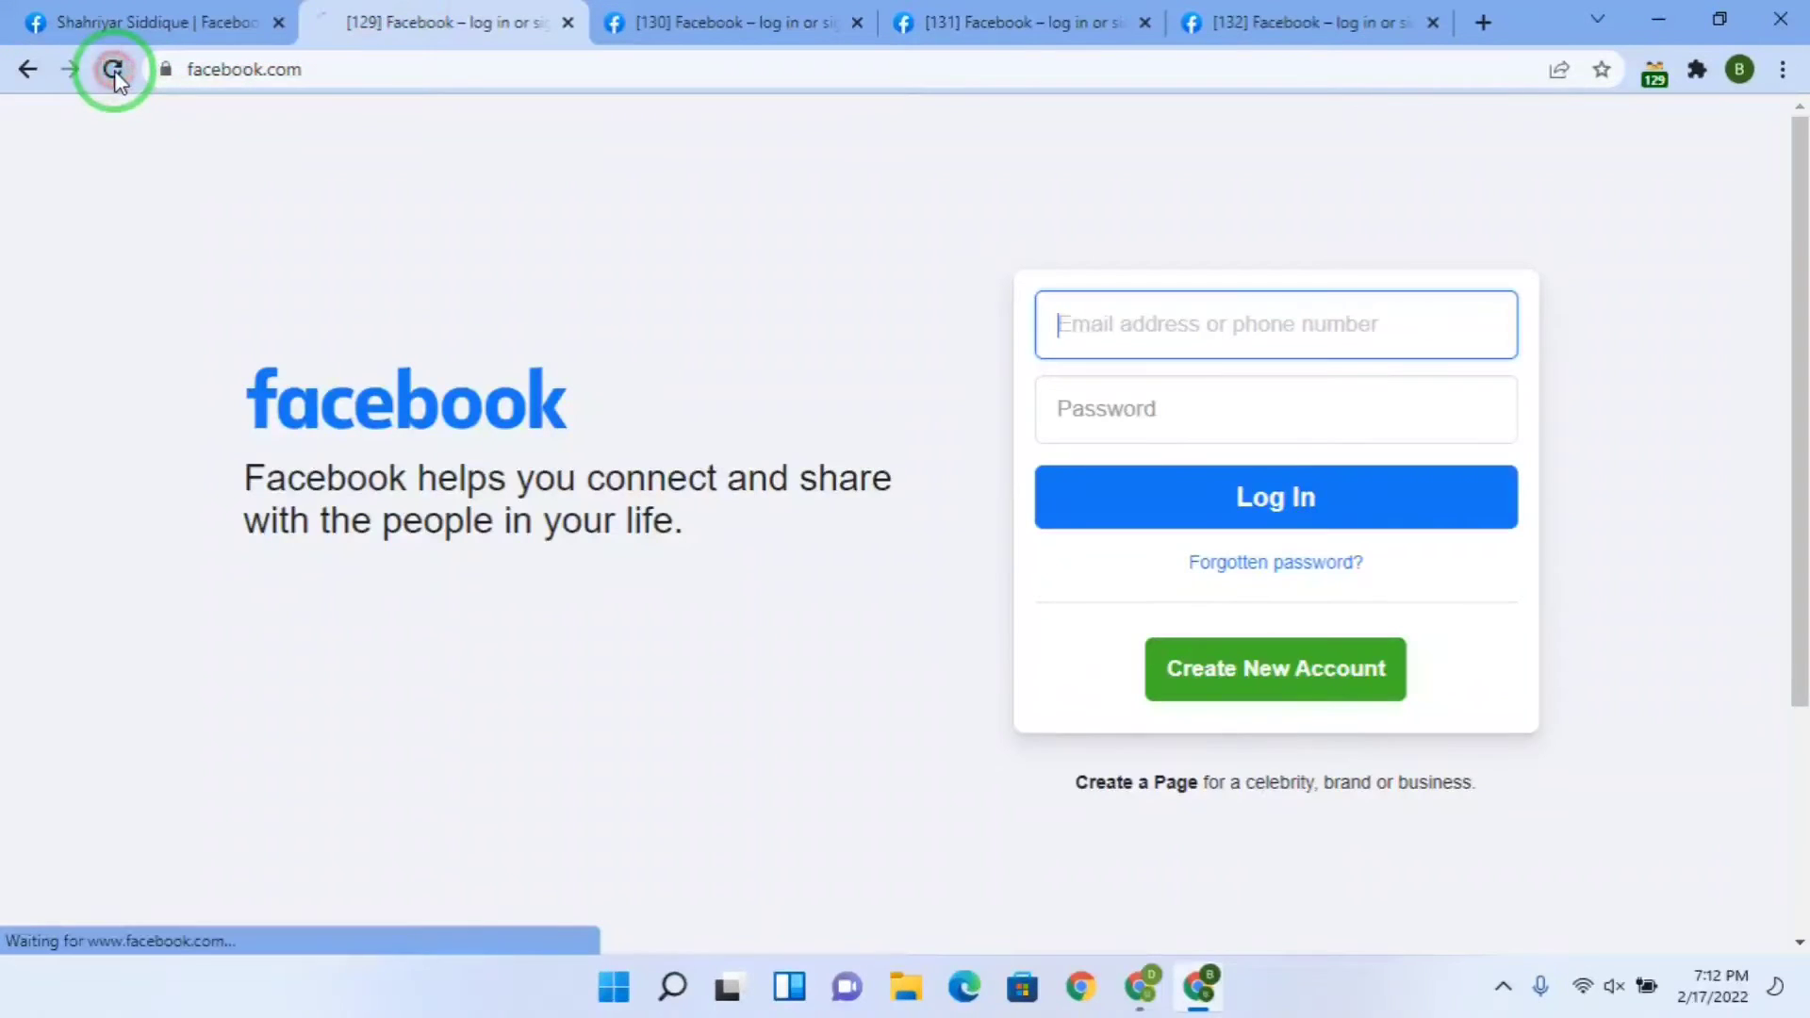
left_click(172, 19)
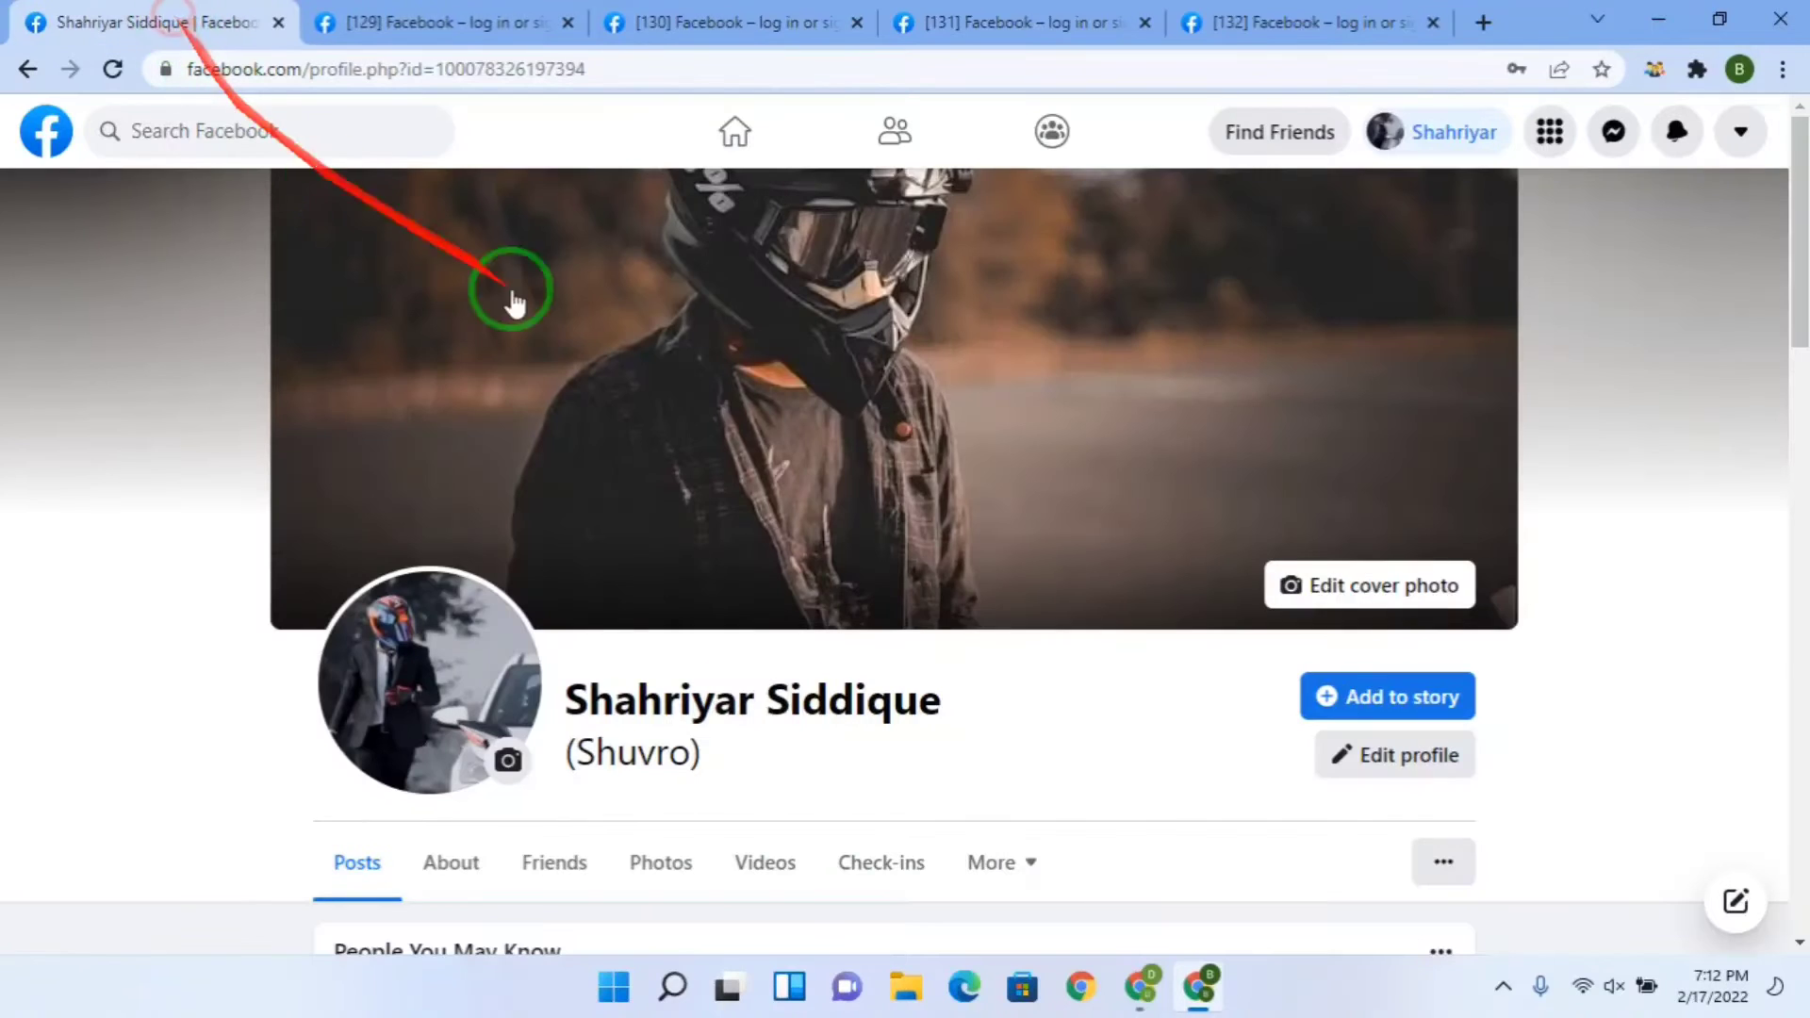
- Log in to session tab 129 with a second account's e-mail and password, dismiss the browser prompts, and open its profile
left_click(429, 21)
left_click(1179, 330)
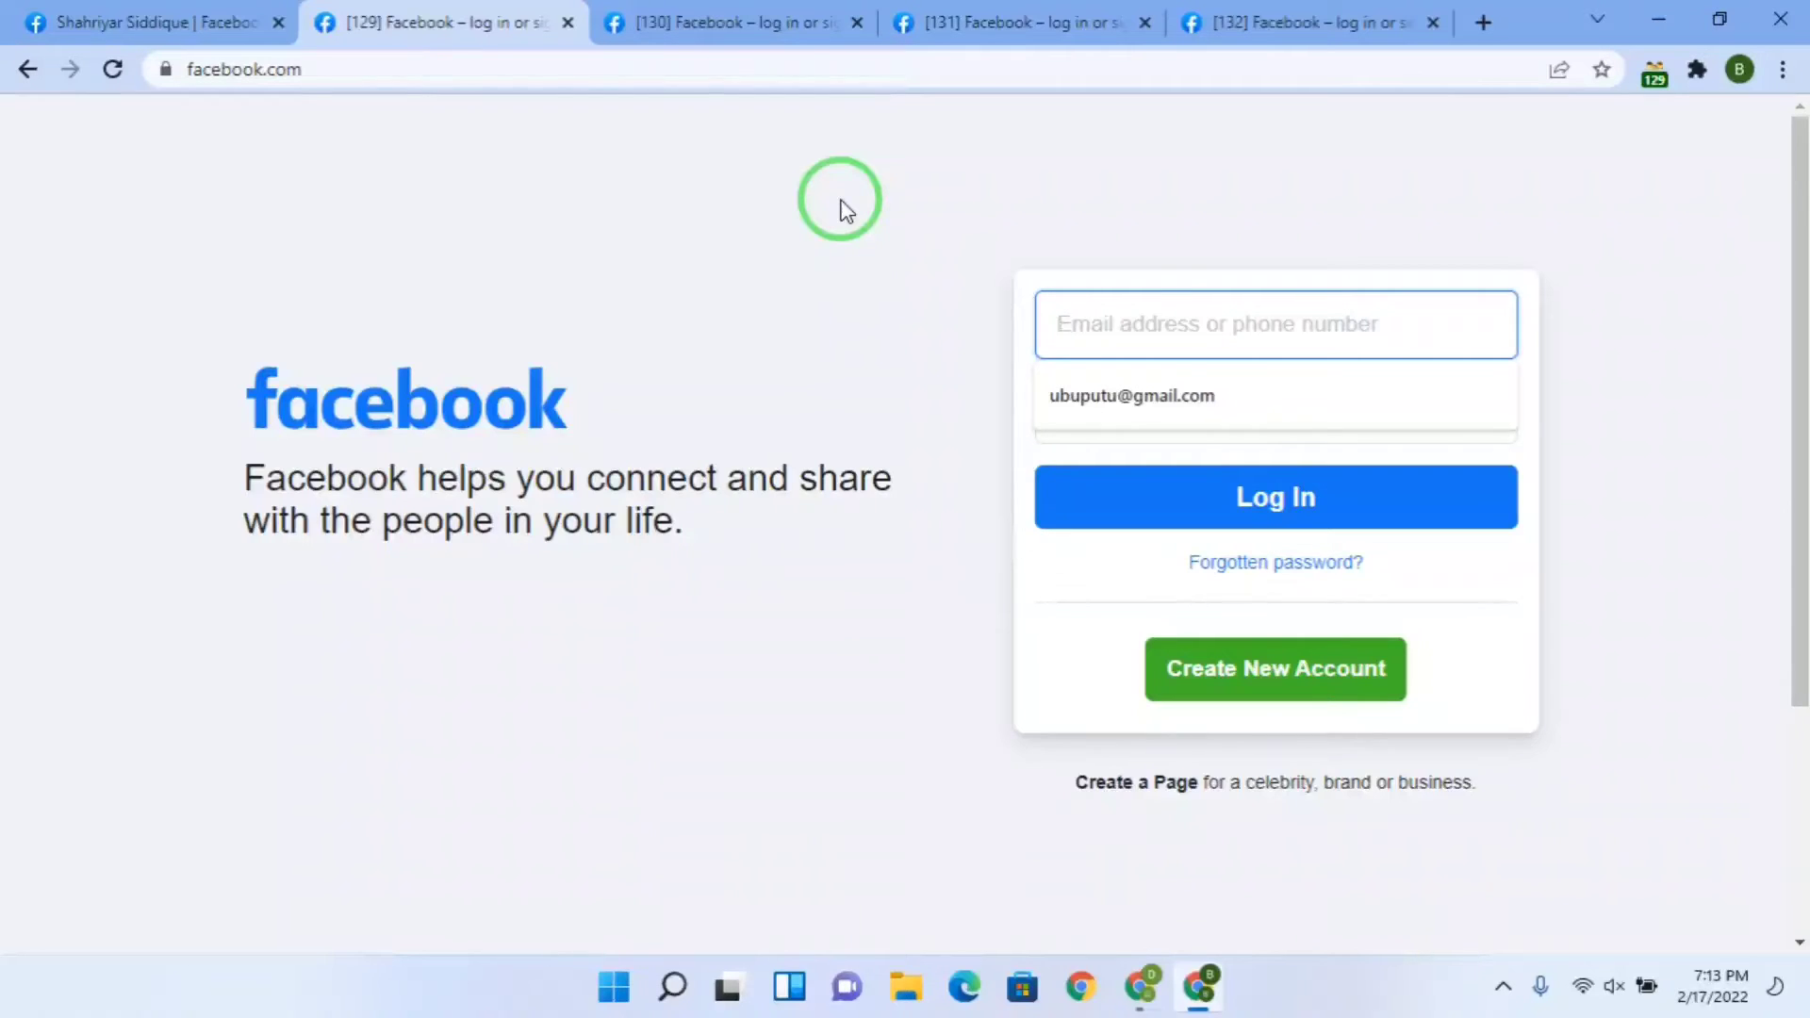
left_click(719, 149)
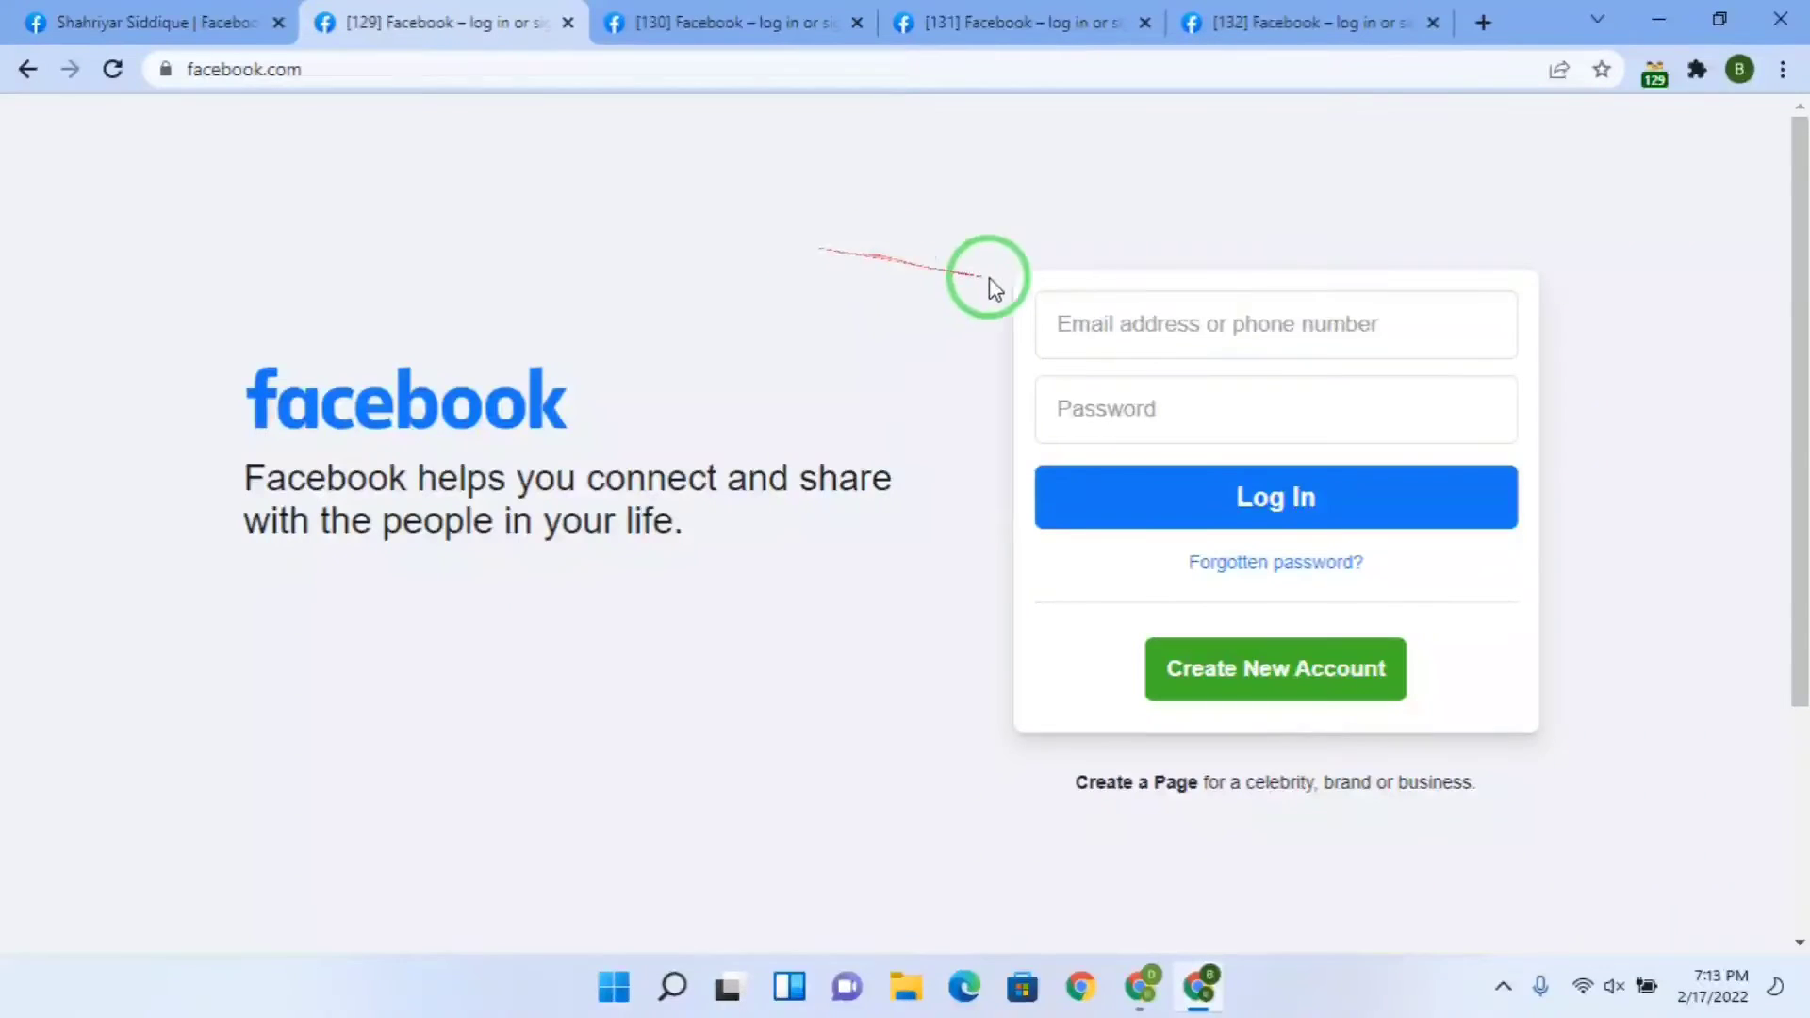
left_click(1236, 473)
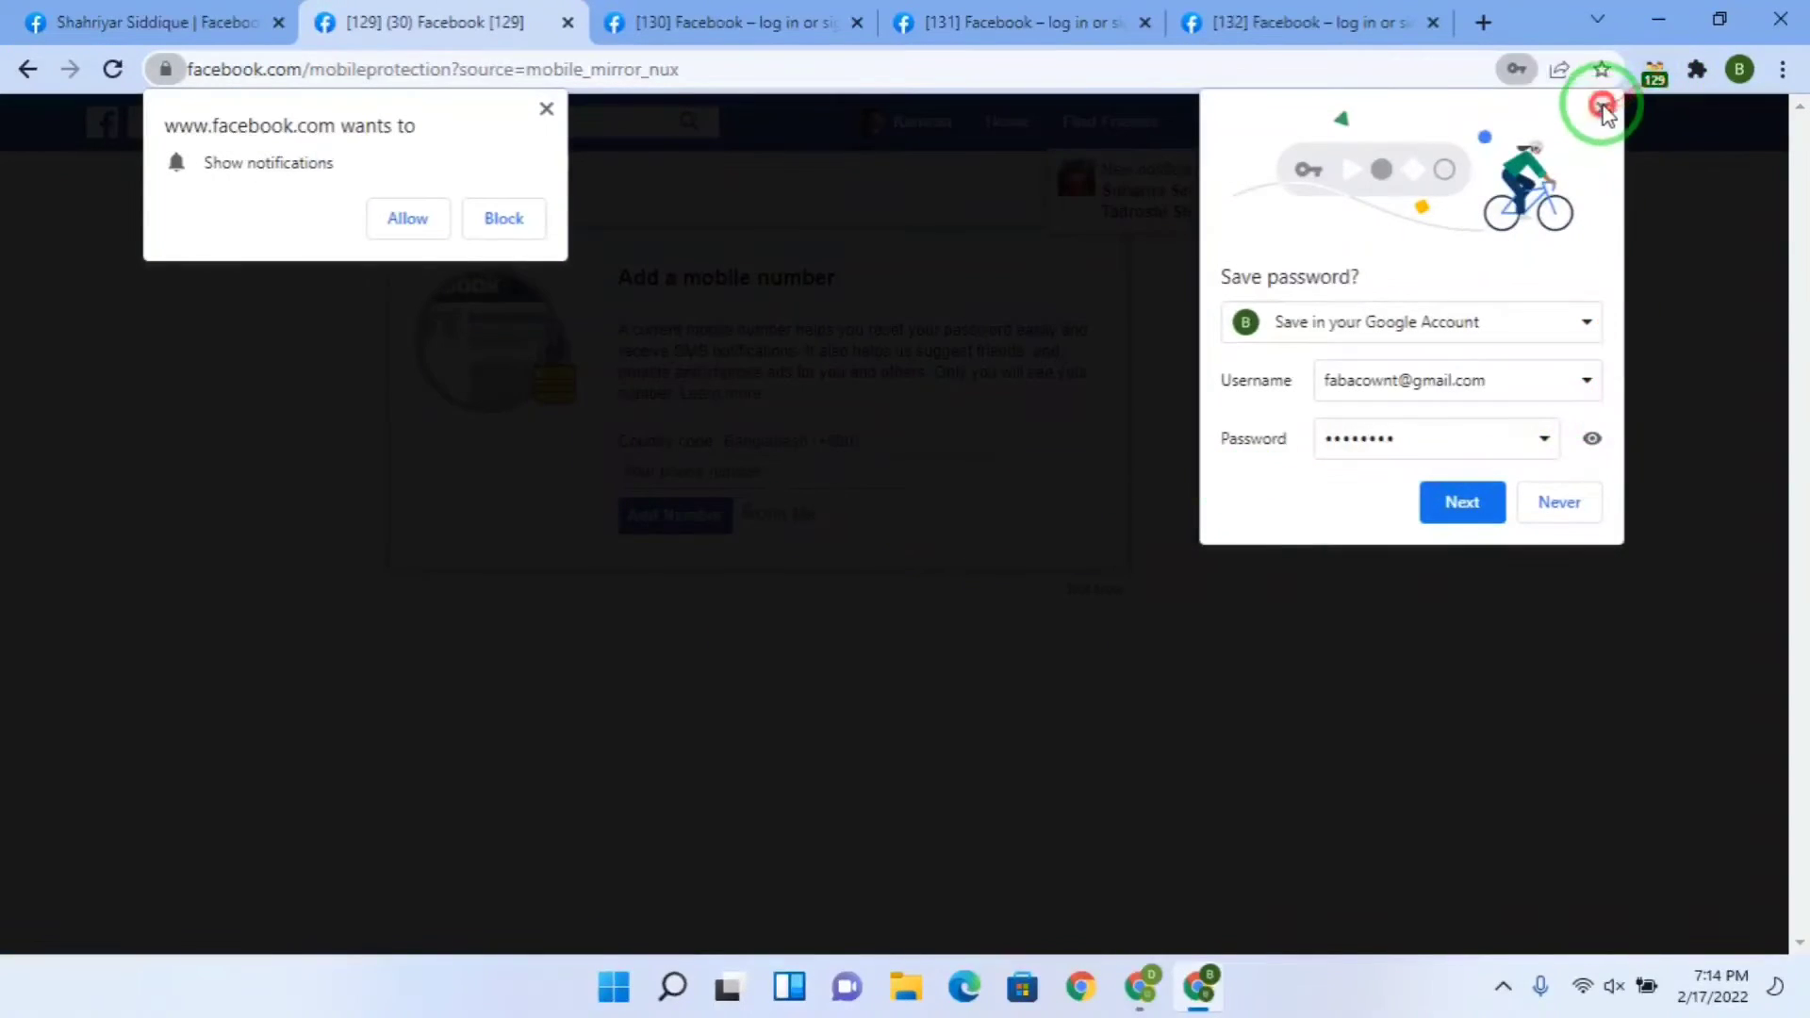
left_click(1603, 104)
left_click(546, 108)
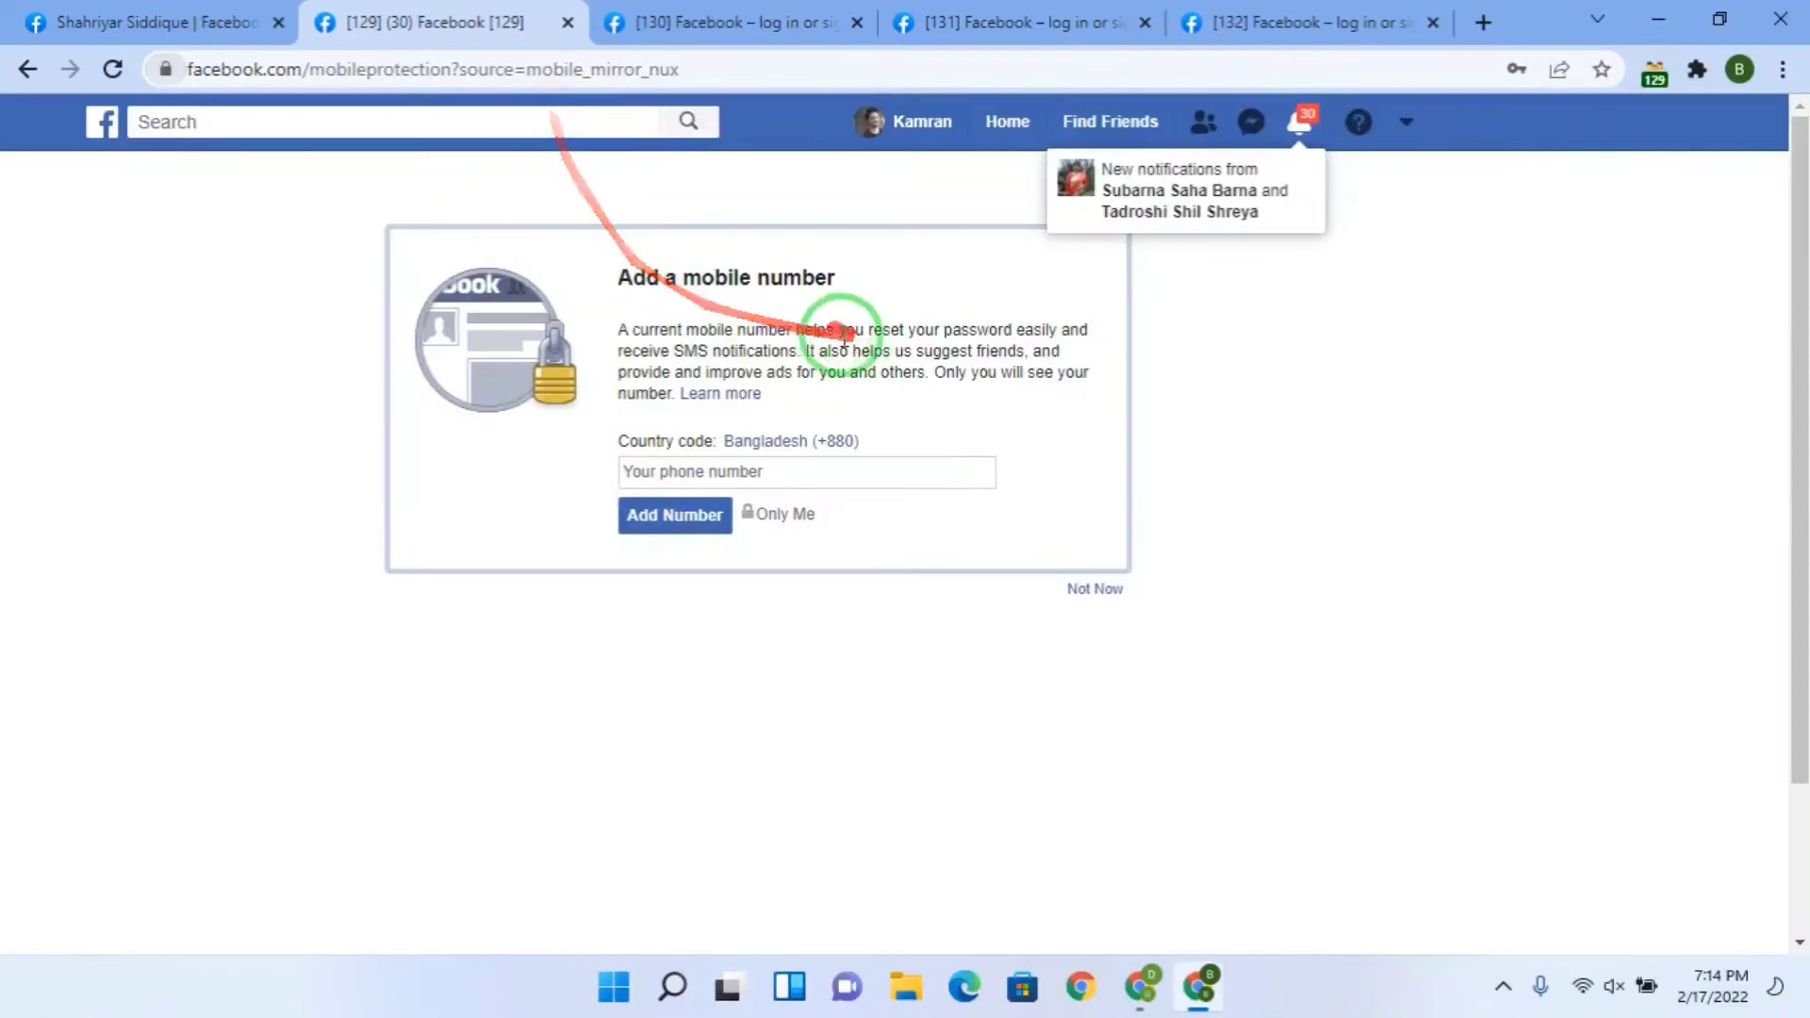
left_click(872, 122)
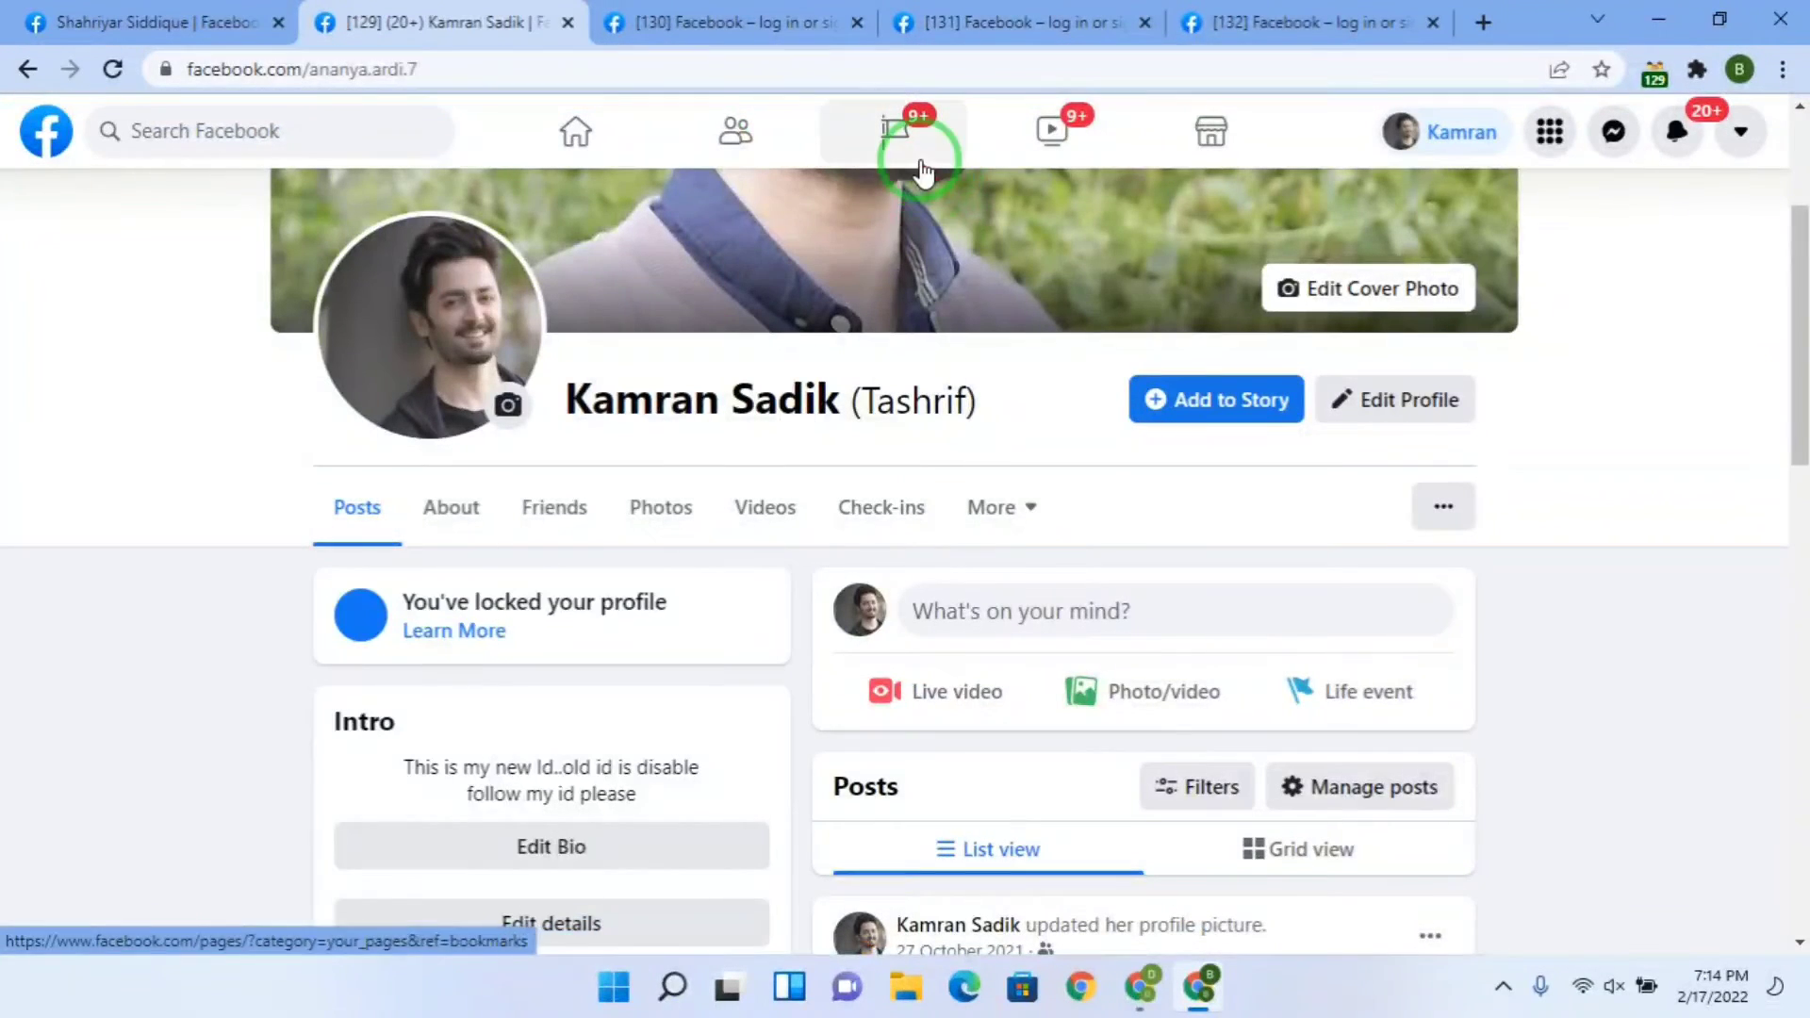
- Reload the first account's profile in the regular tab and compare it with the account open in session tab 129
left_click(85, 22)
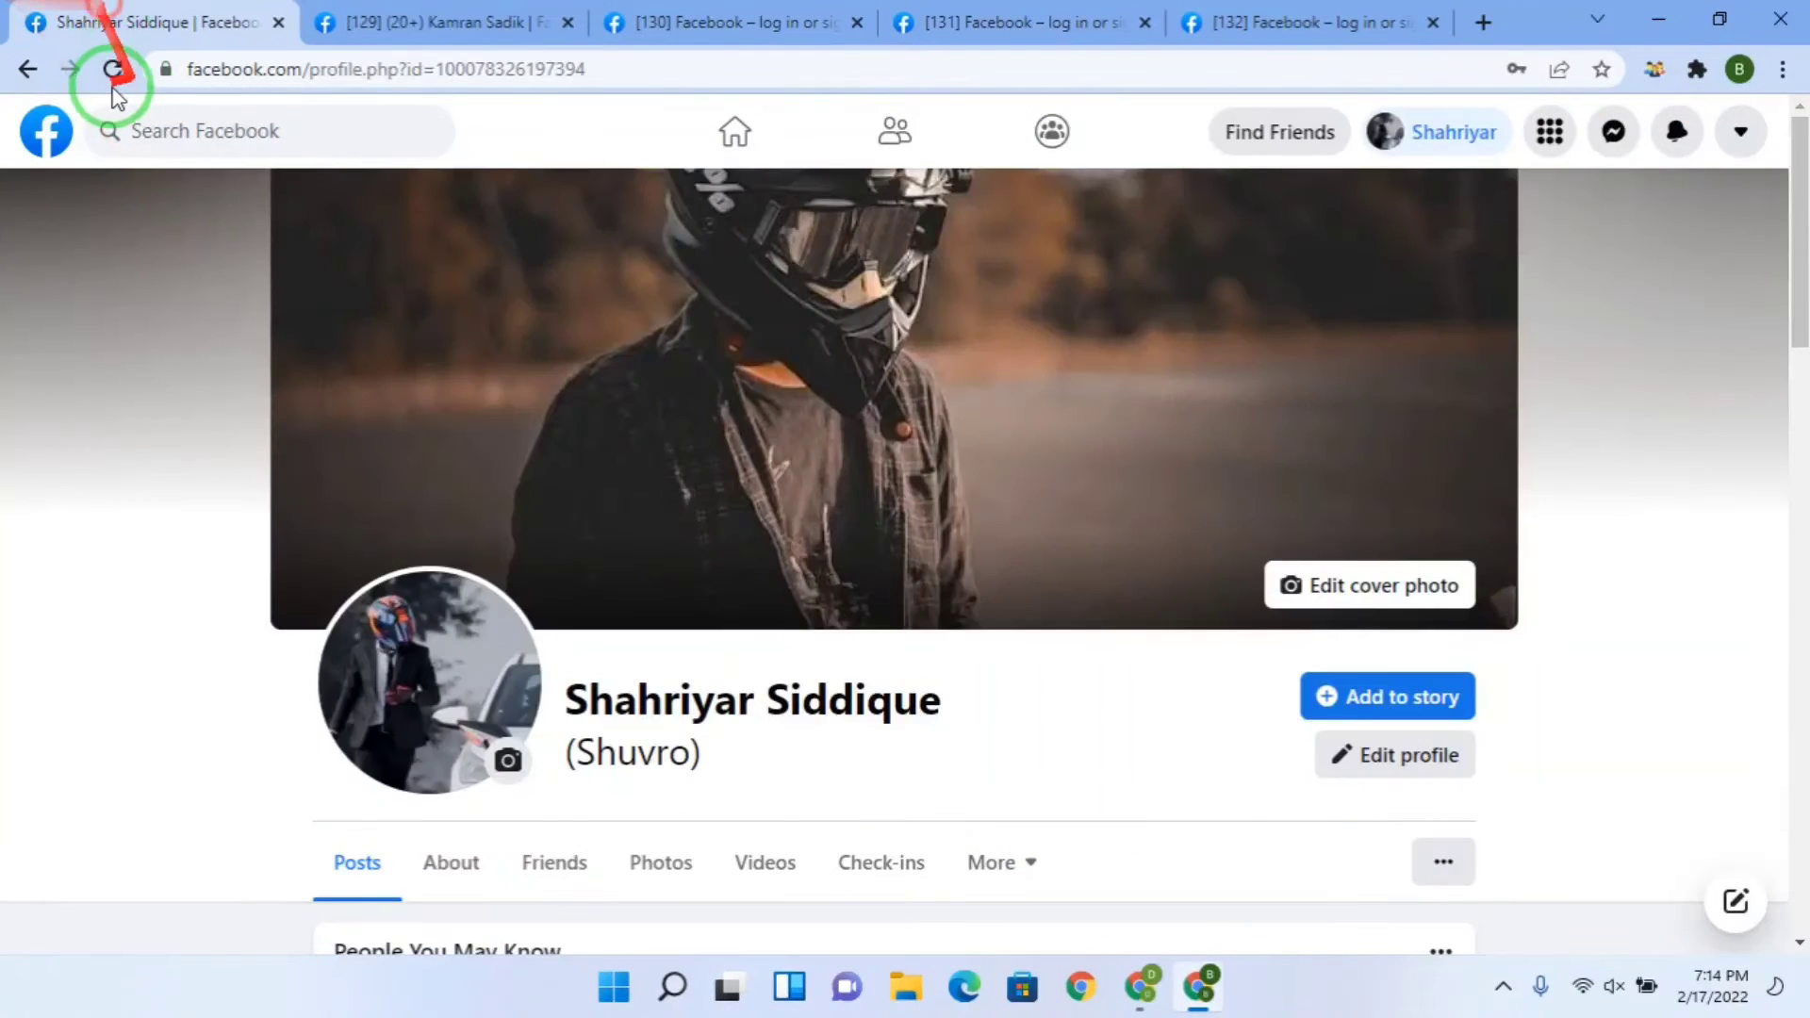
left_click(113, 69)
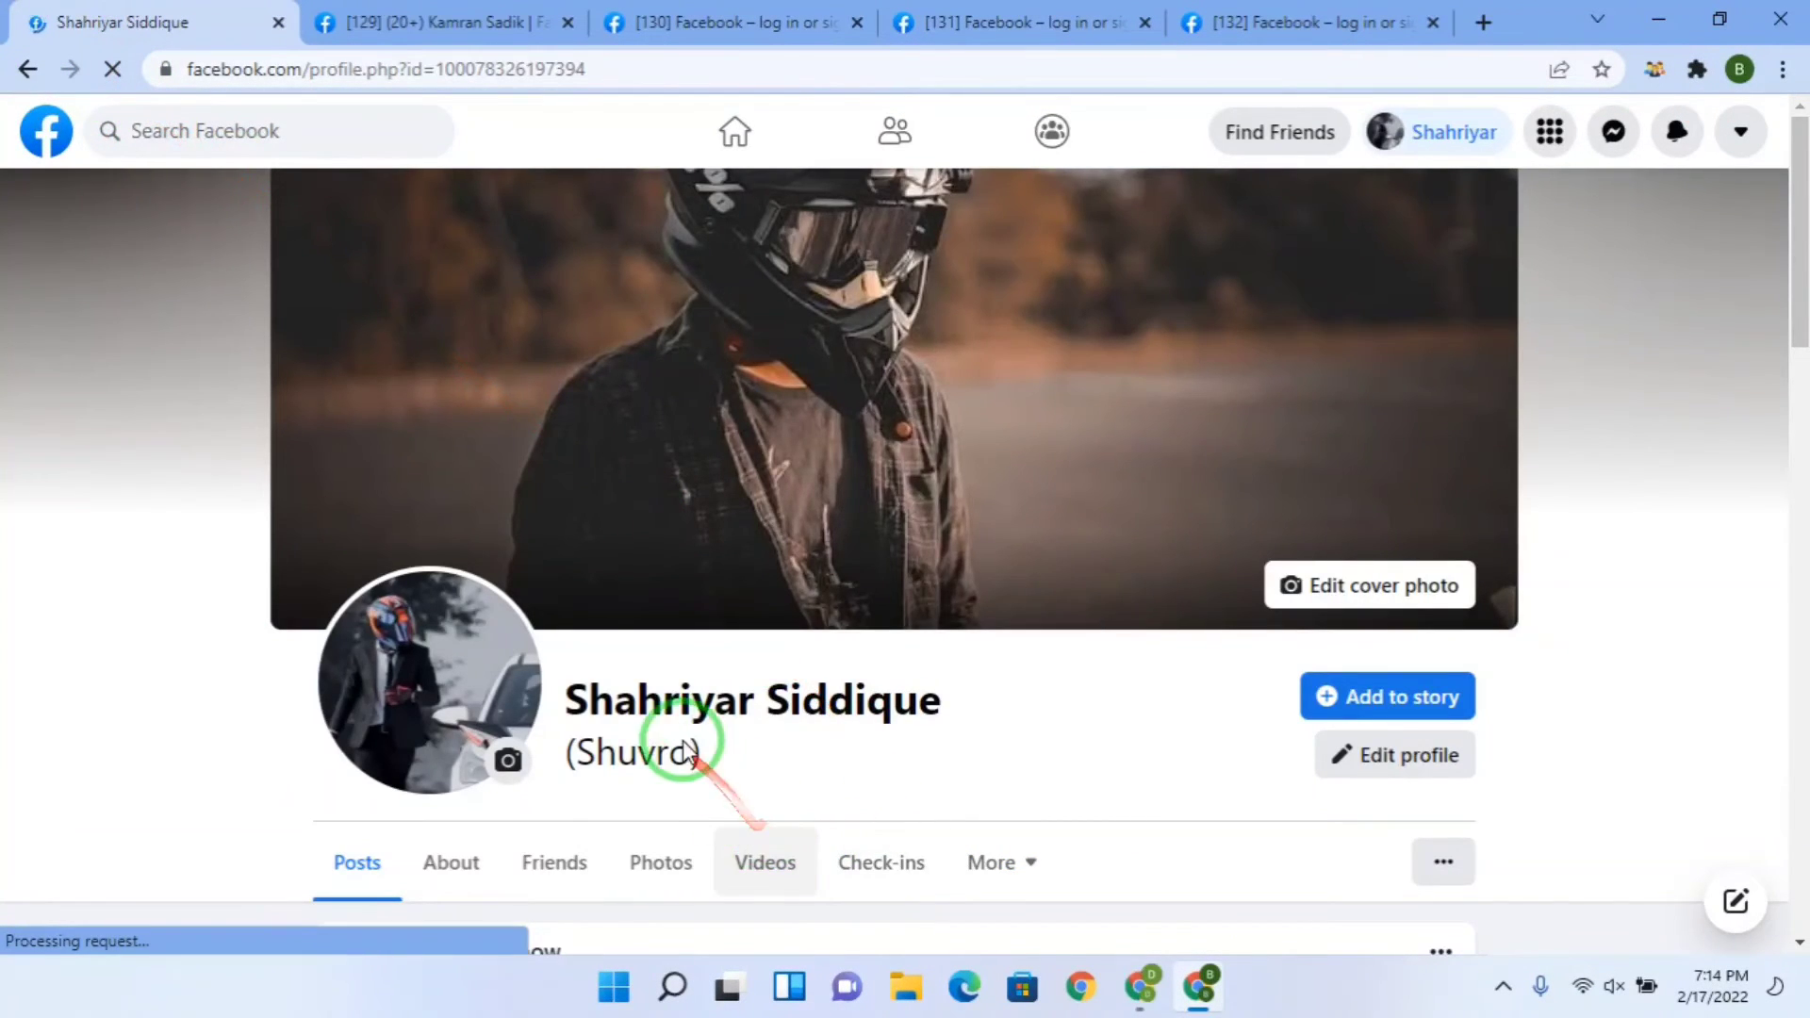
scroll(566, 678, "down", 3)
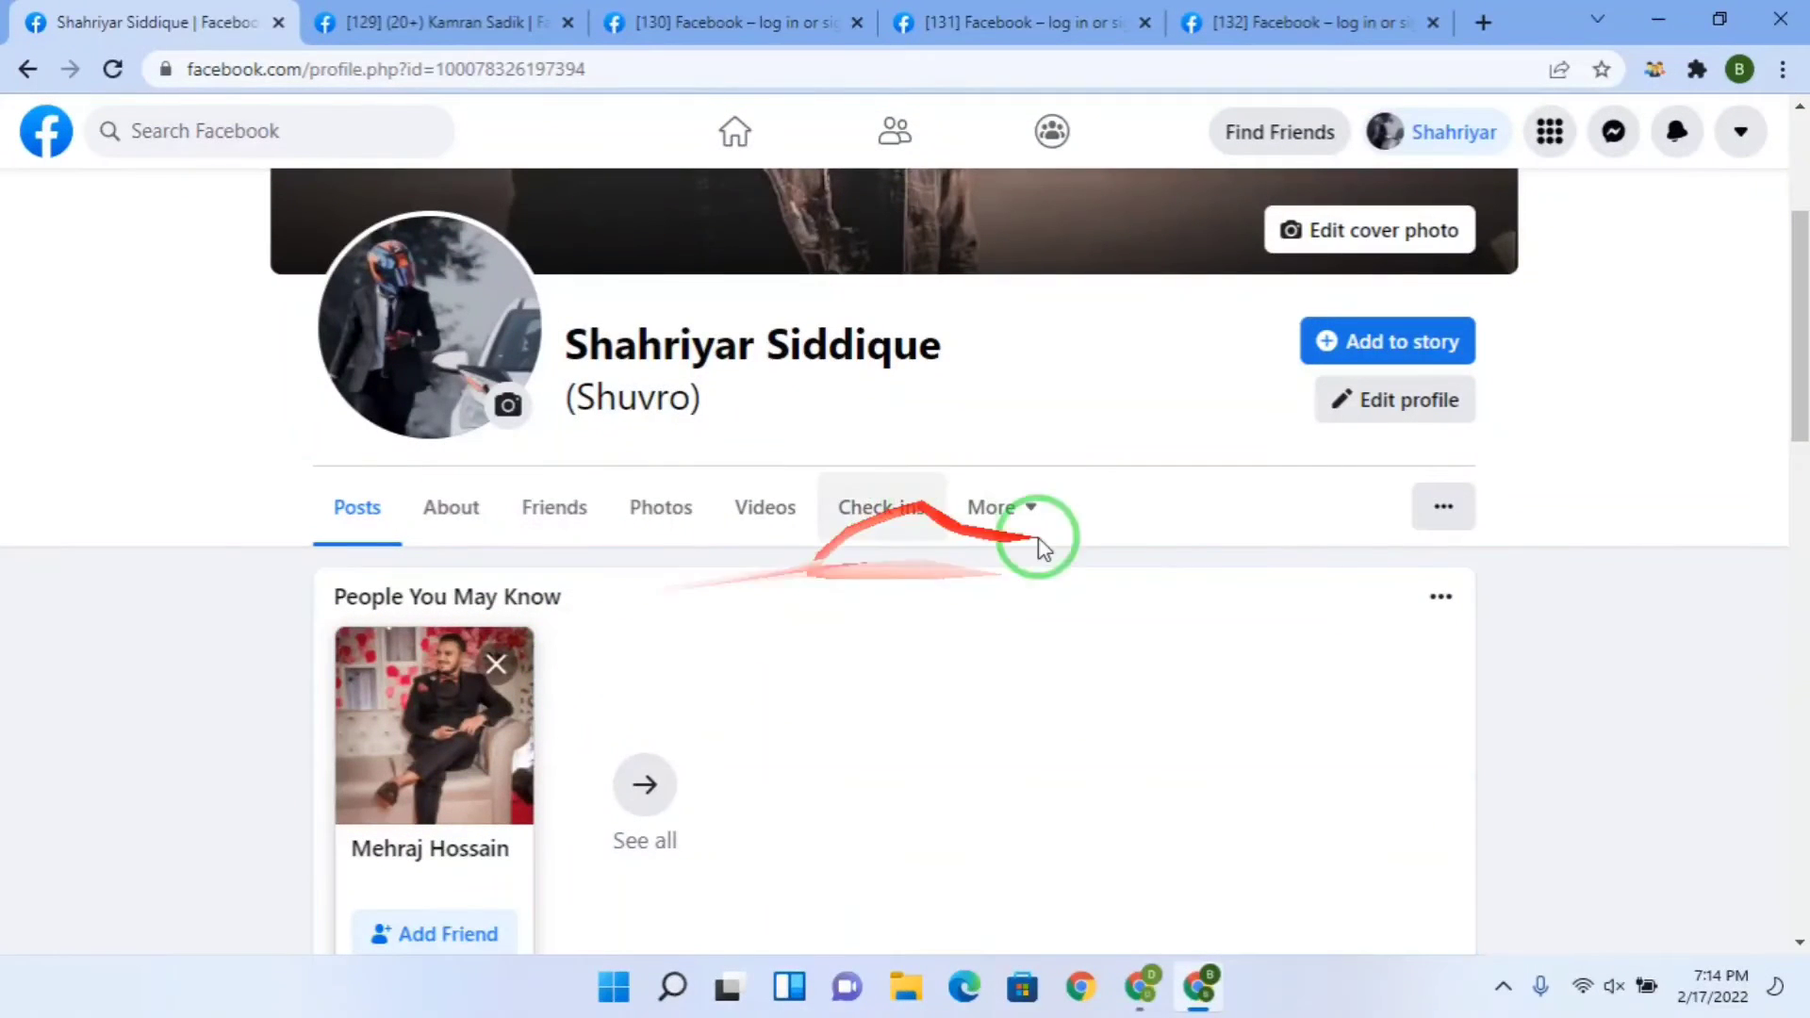
left_click(396, 21)
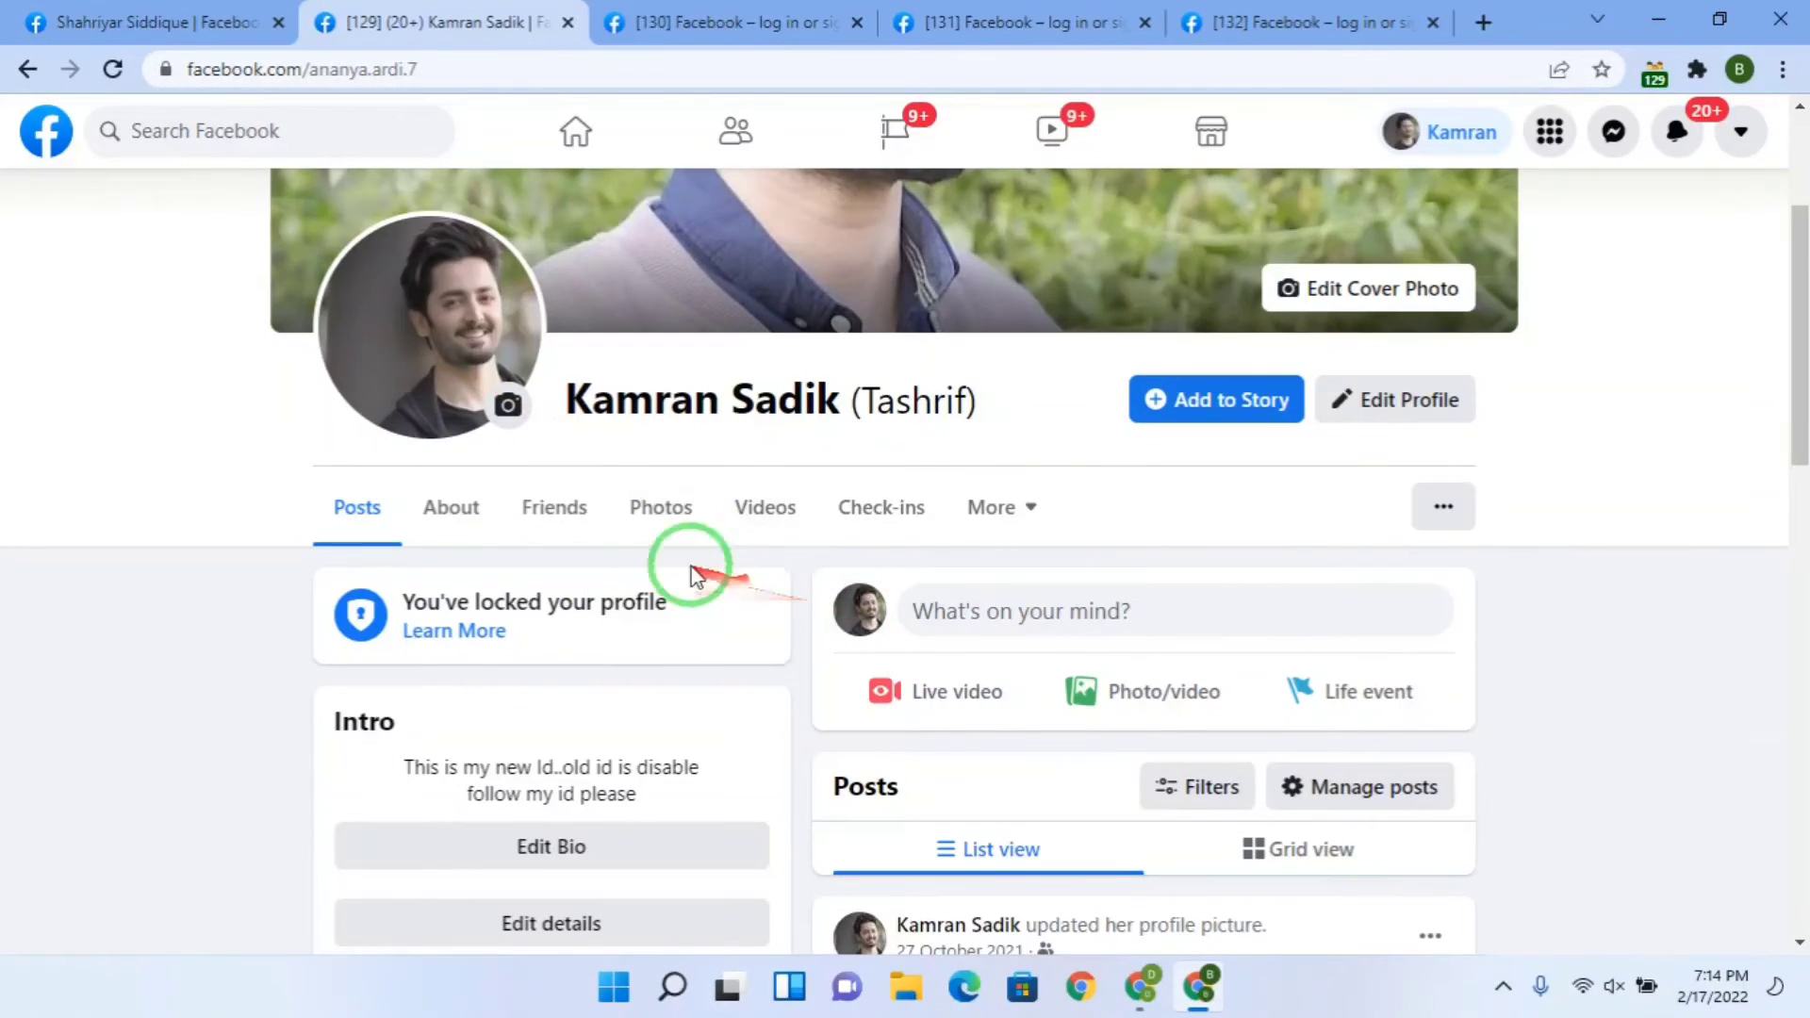
left_click(174, 11)
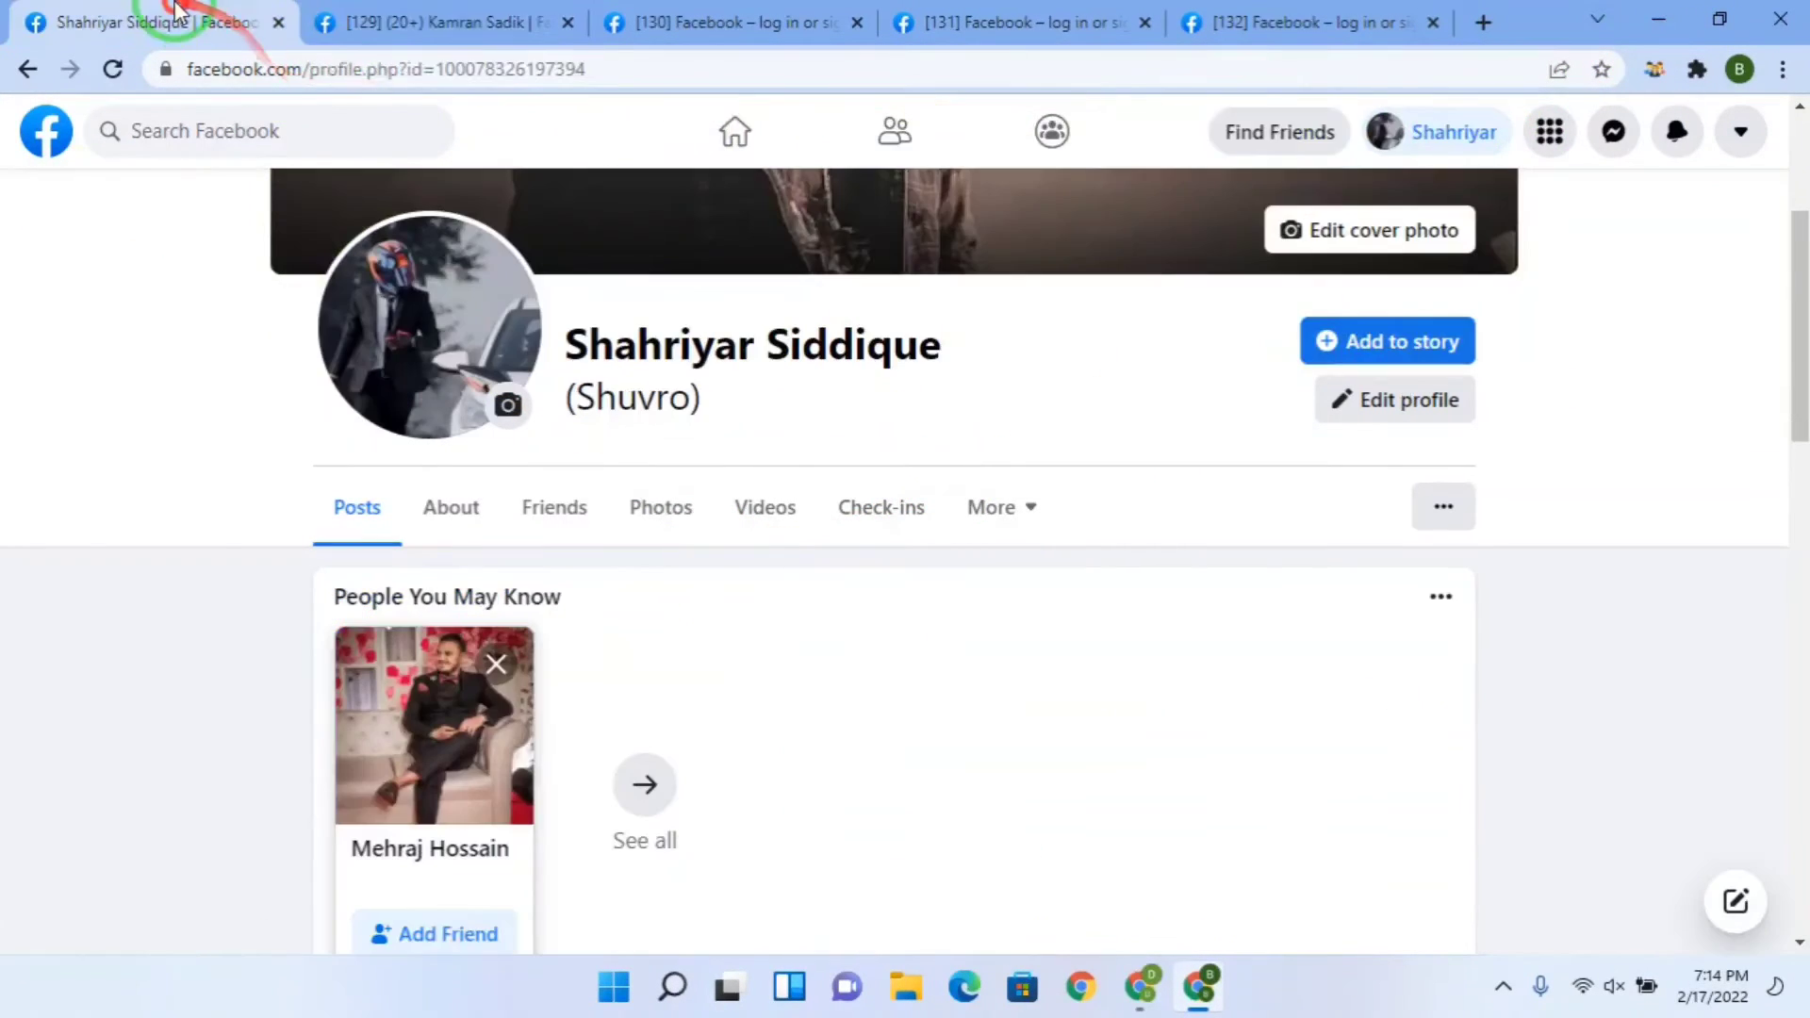
left_click(415, 18)
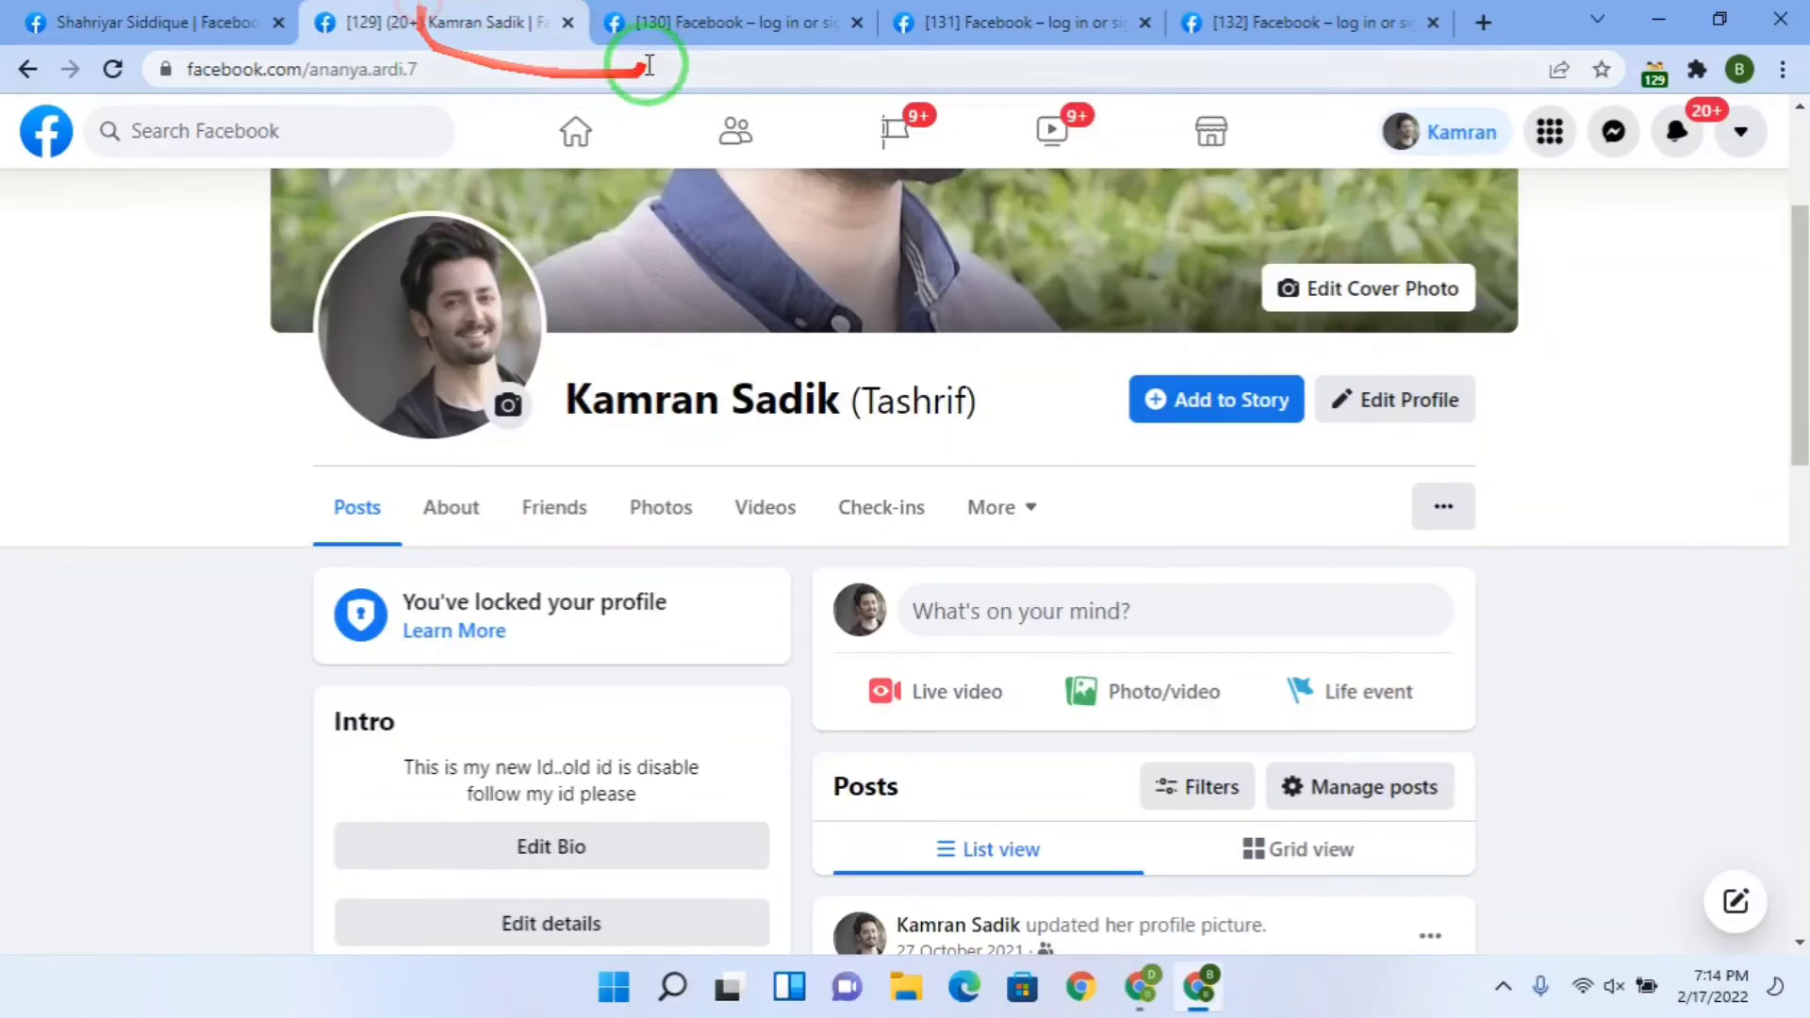
- Examine the Facebook pages in session tabs 130, 131 and 132 against session 129, and reload the one in tab 130
left_click(725, 13)
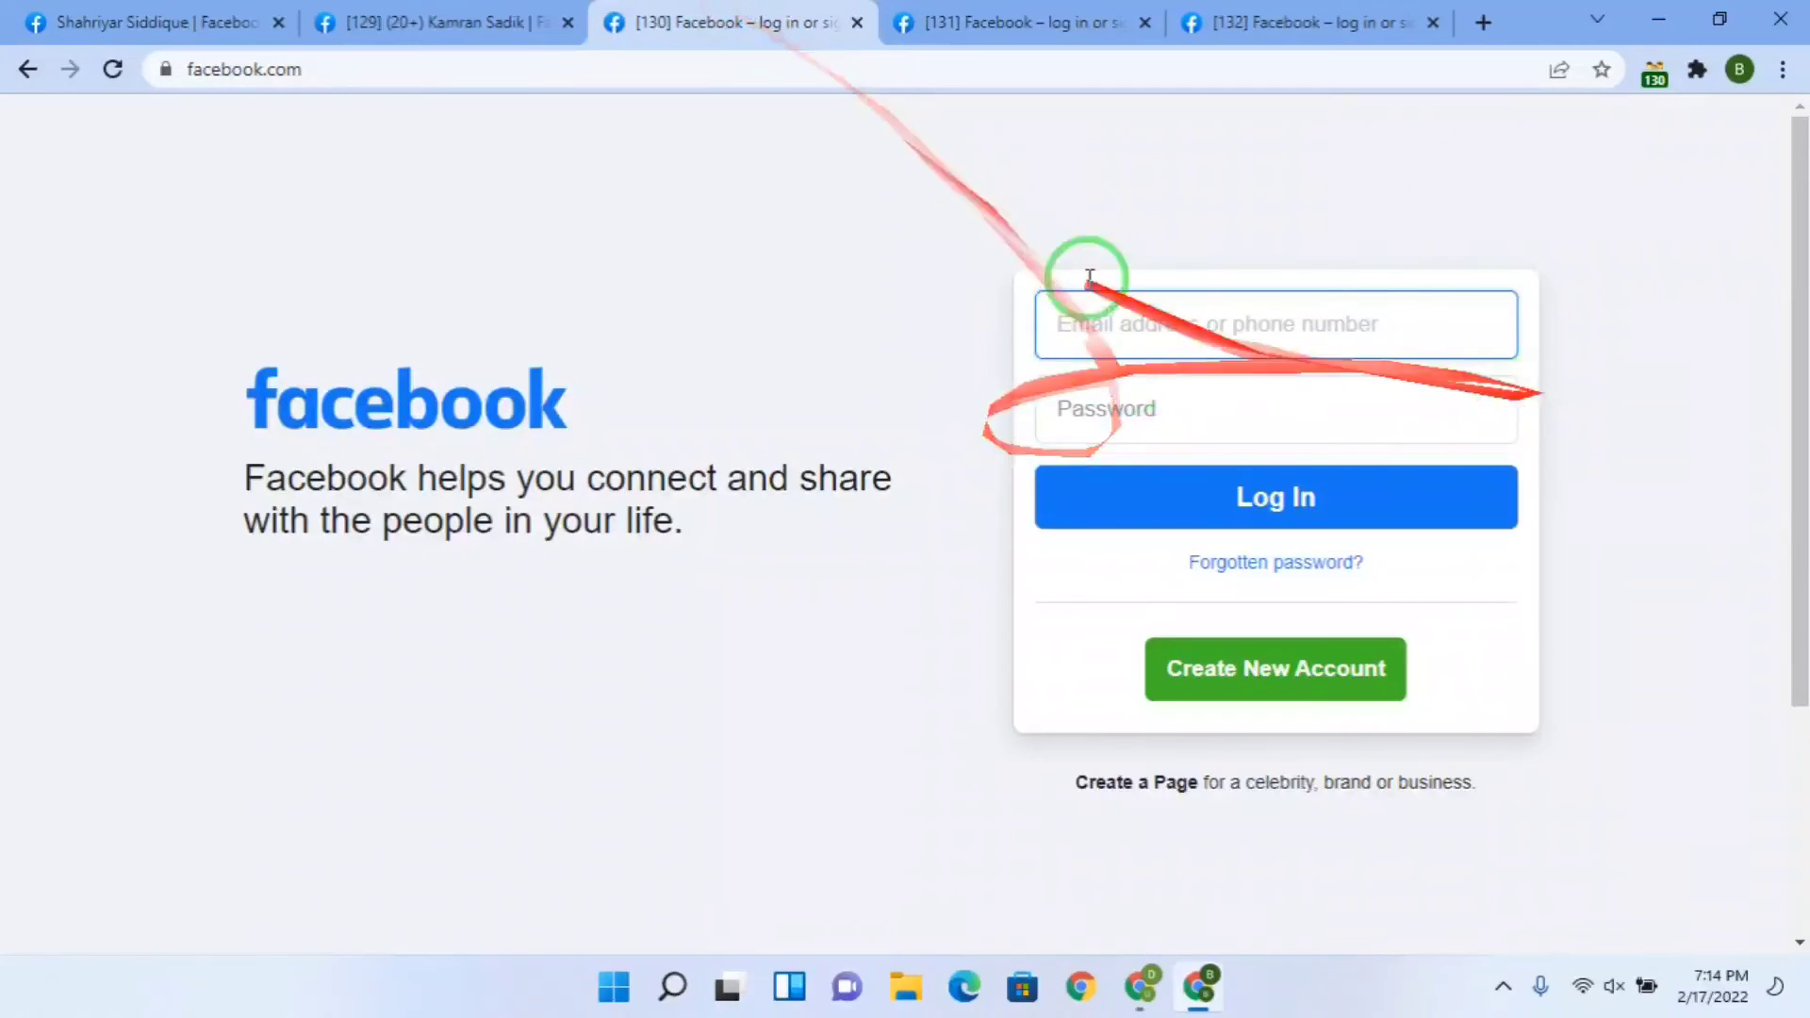
left_click(1018, 19)
left_click(1311, 14)
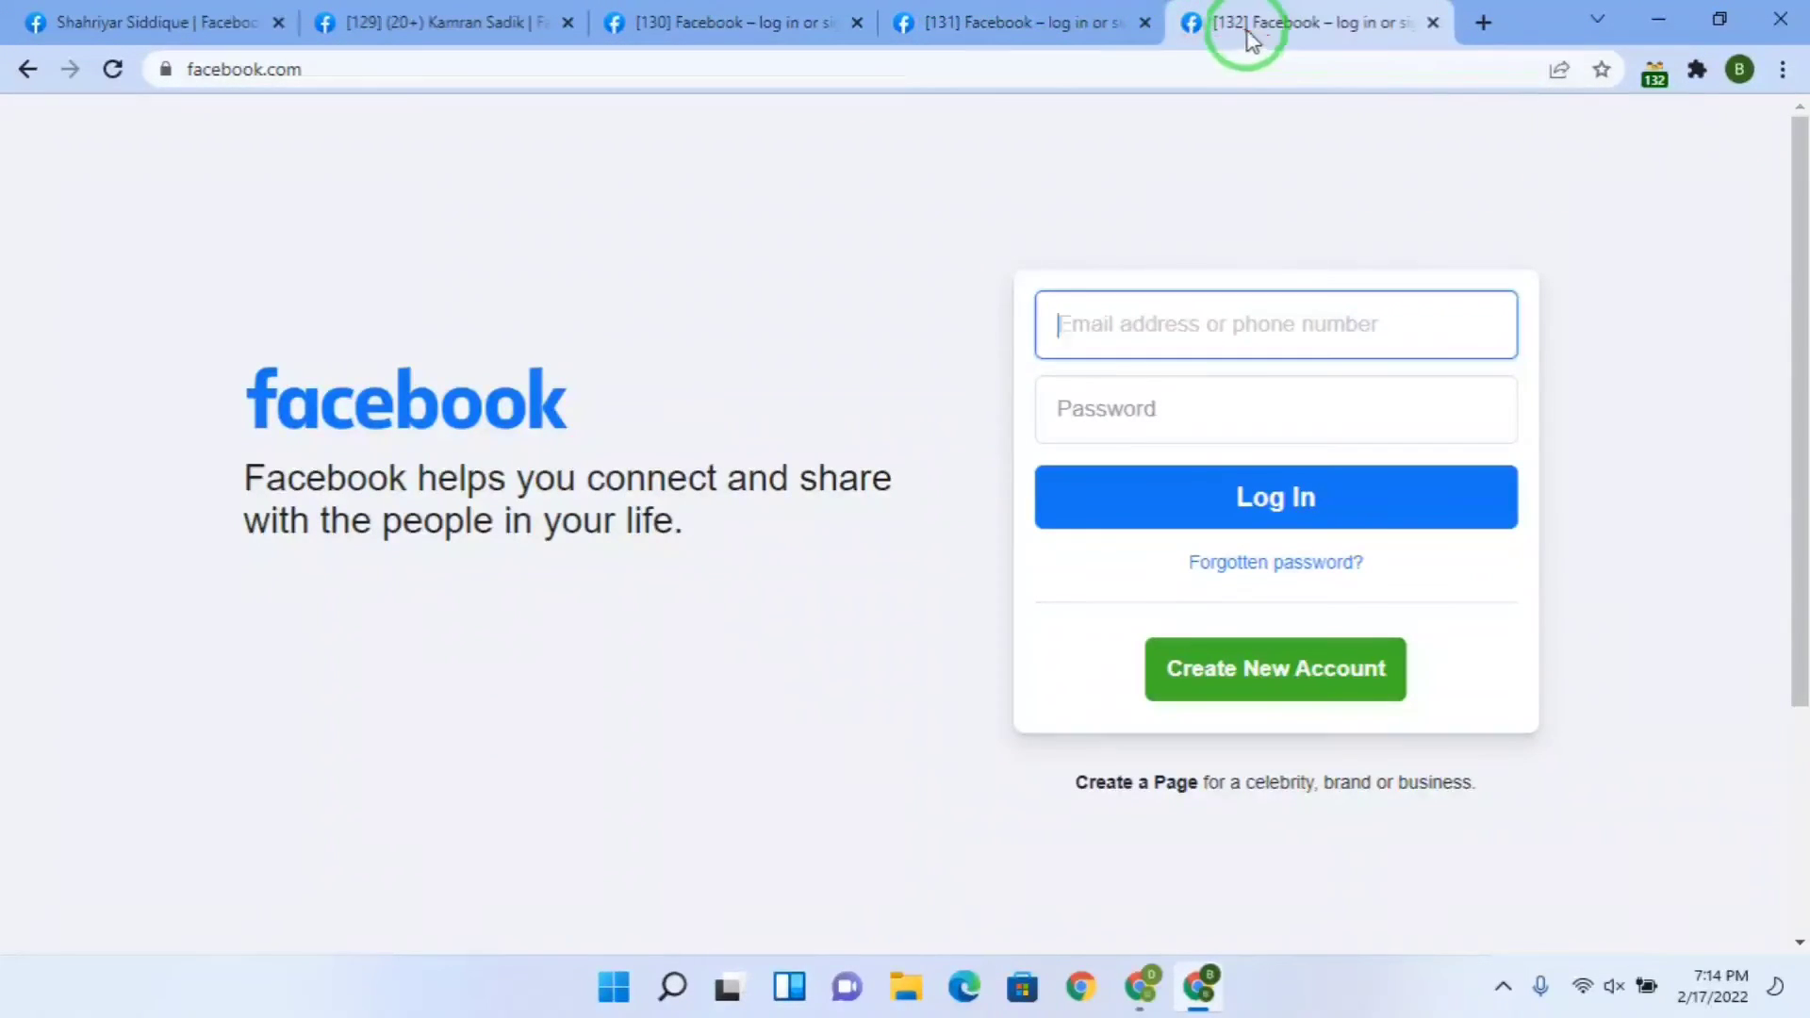
left_click(433, 21)
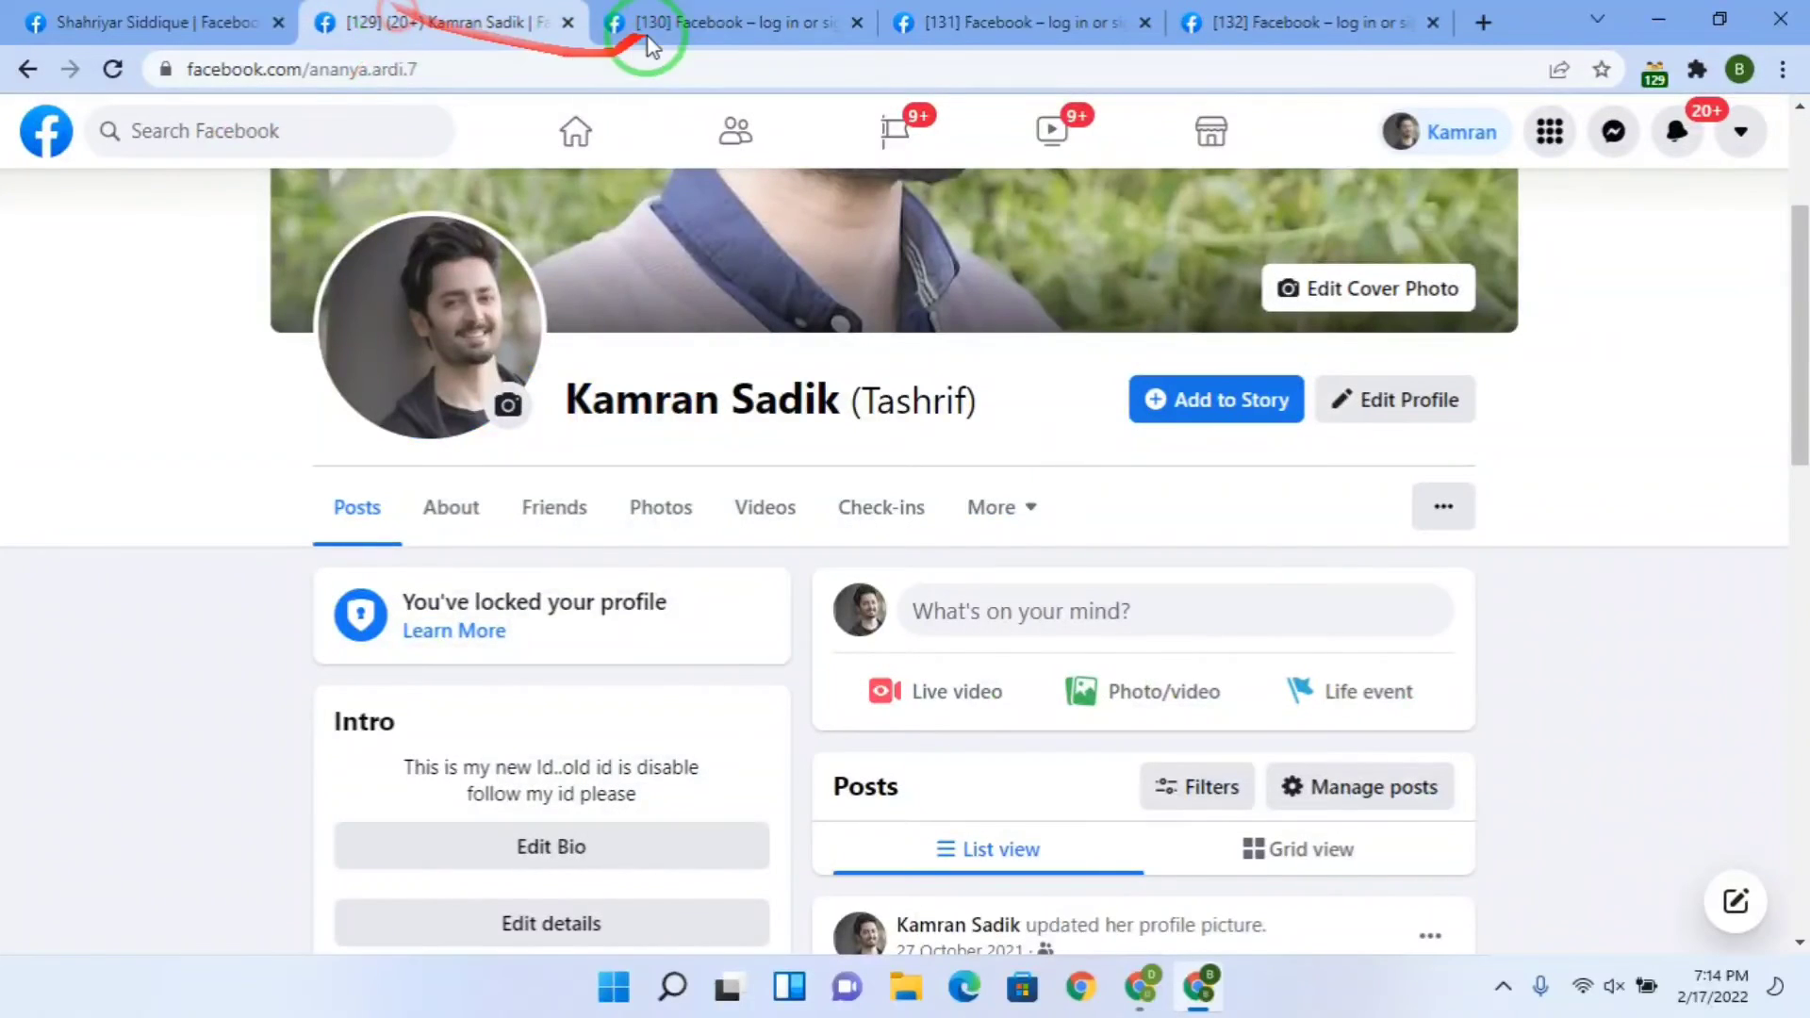
left_click(705, 10)
left_click(1063, 11)
left_click(1213, 19)
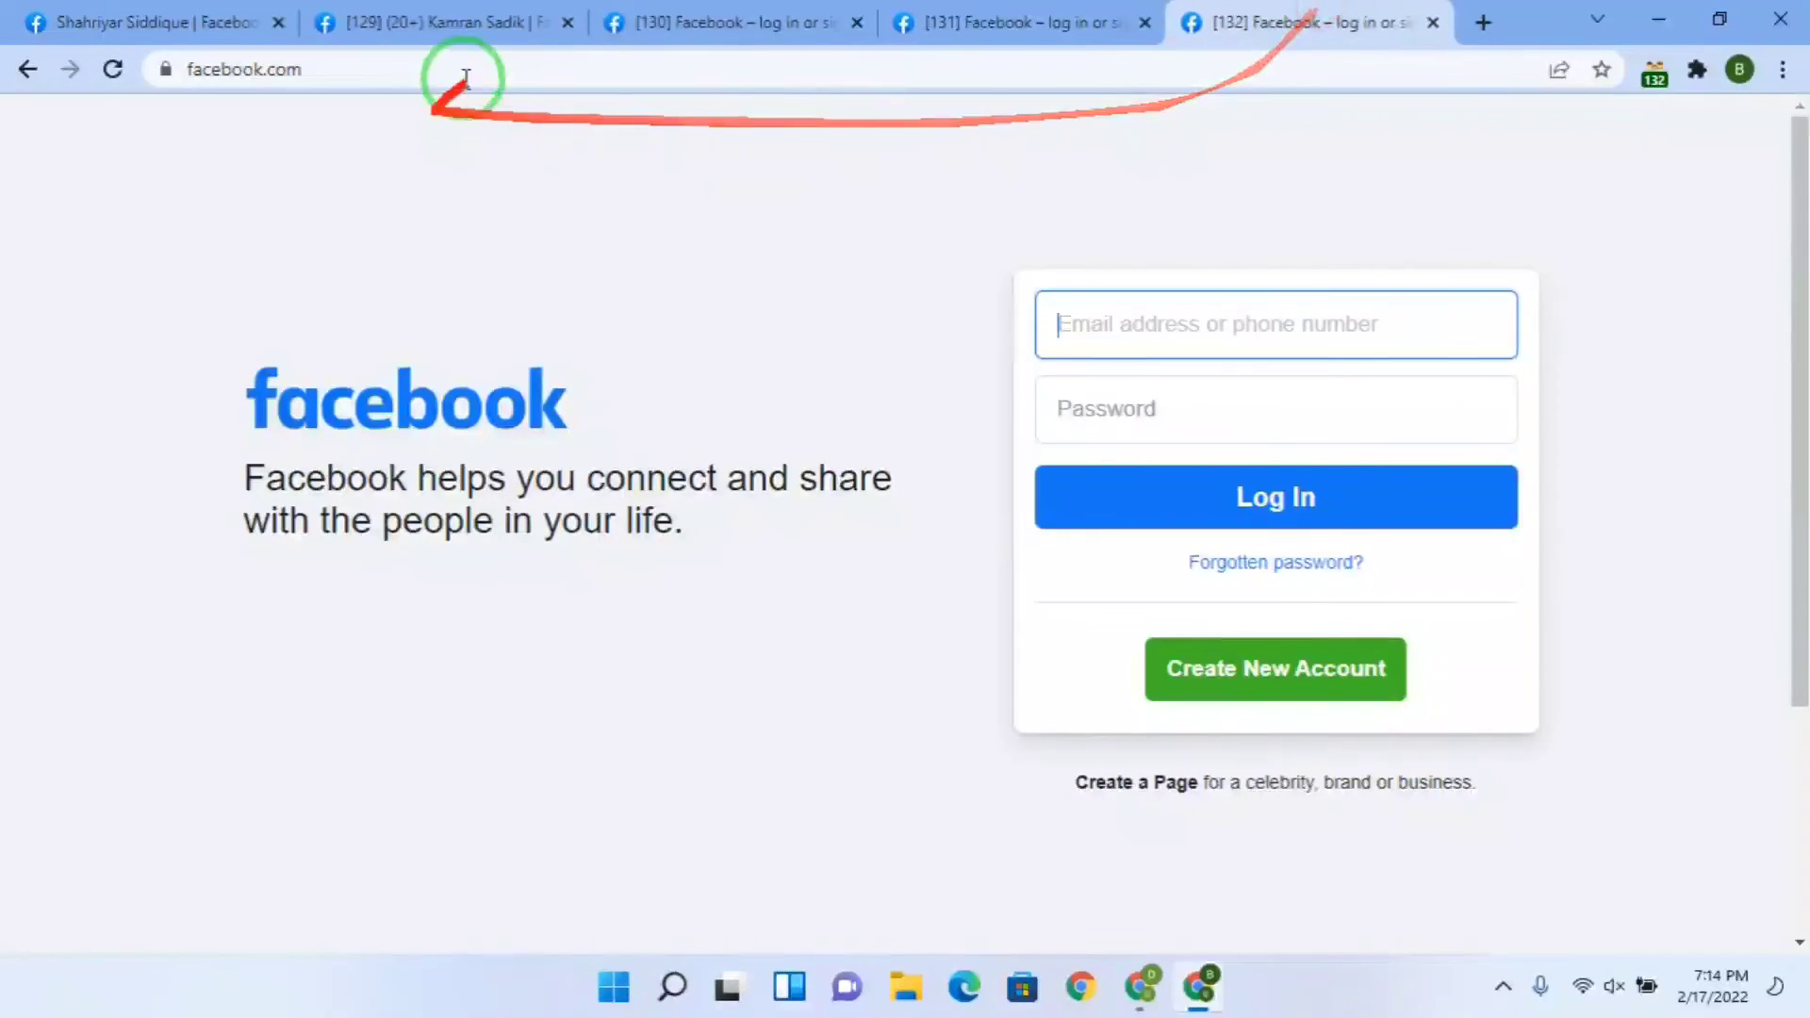
left_click(660, 13)
left_click(113, 74)
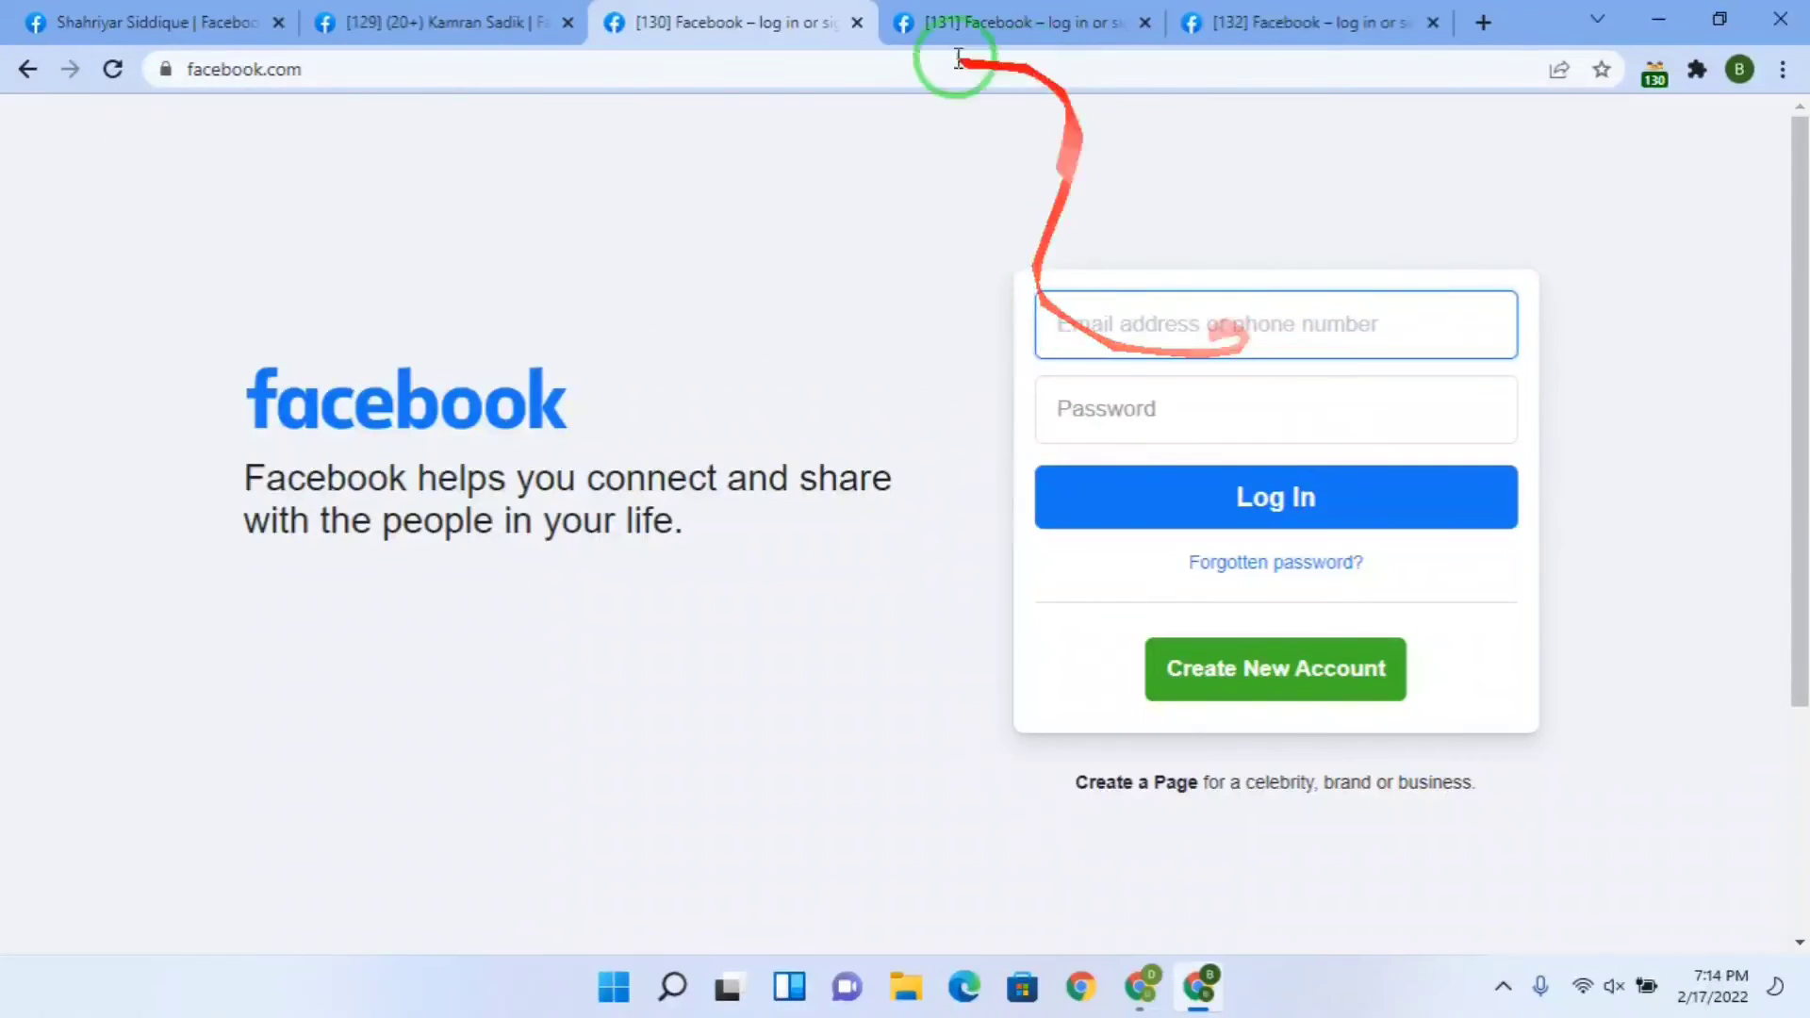
- Recheck the accounts in session tab 129 and the regular tab, reloading the regular tab, and return to session tab 130
left_click(429, 13)
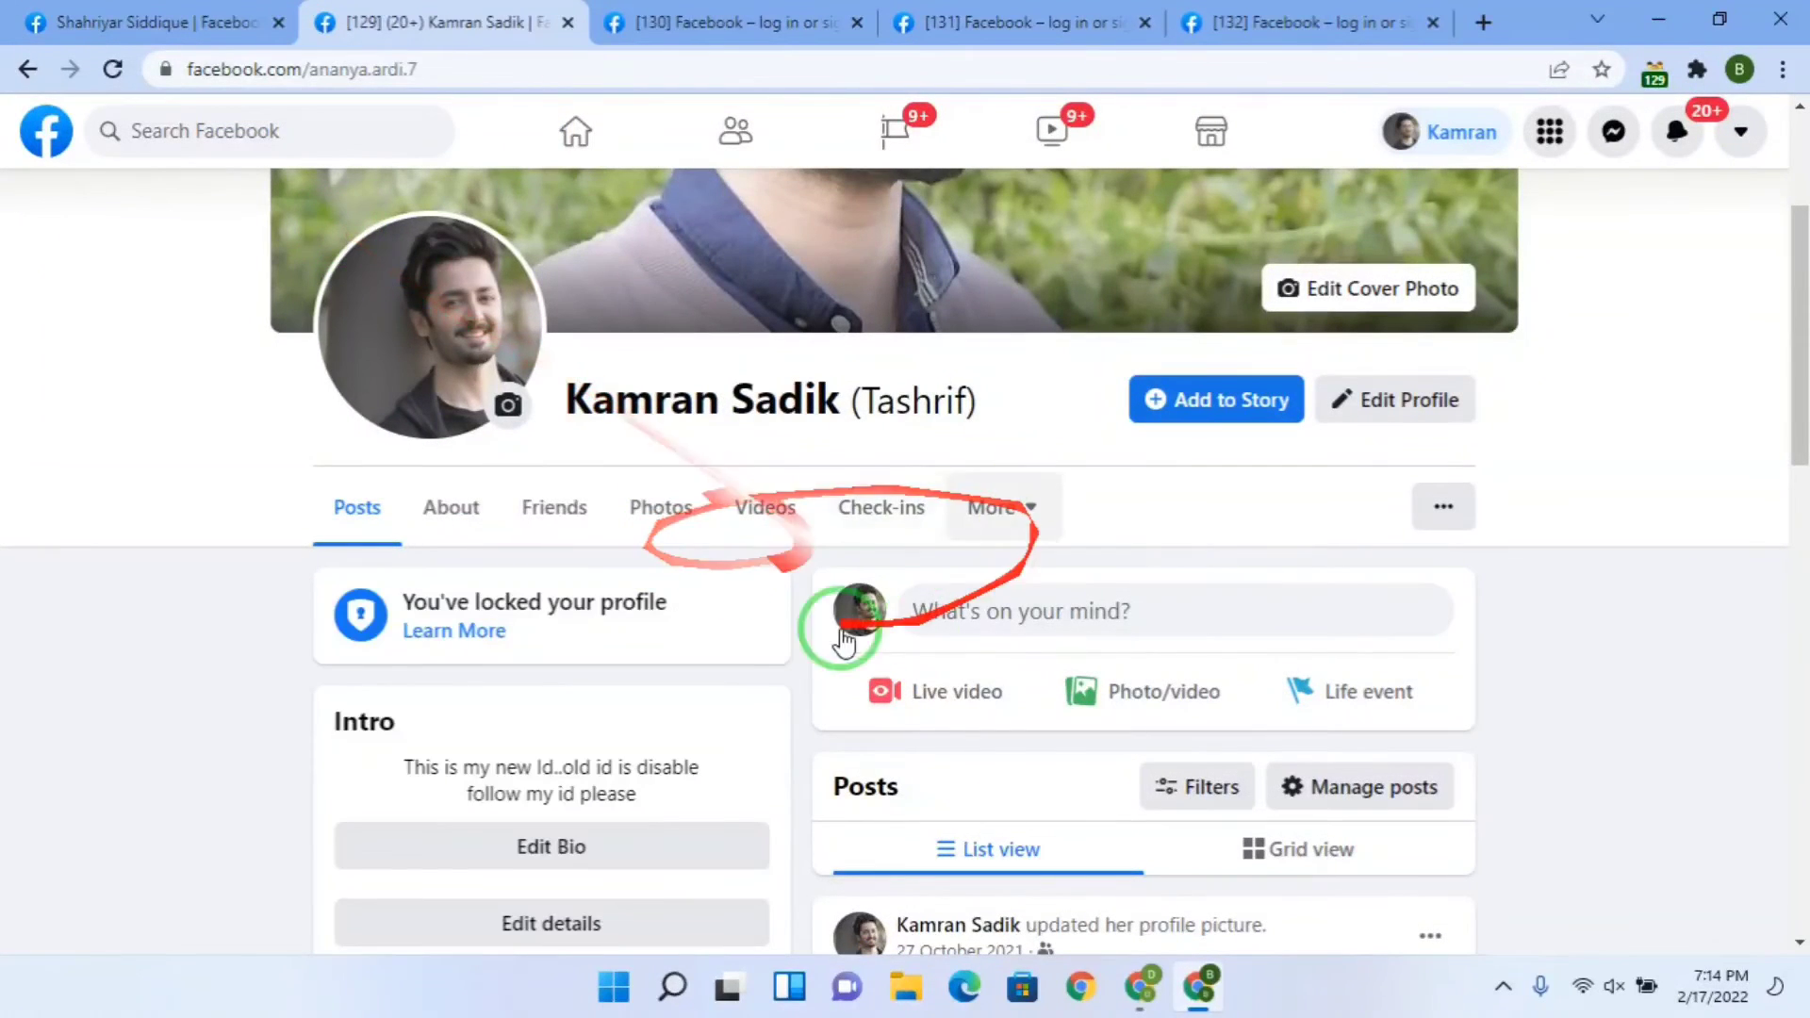
left_click(141, 21)
left_click(112, 68)
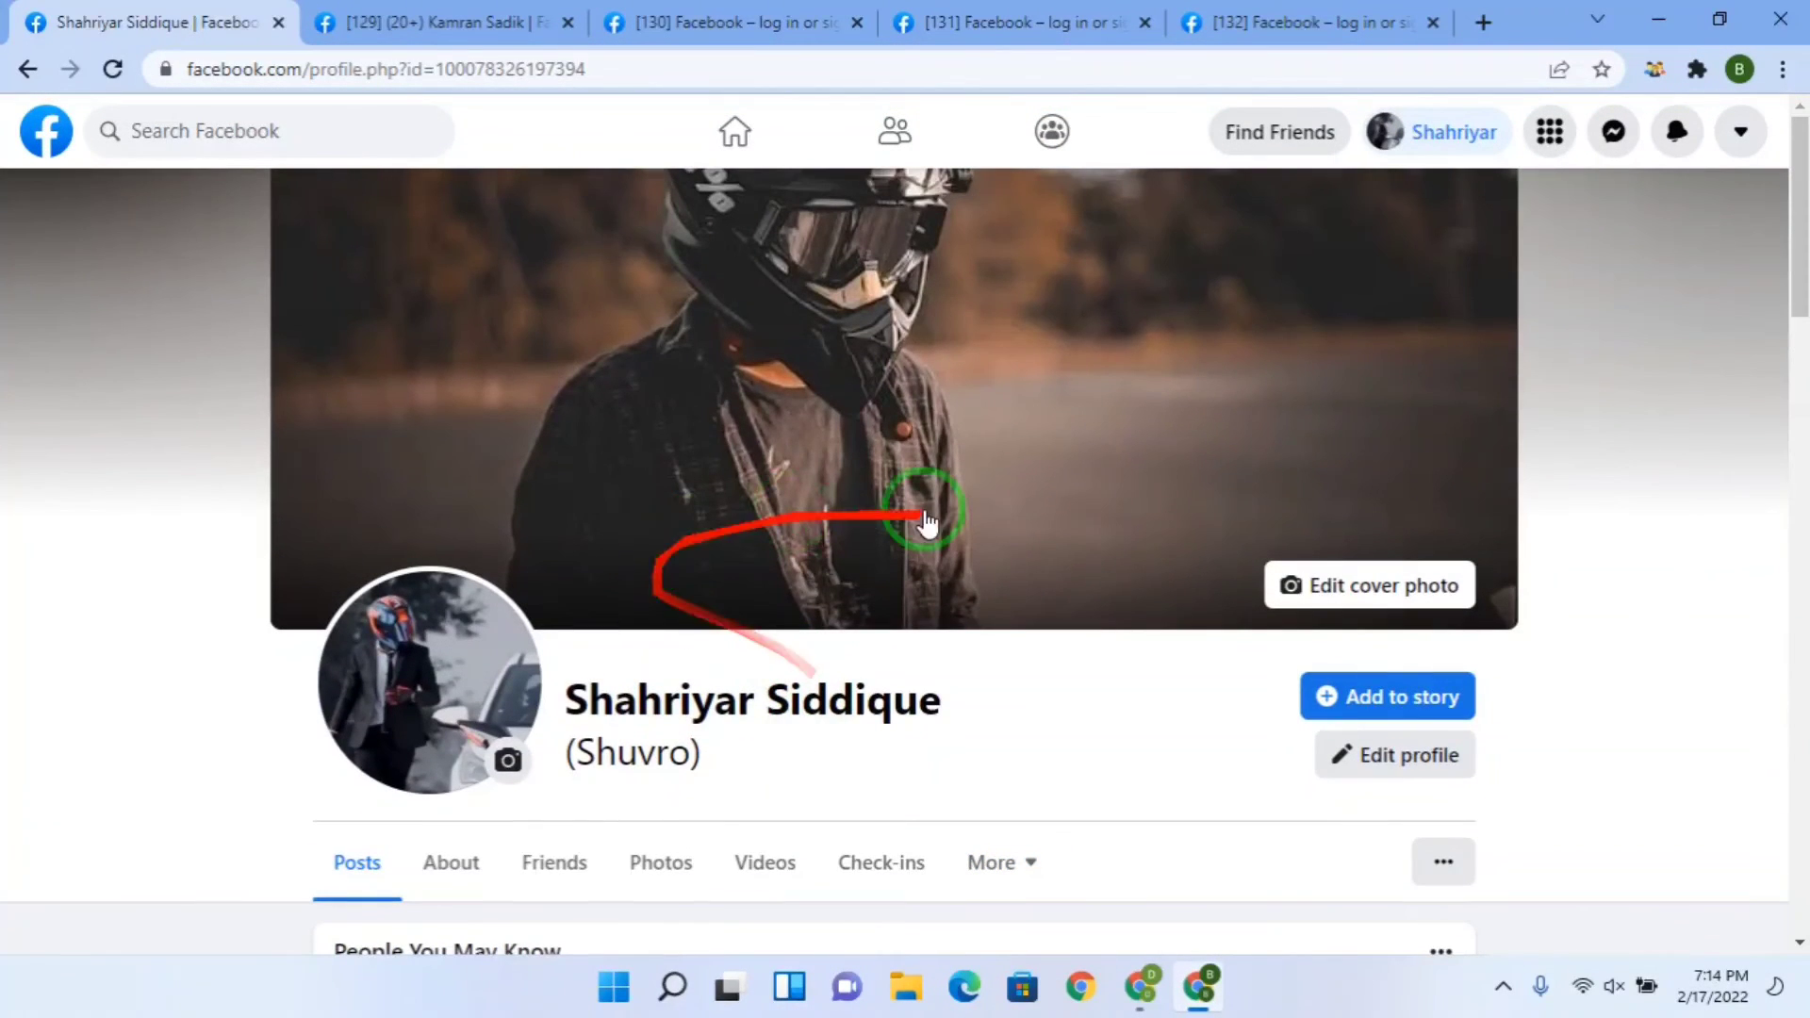
left_click(424, 17)
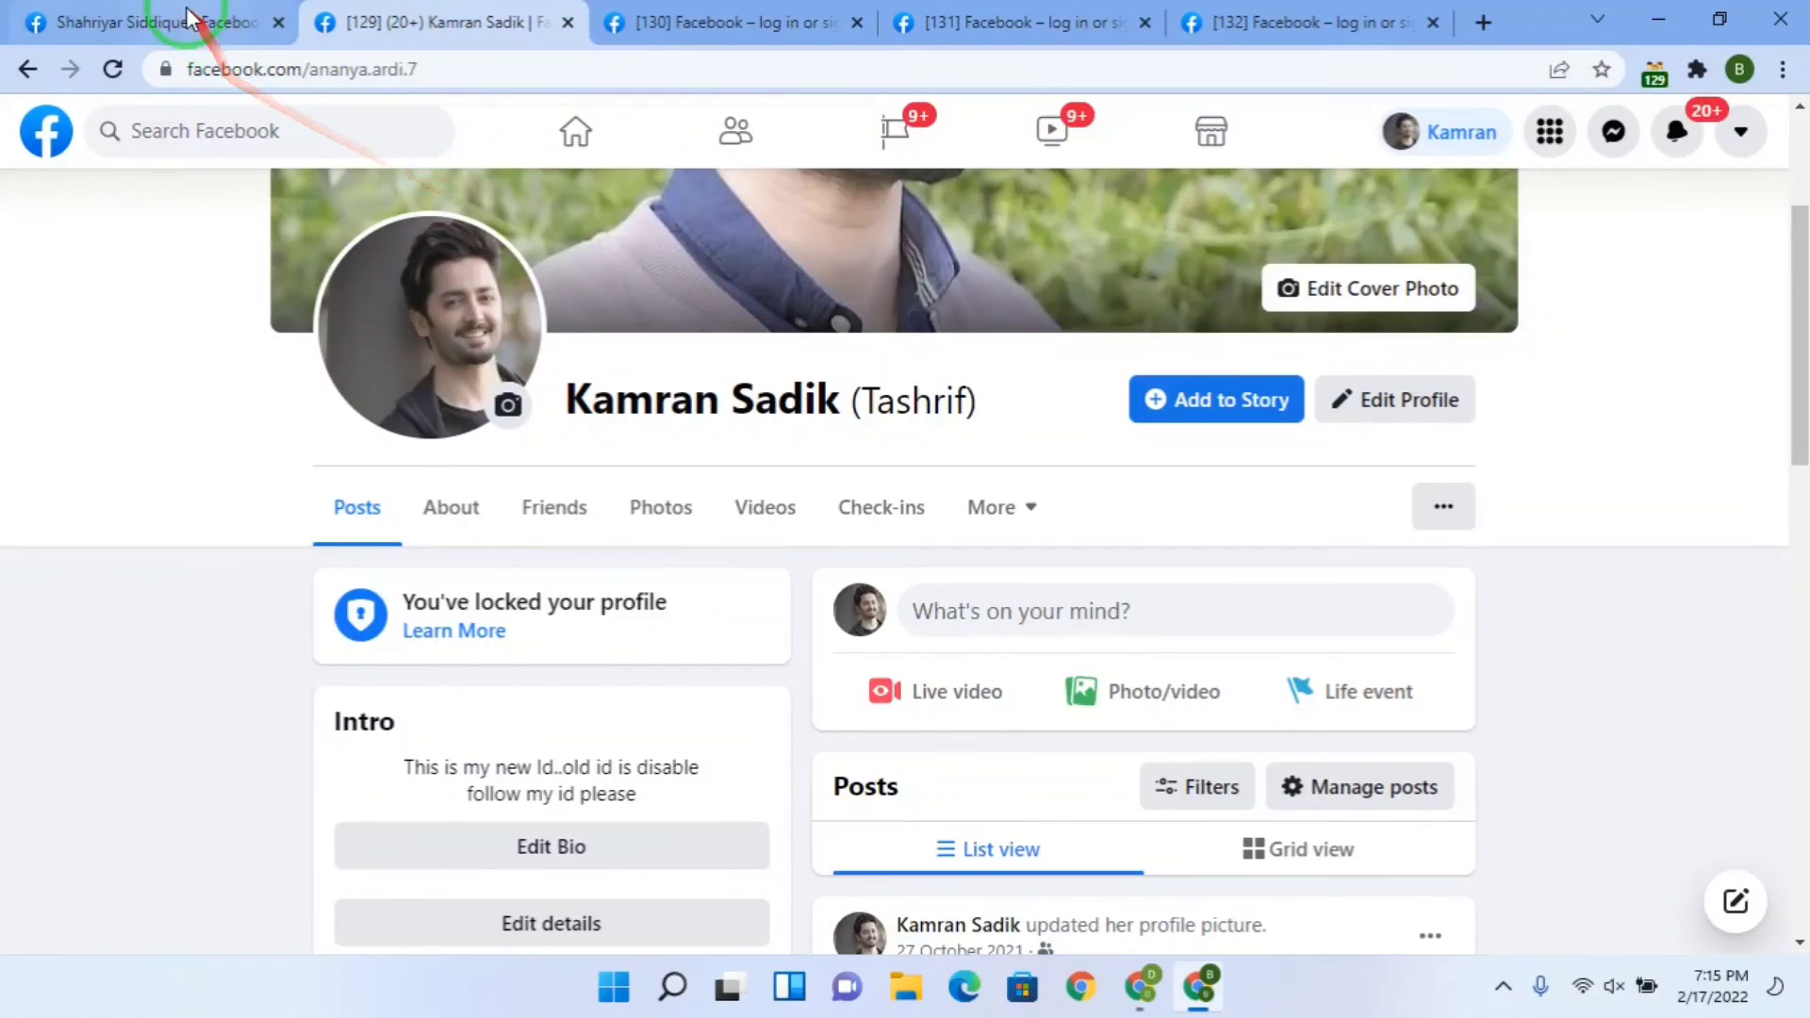
left_click(744, 17)
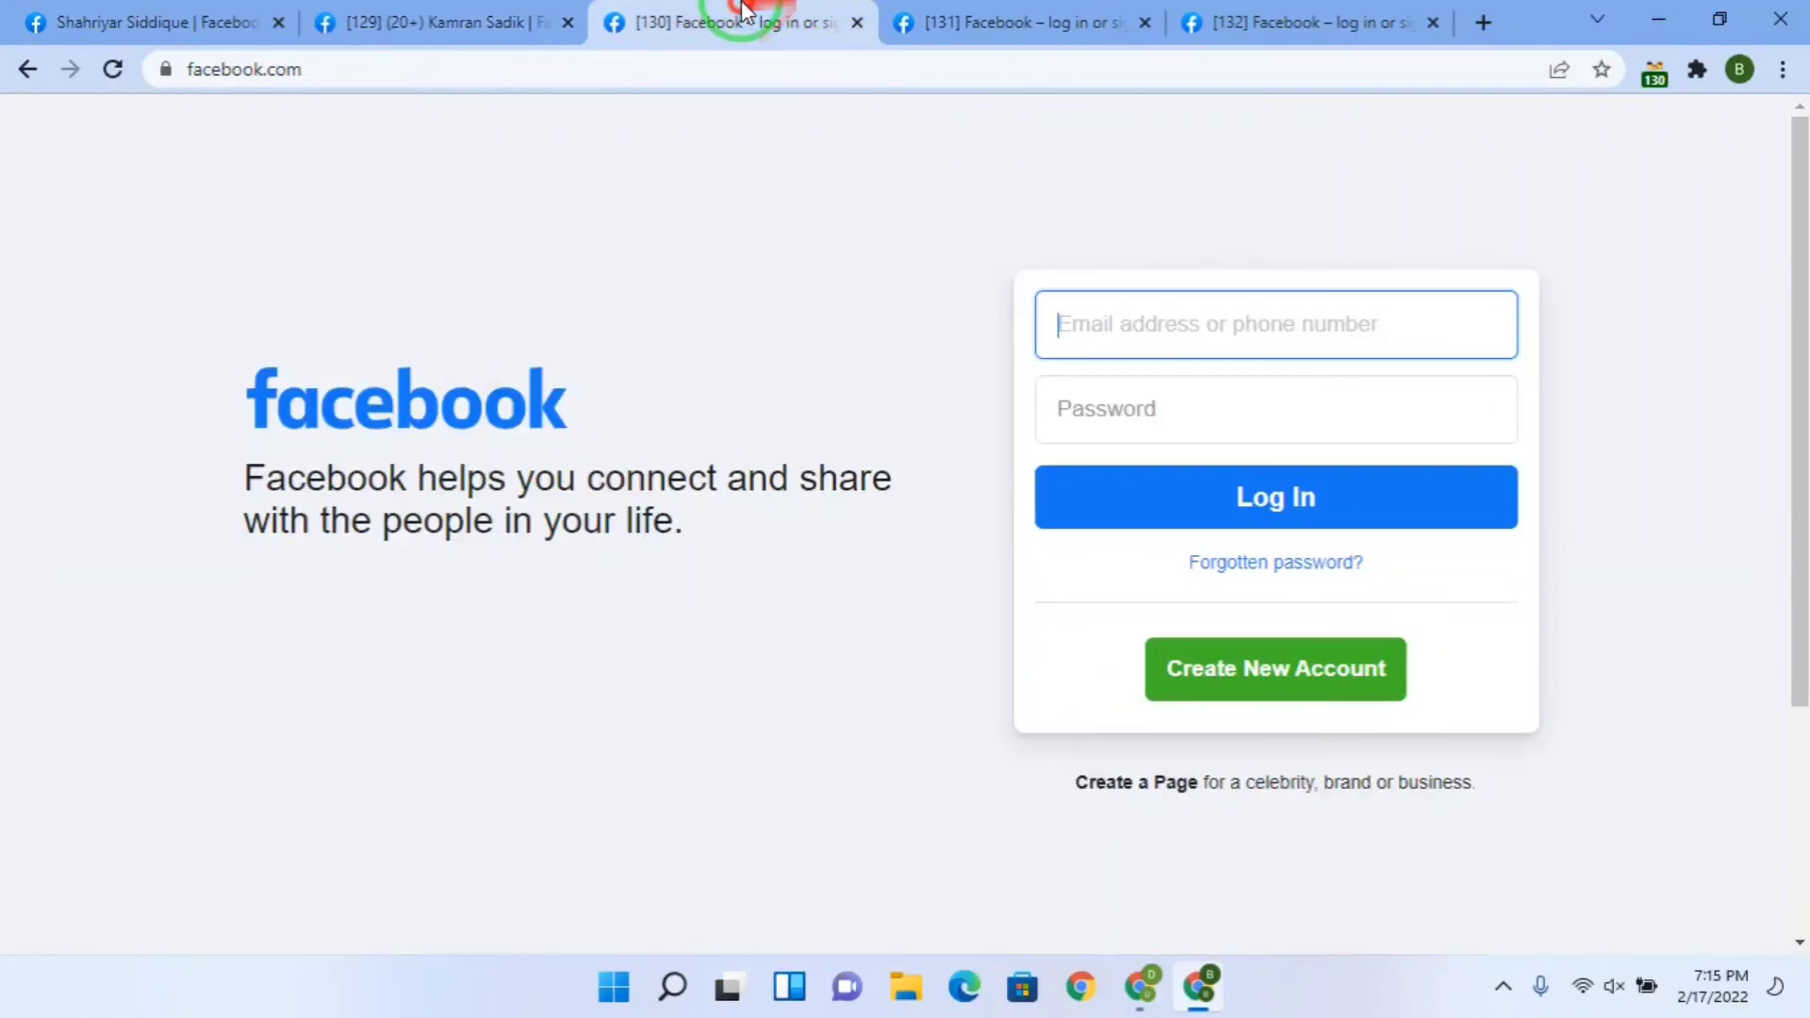
- Reload the Facebook page in session tab 130 and check the login pages in session tabs 131 and 132
left_click(112, 69)
left_click(997, 11)
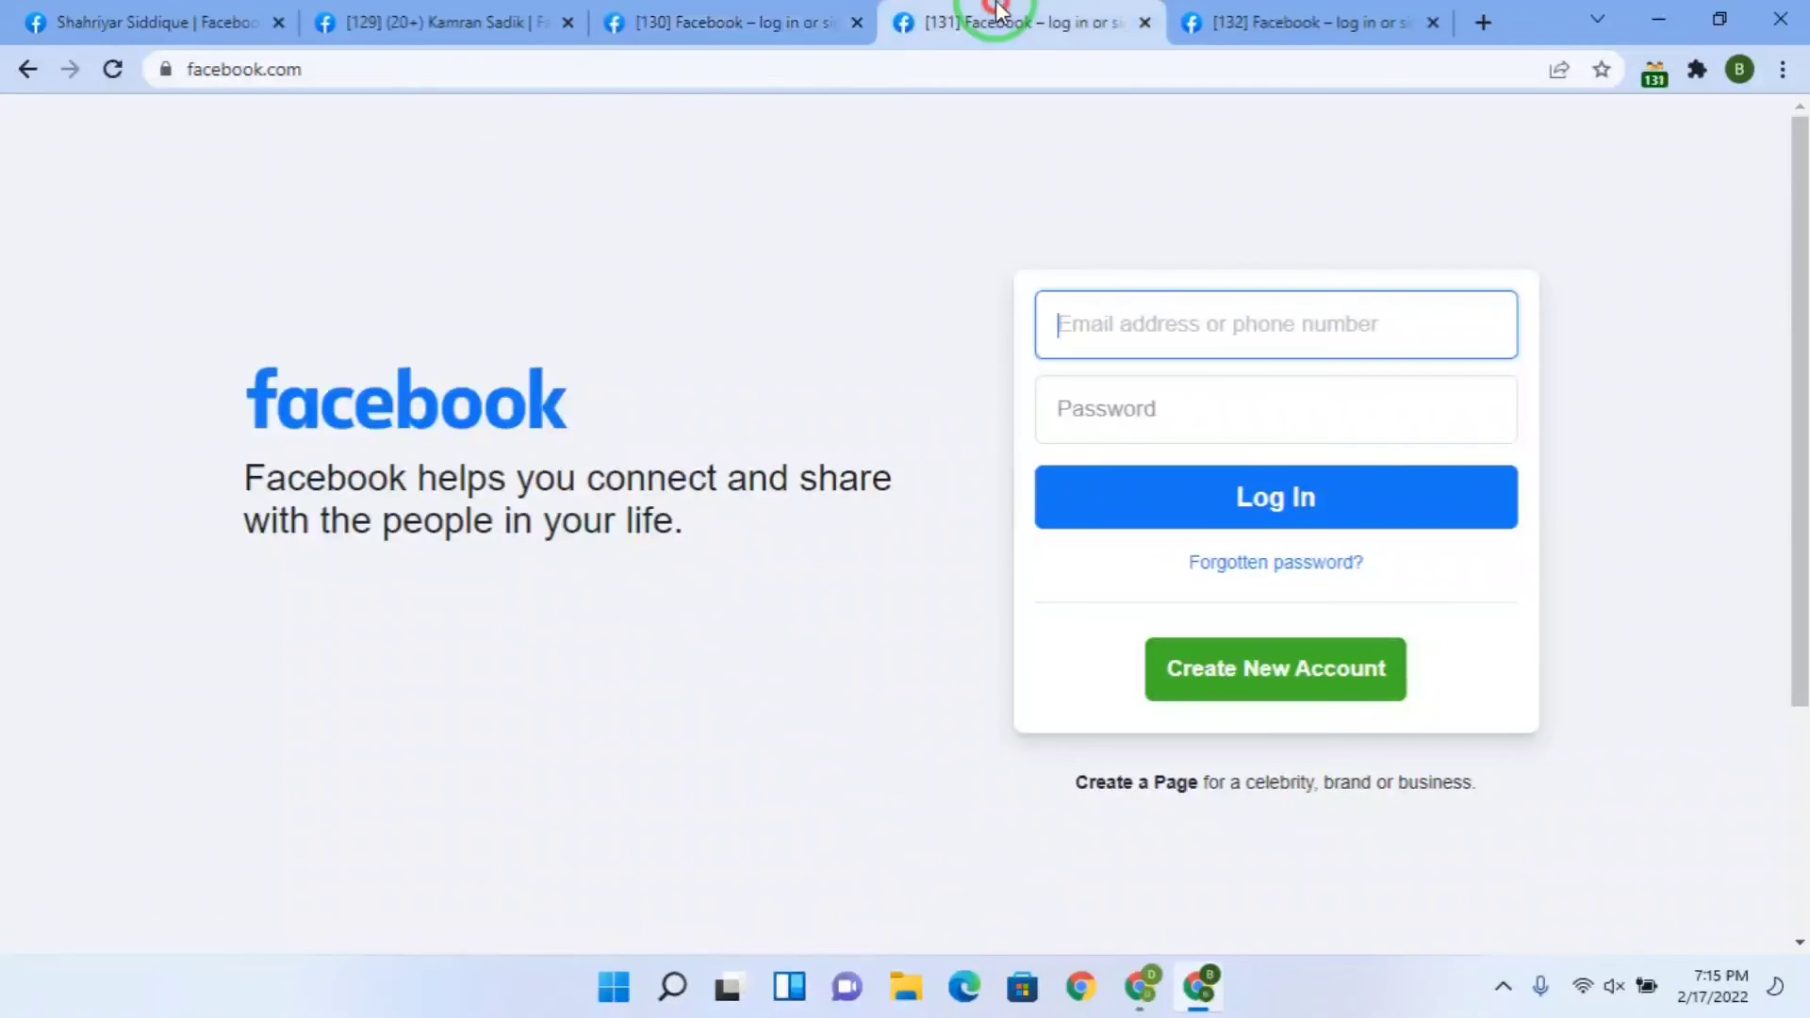
left_click(1290, 13)
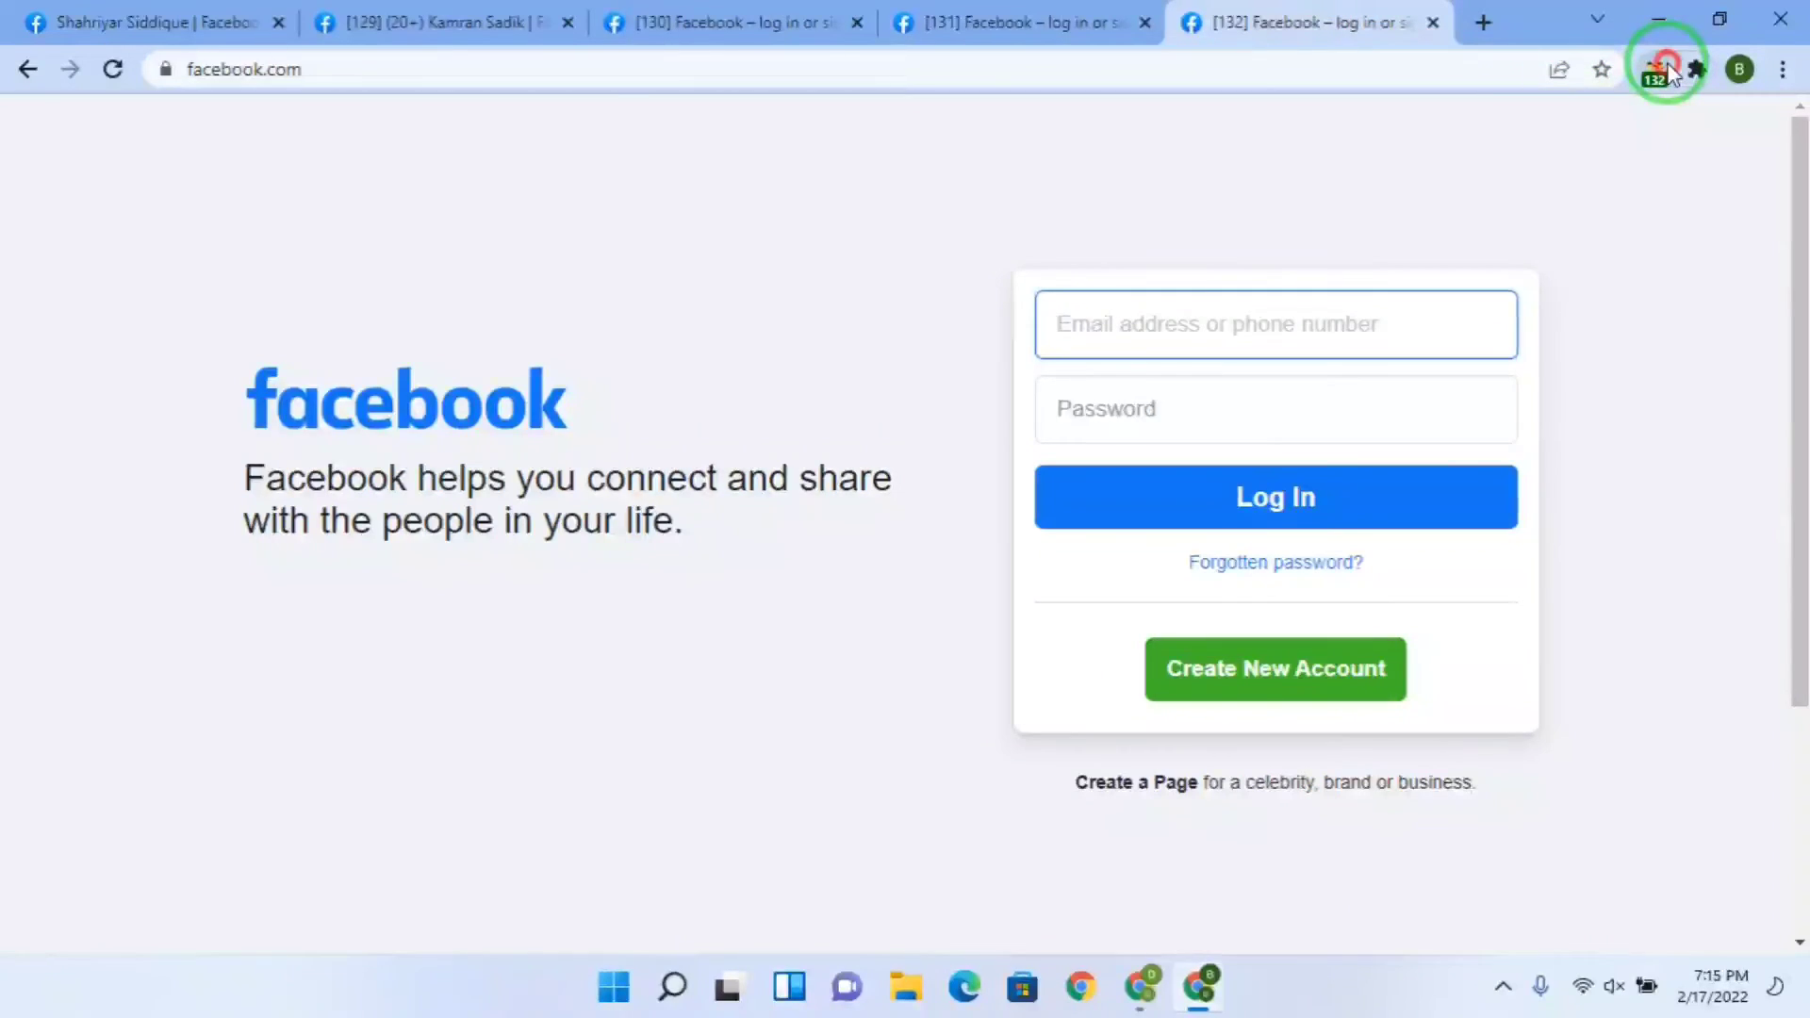
- Open eight more independent session tabs with the MultiLogin extension
key("ctrl+t")
key("ctrl+t")
key("ctrl+t")
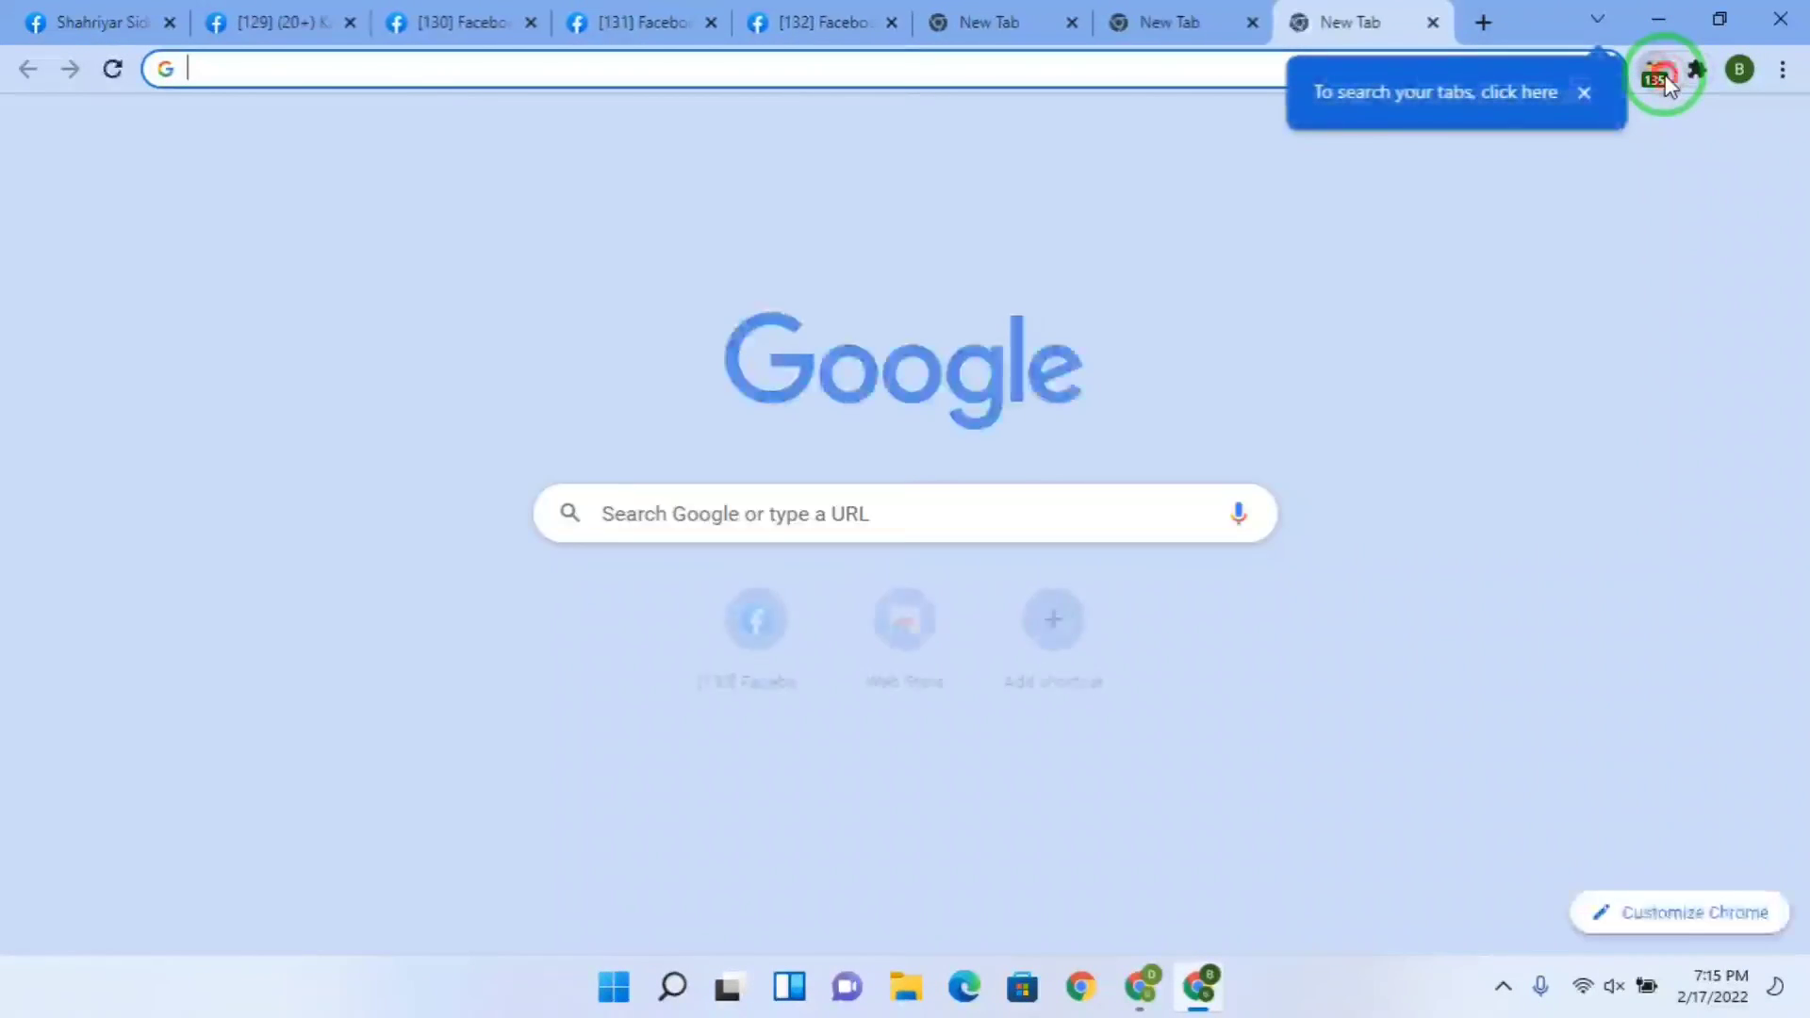
key("ctrl+t")
key("ctrl+t")
key("ctrl+t")
key("ctrl+t")
key("ctrl+t")
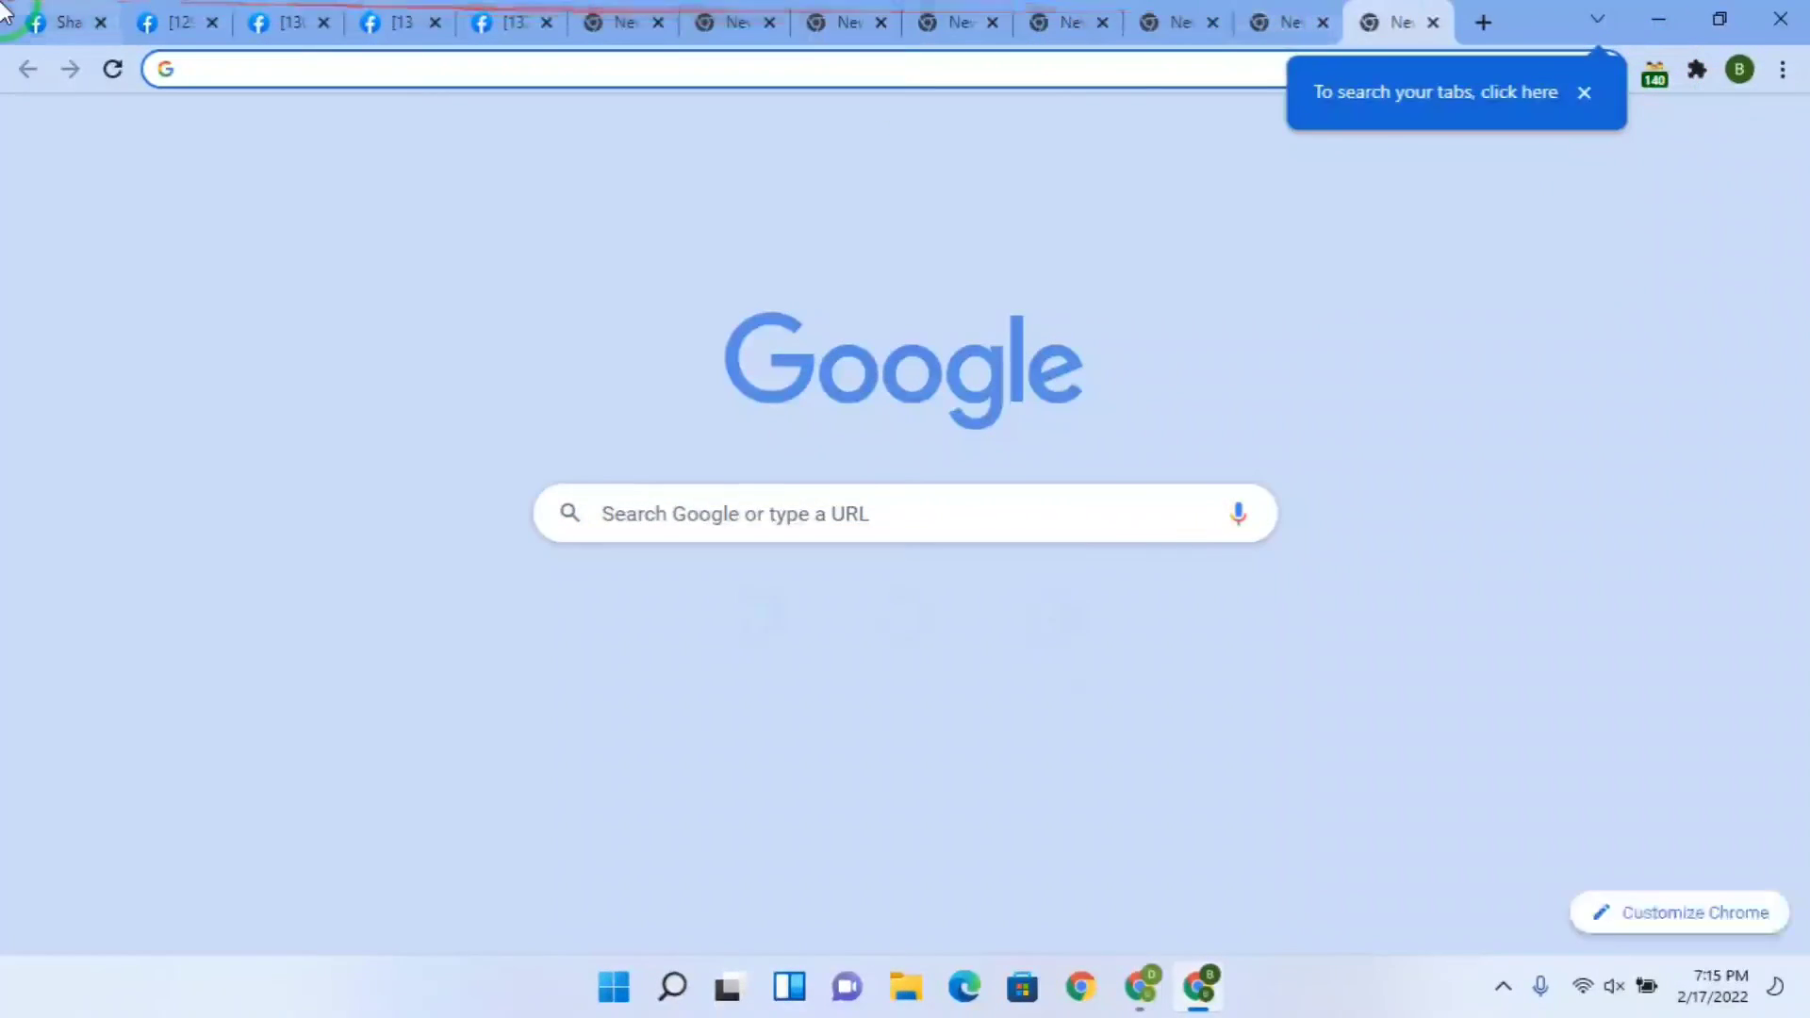
- Review the Facebook pages in session tabs 129 through 132 and return to the first account's profile in the regular tab
left_click(5, 11)
left_click(169, 11)
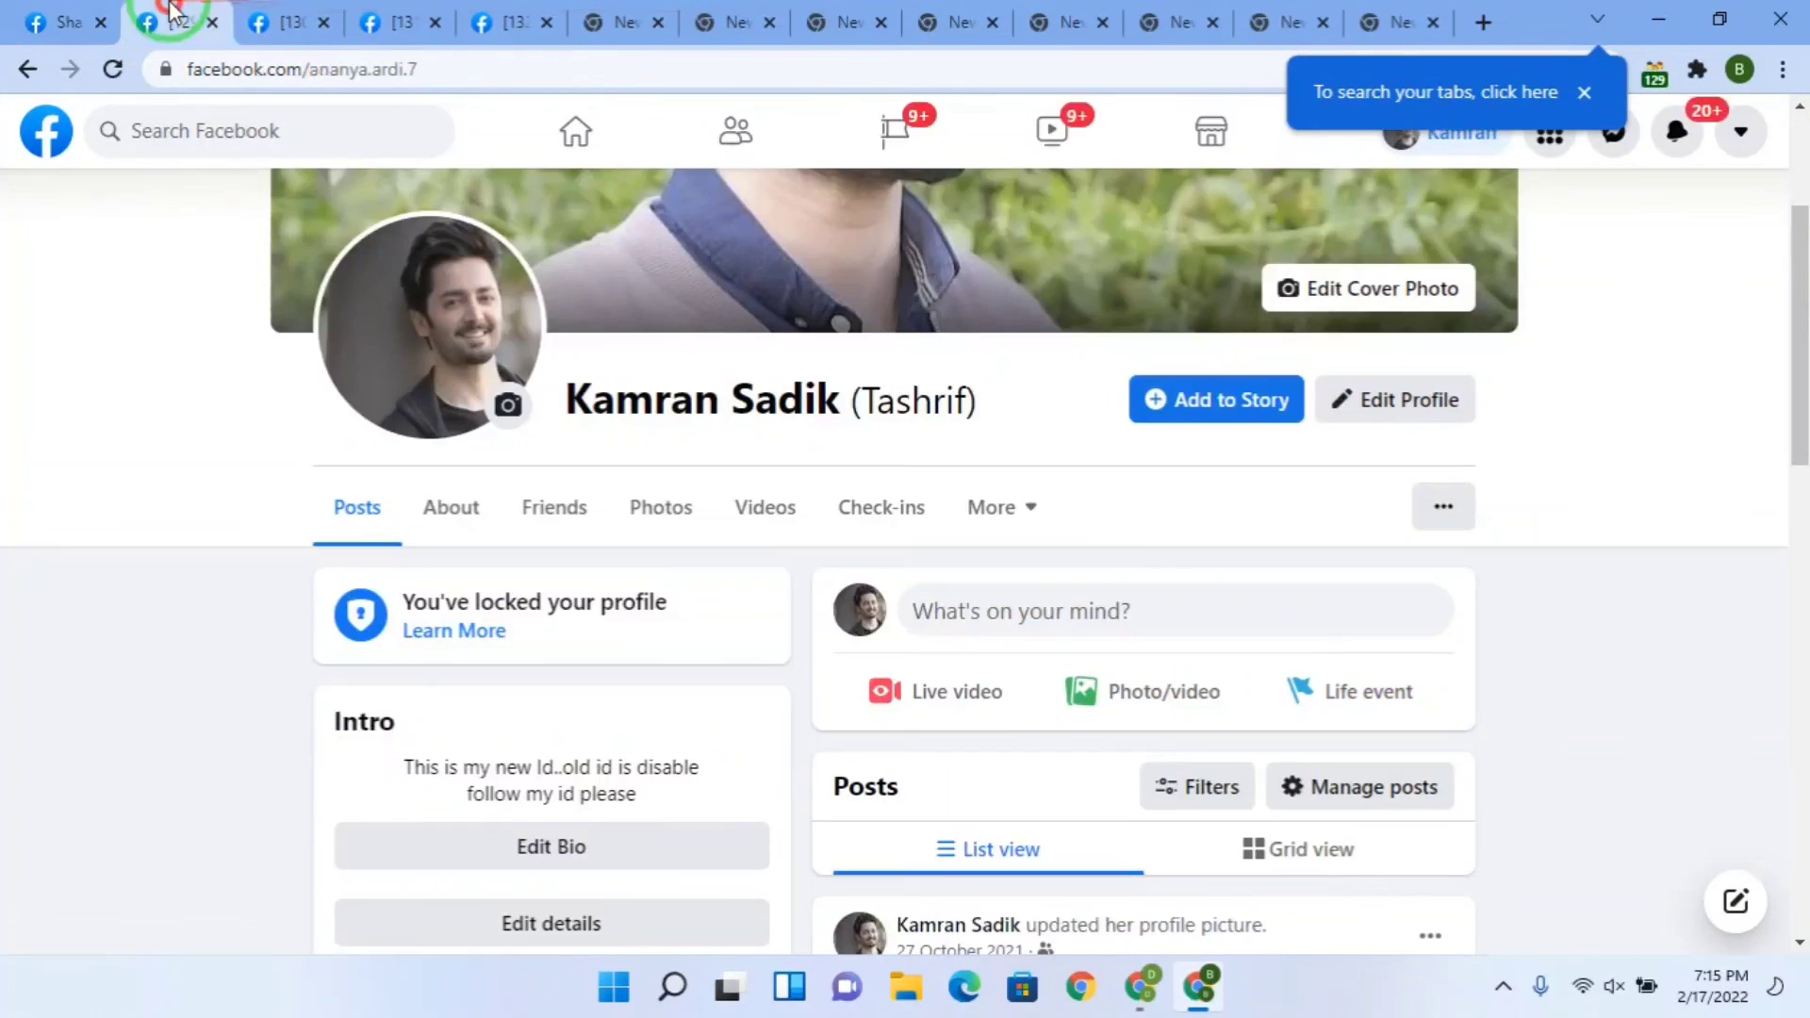
left_click(294, 17)
left_click(392, 21)
left_click(481, 23)
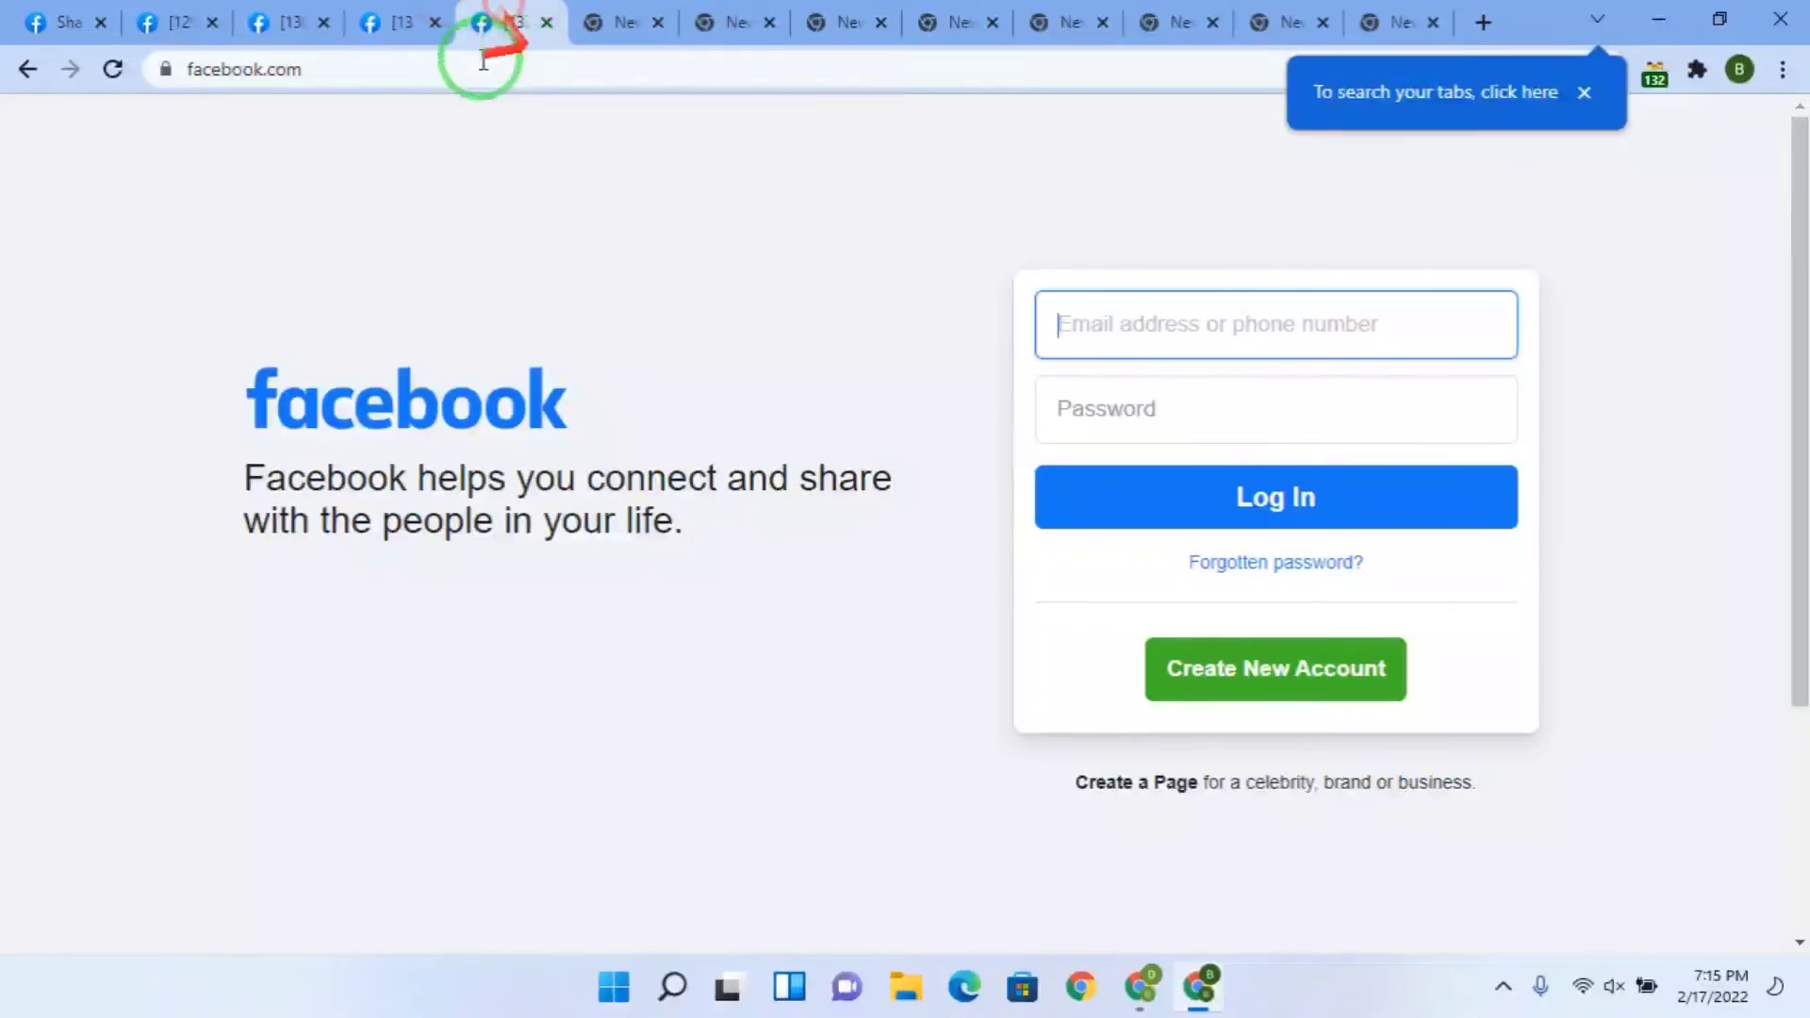
left_click(154, 23)
left_click(66, 21)
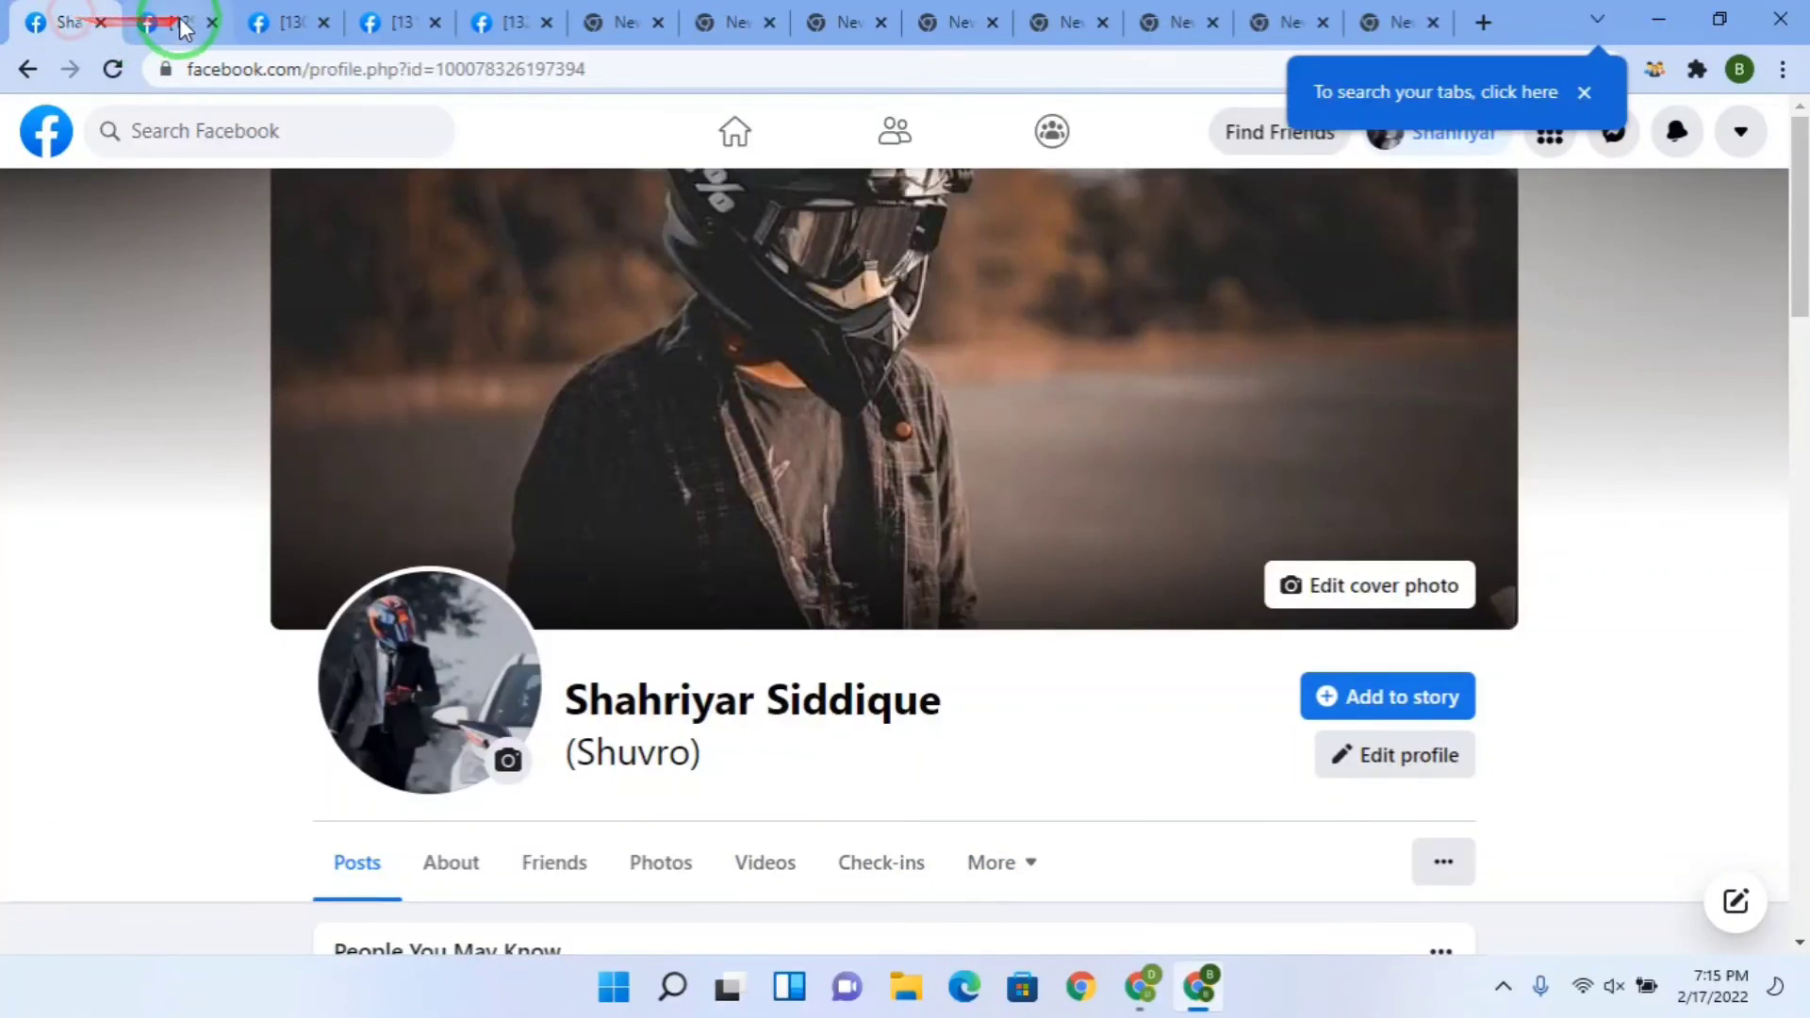
- Compare the second account's profile in session tab 129 with the first account's profile in the regular tab, alternating between them
left_click(161, 22)
left_click(59, 23)
left_click(155, 22)
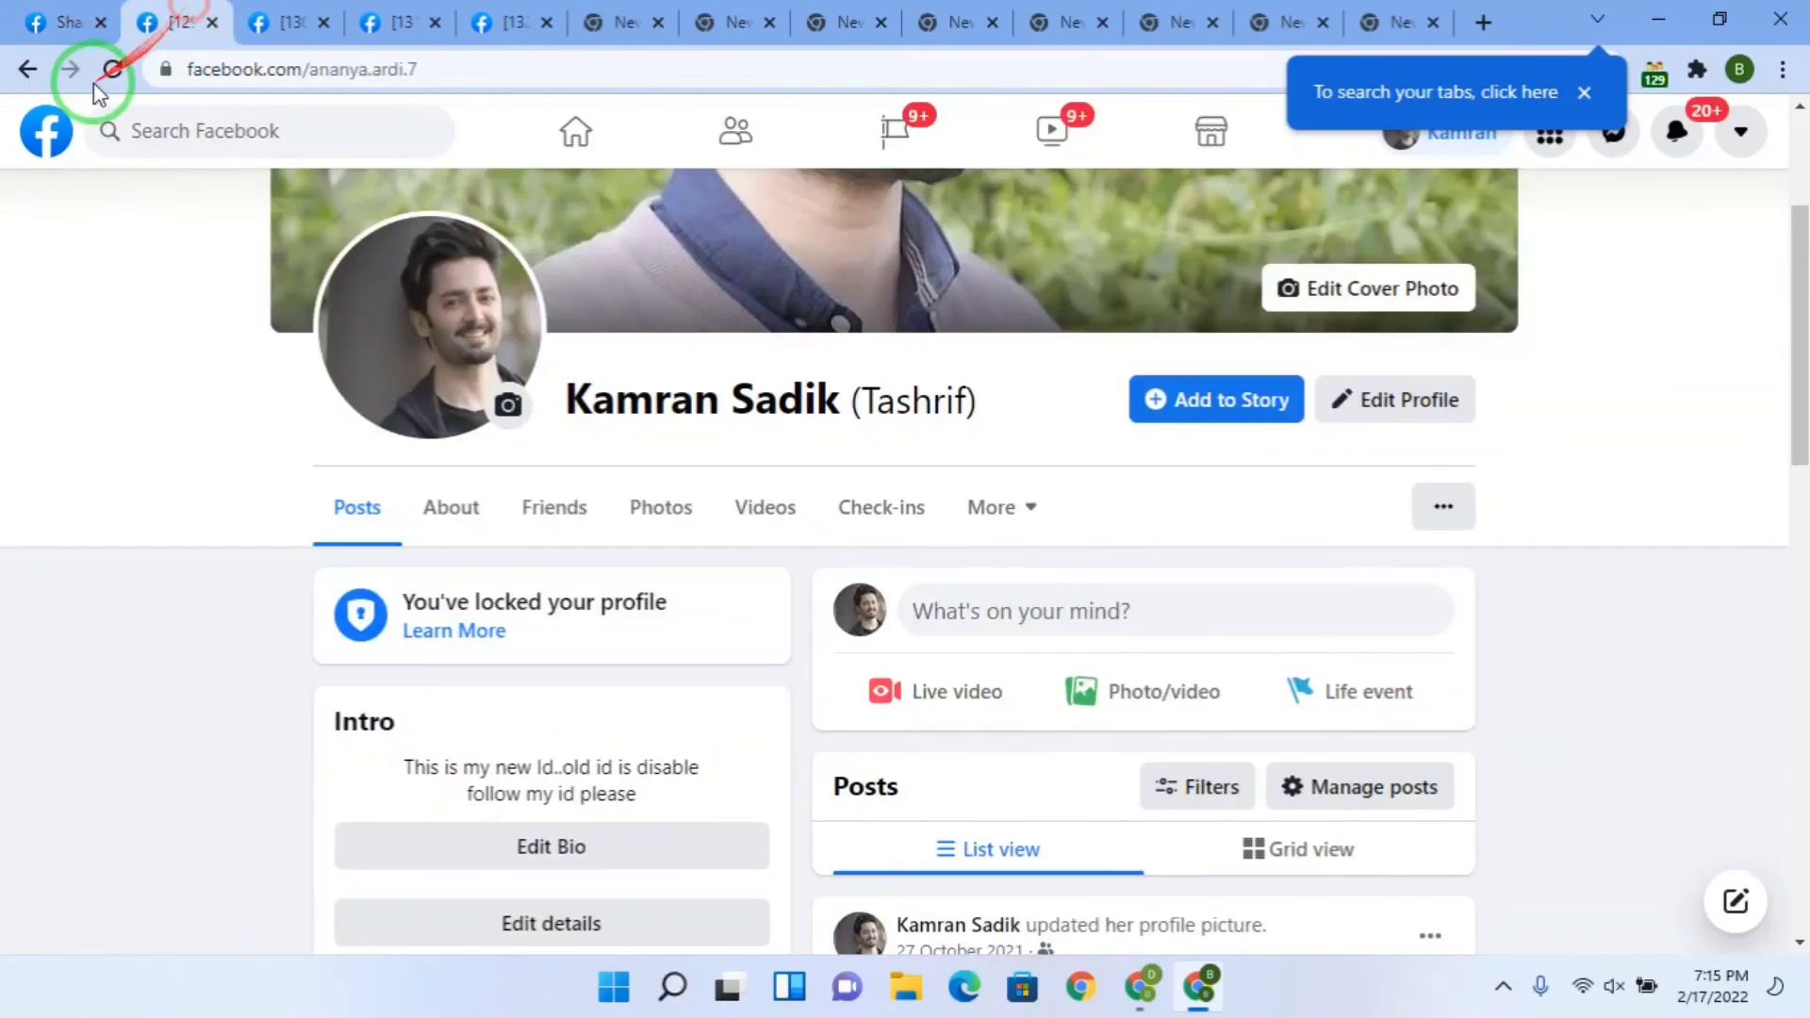
left_click(58, 23)
left_click(165, 30)
left_click(39, 27)
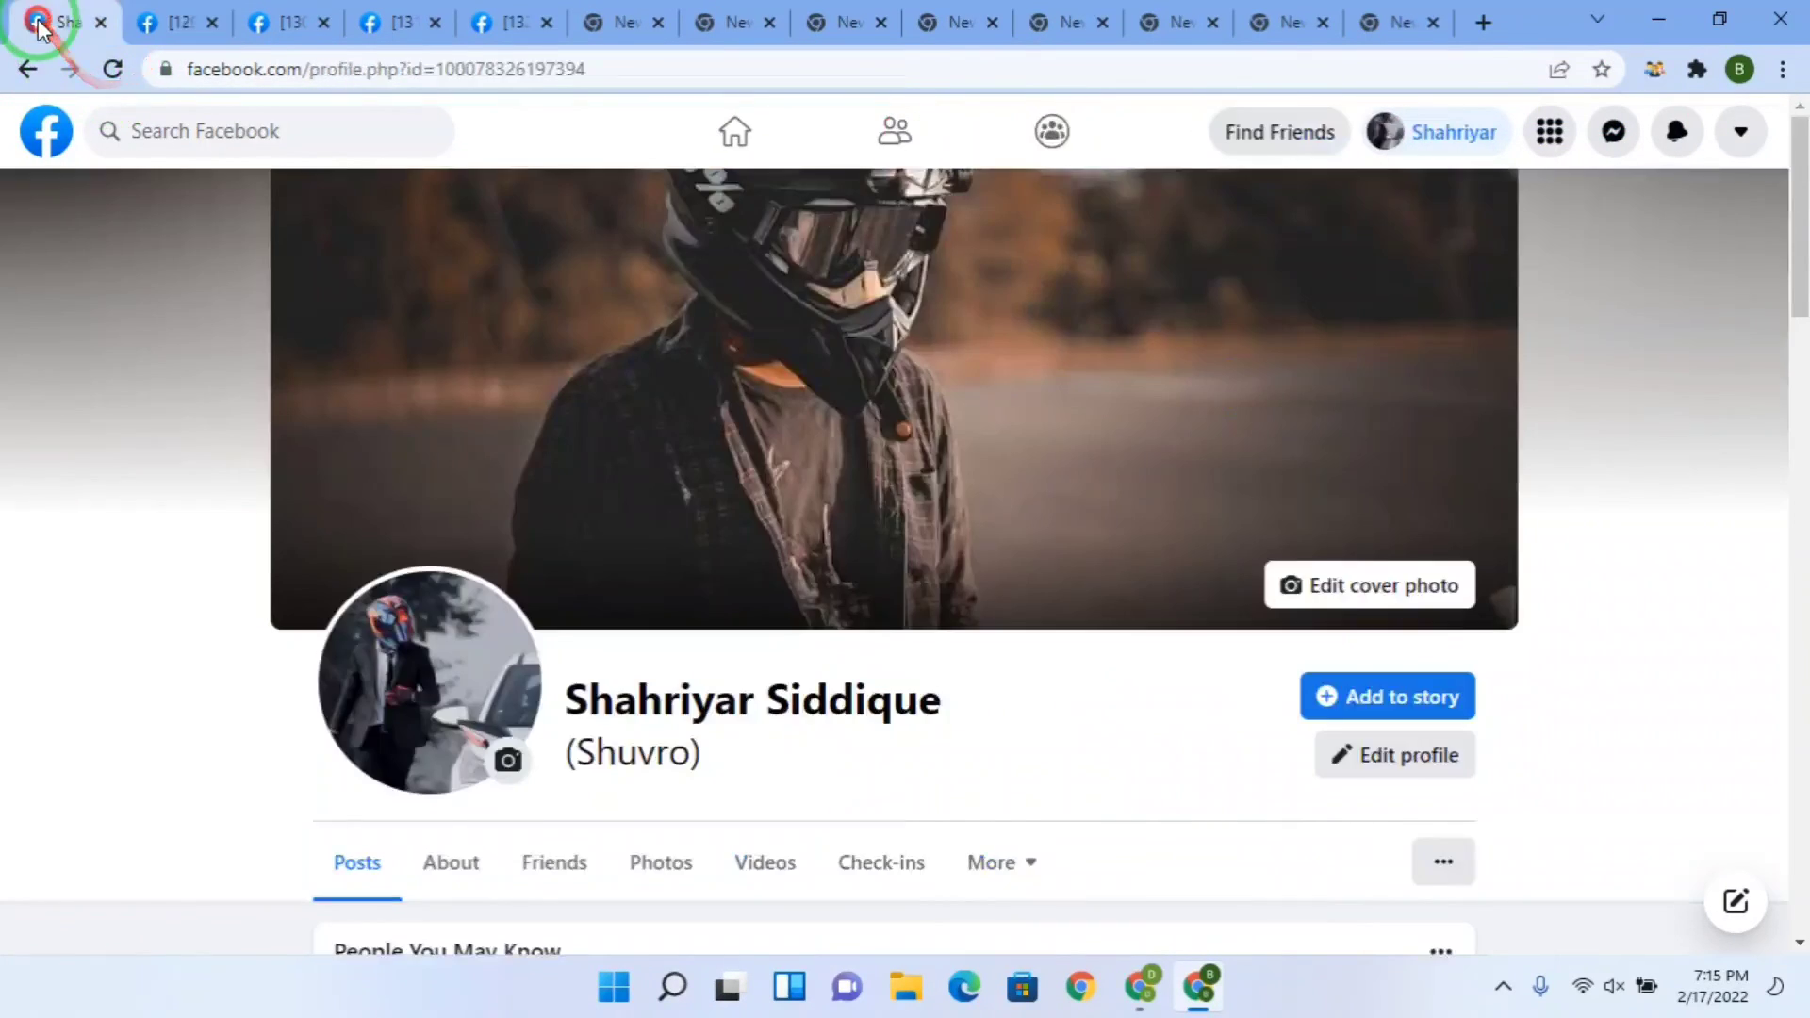
left_click(173, 23)
left_click(28, 21)
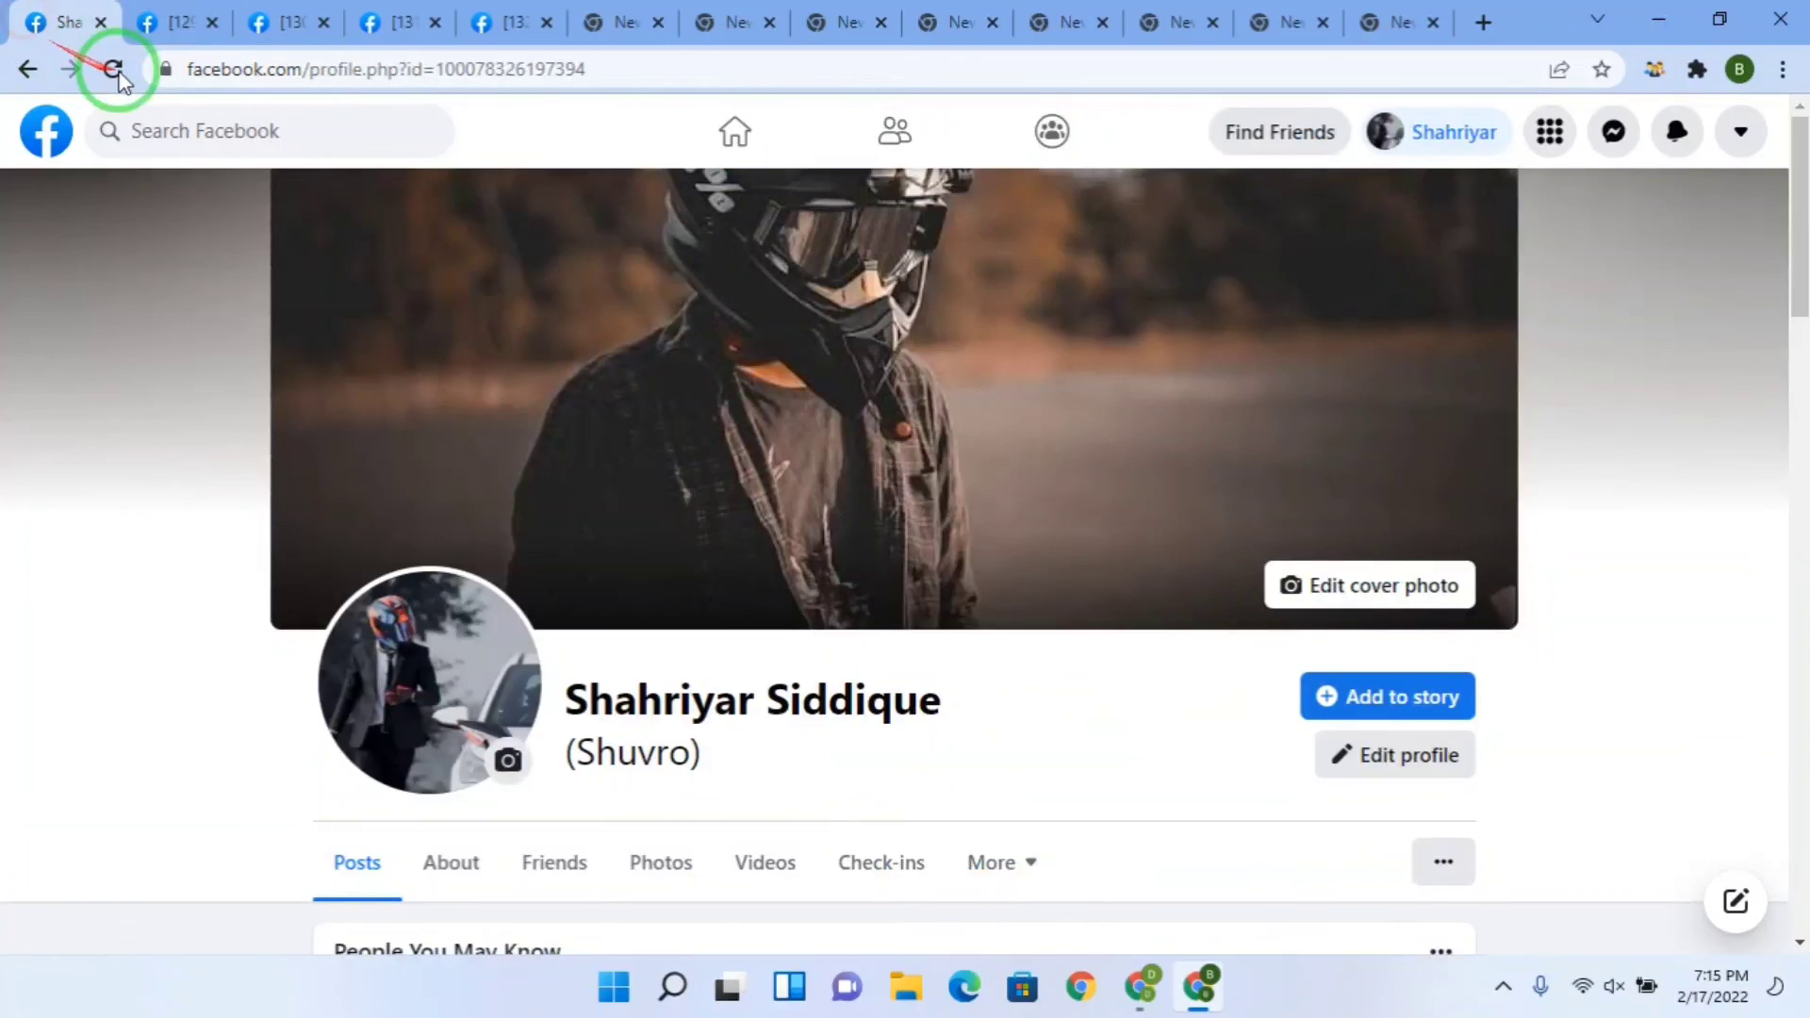
- Examine the profile header in session tab 129 and the profile header in the regular tab
left_click(191, 12)
scroll(302, 182, "down", 1)
scroll(605, 372, "up", 3)
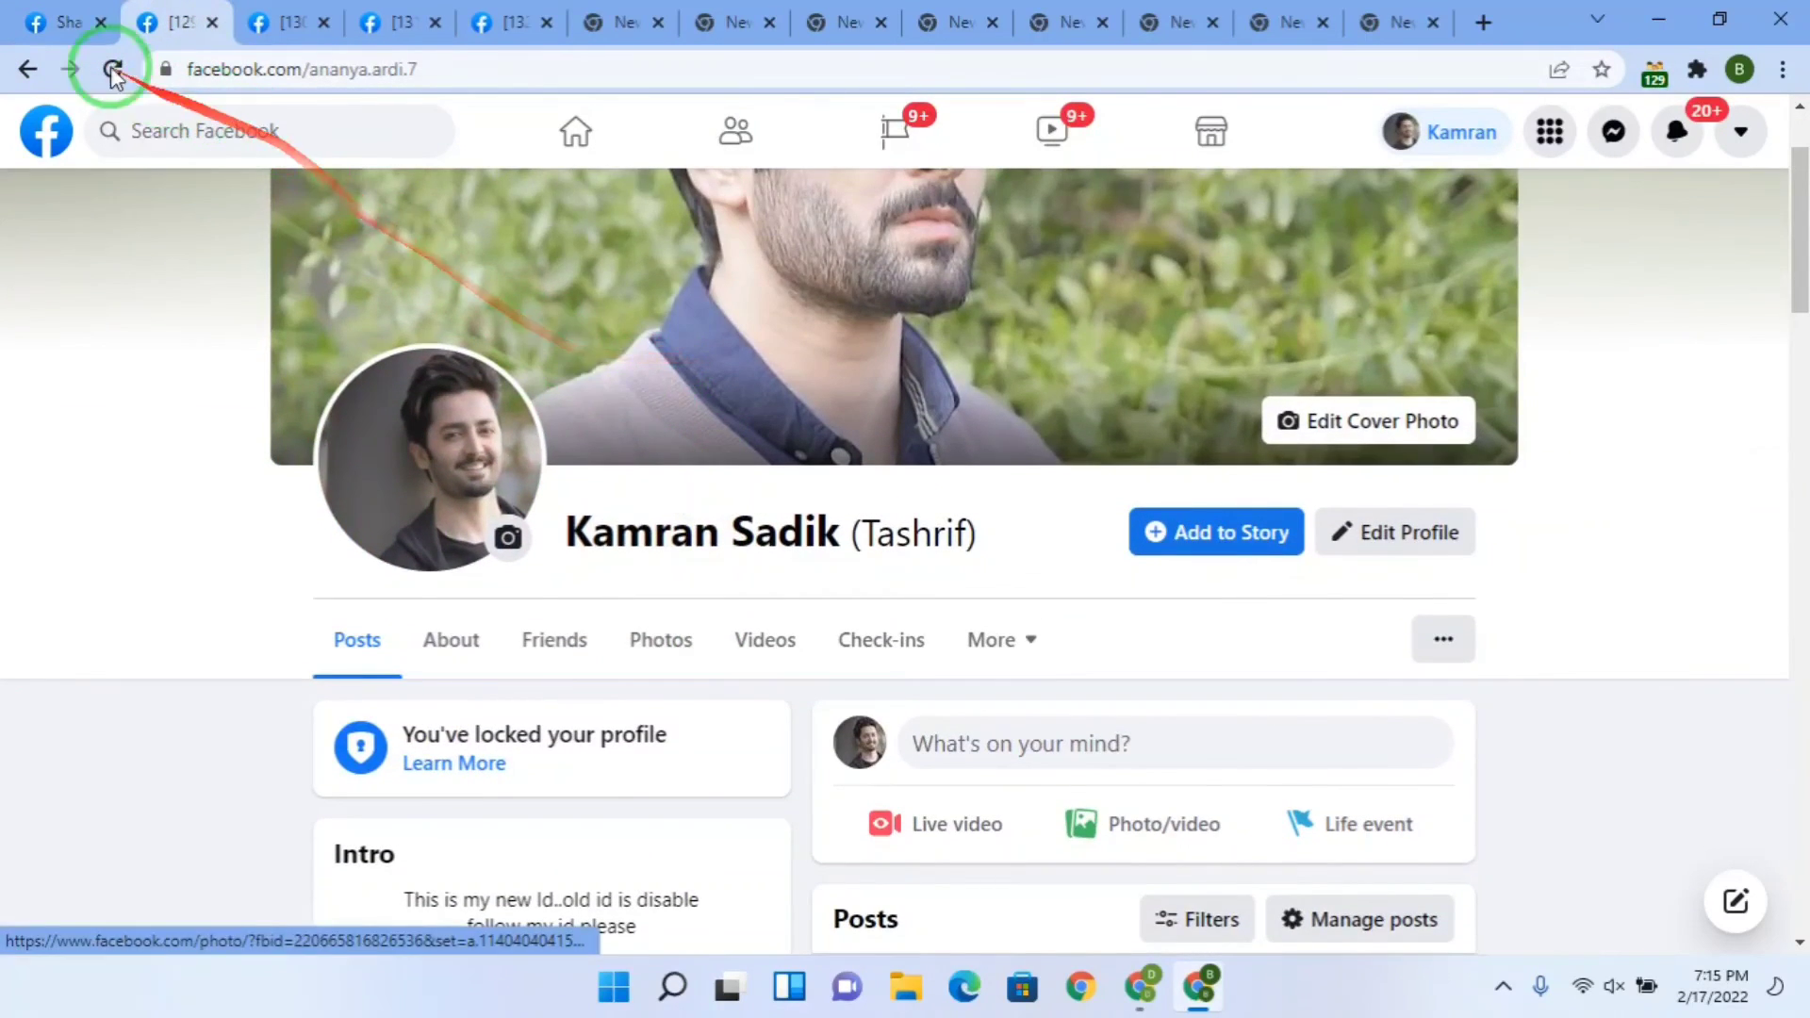
left_click(56, 21)
scroll(698, 420, "down", 2)
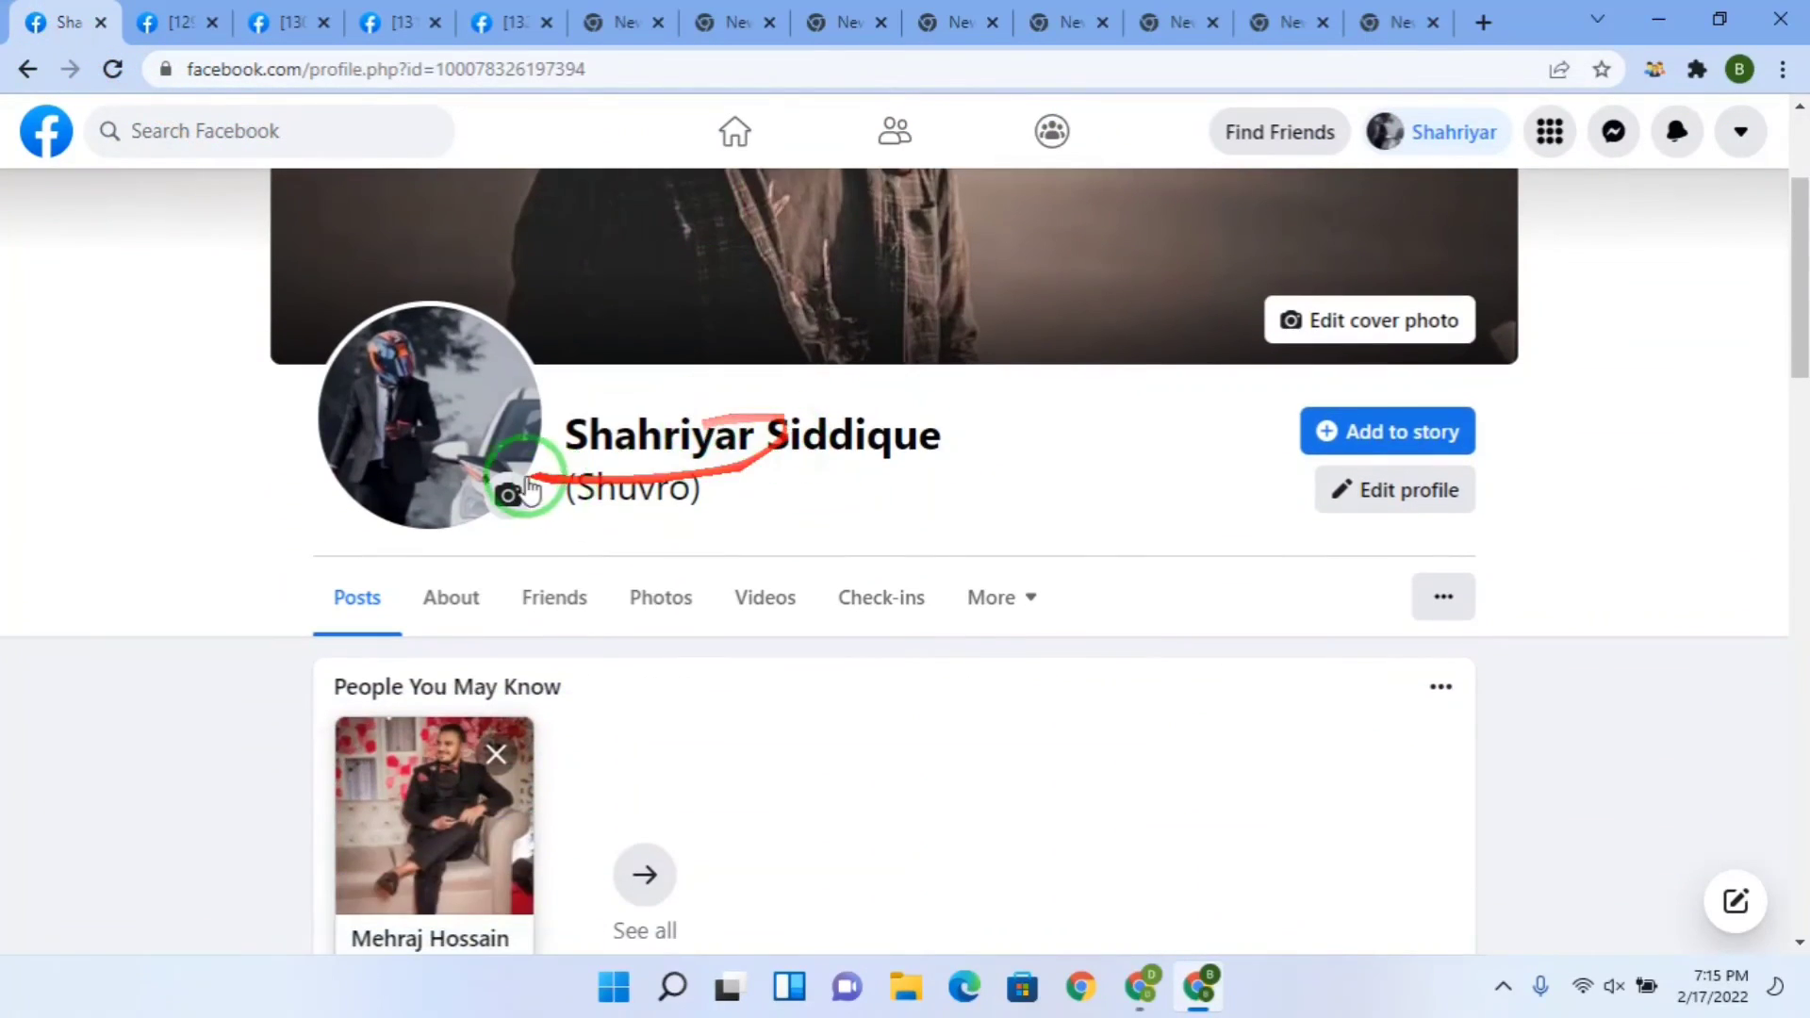
scroll(678, 467, "up", 1)
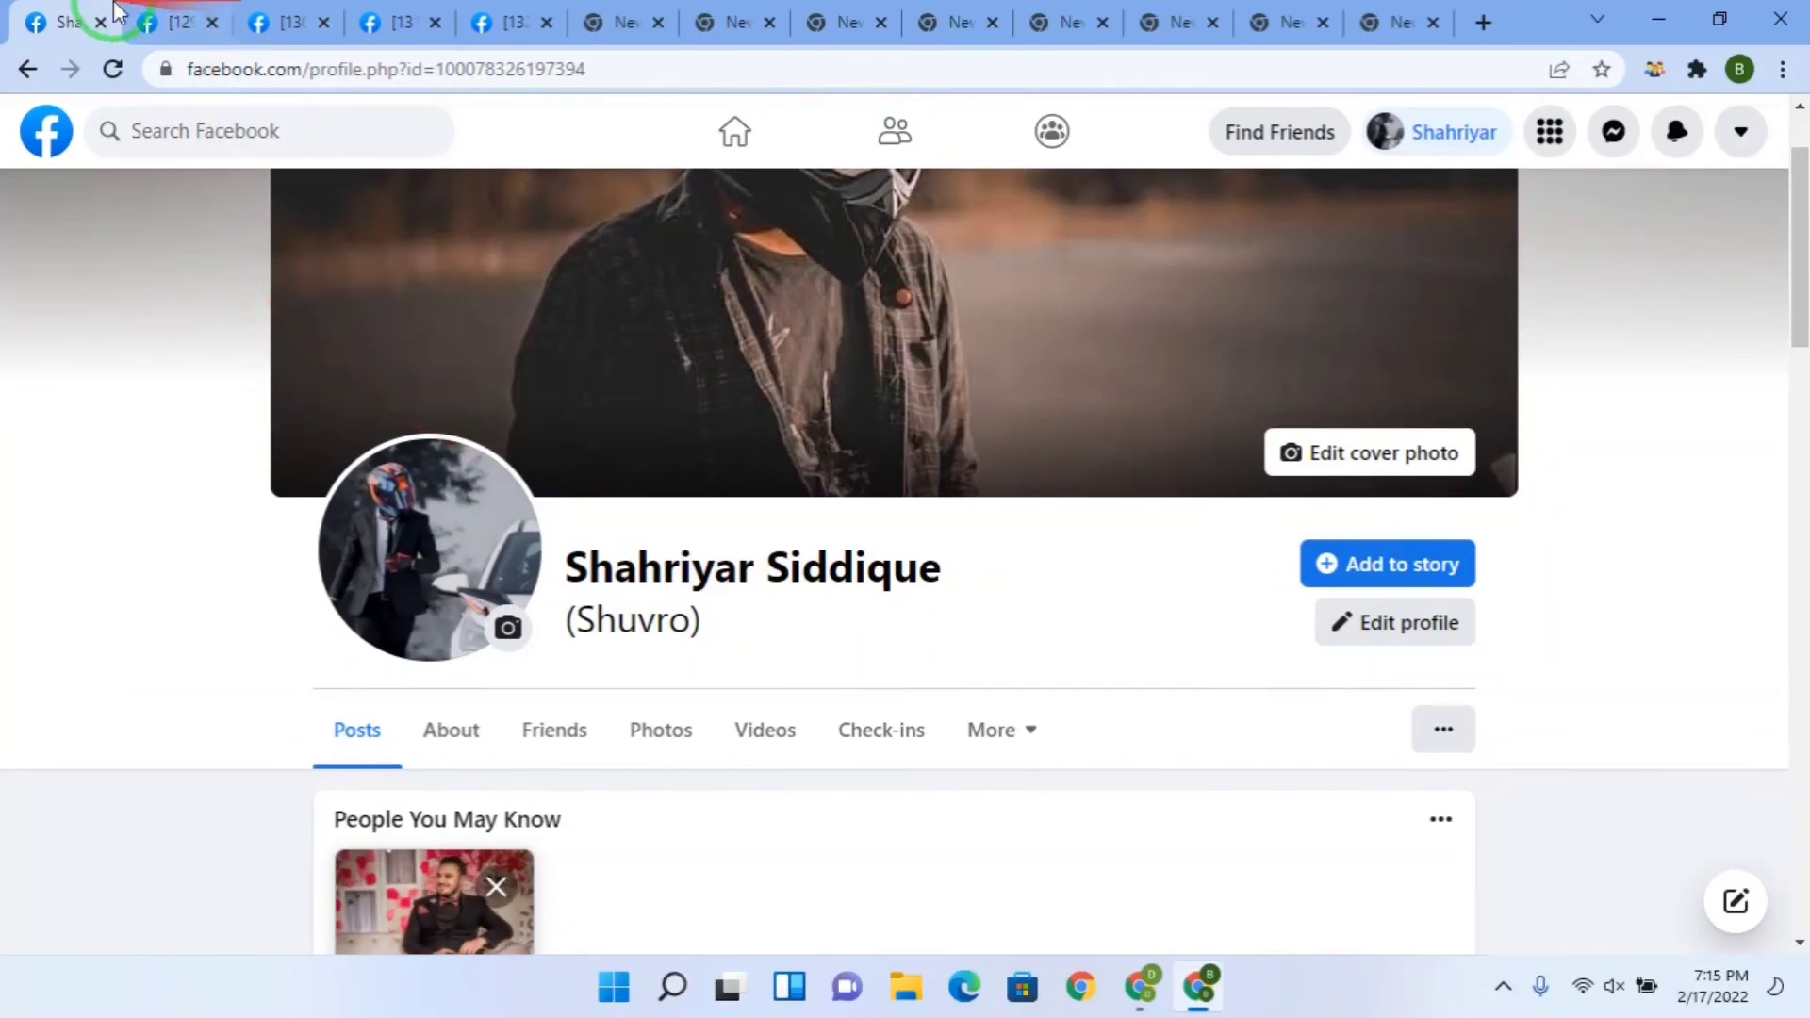
- Check both logged-in accounts once more, finishing on the regular tab, and show the hidden system tray icons
left_click(151, 19)
left_click(29, 11)
left_click(191, 13)
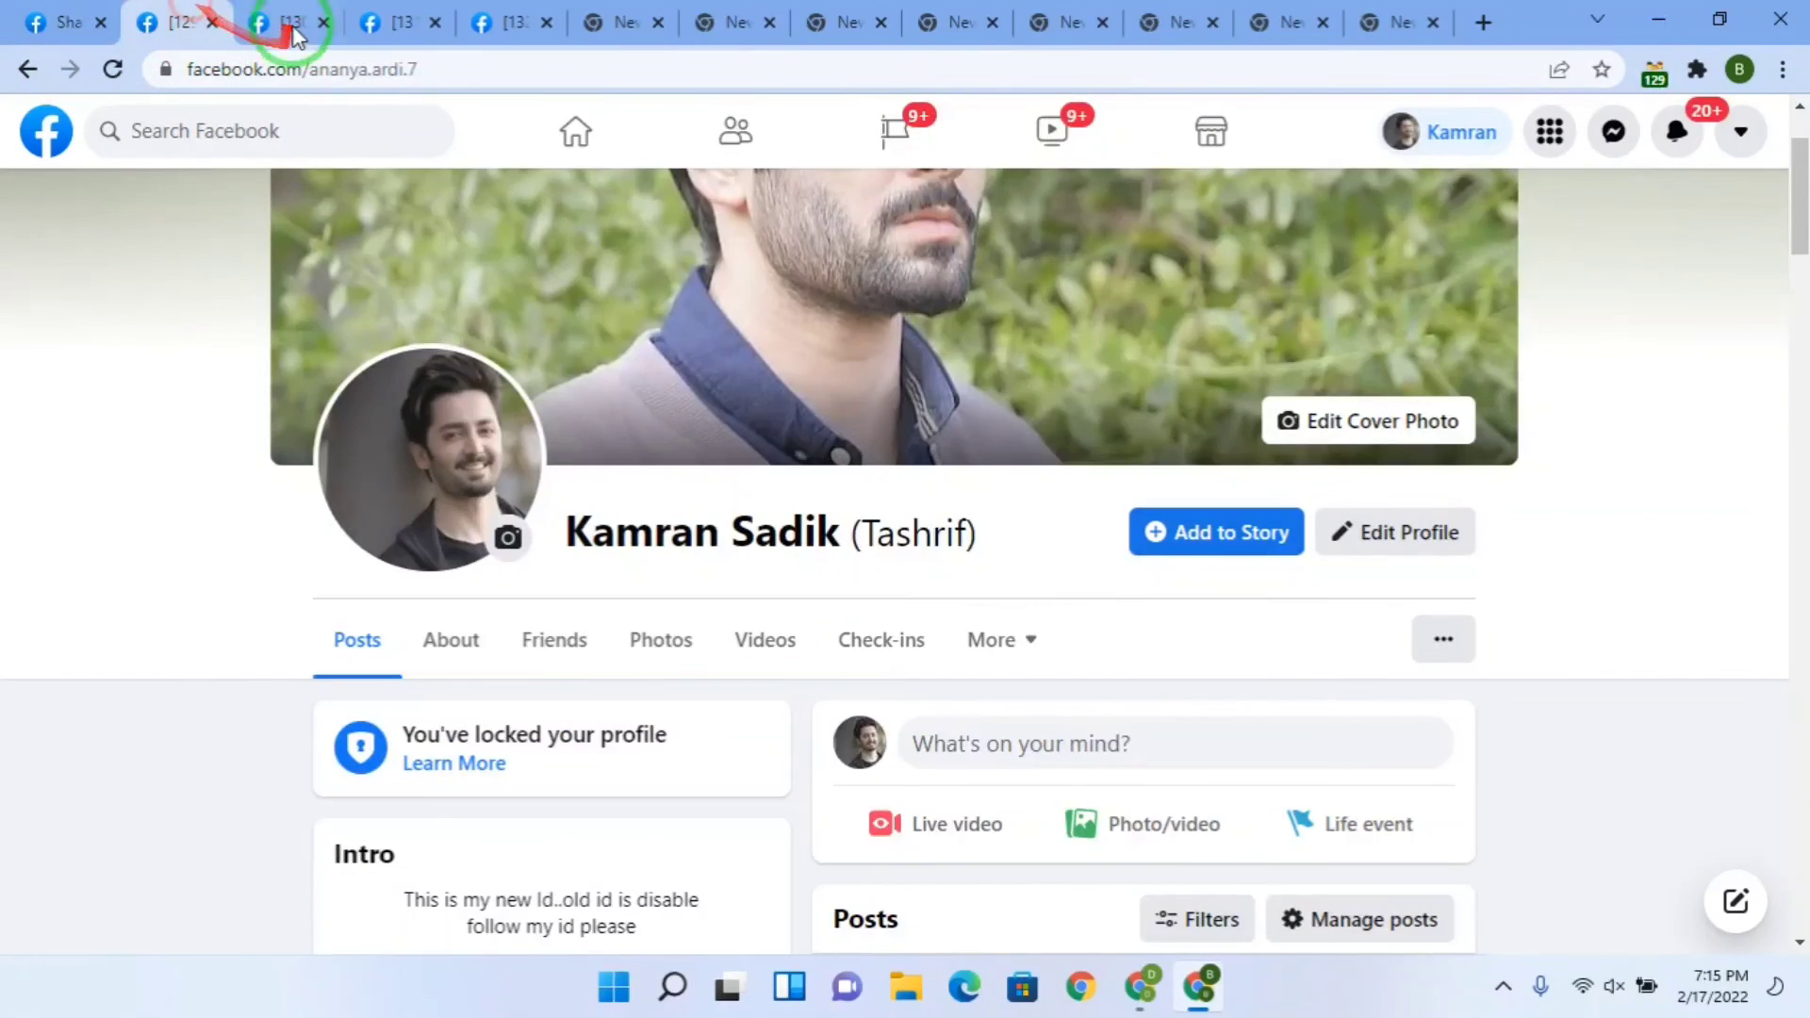
left_click(66, 13)
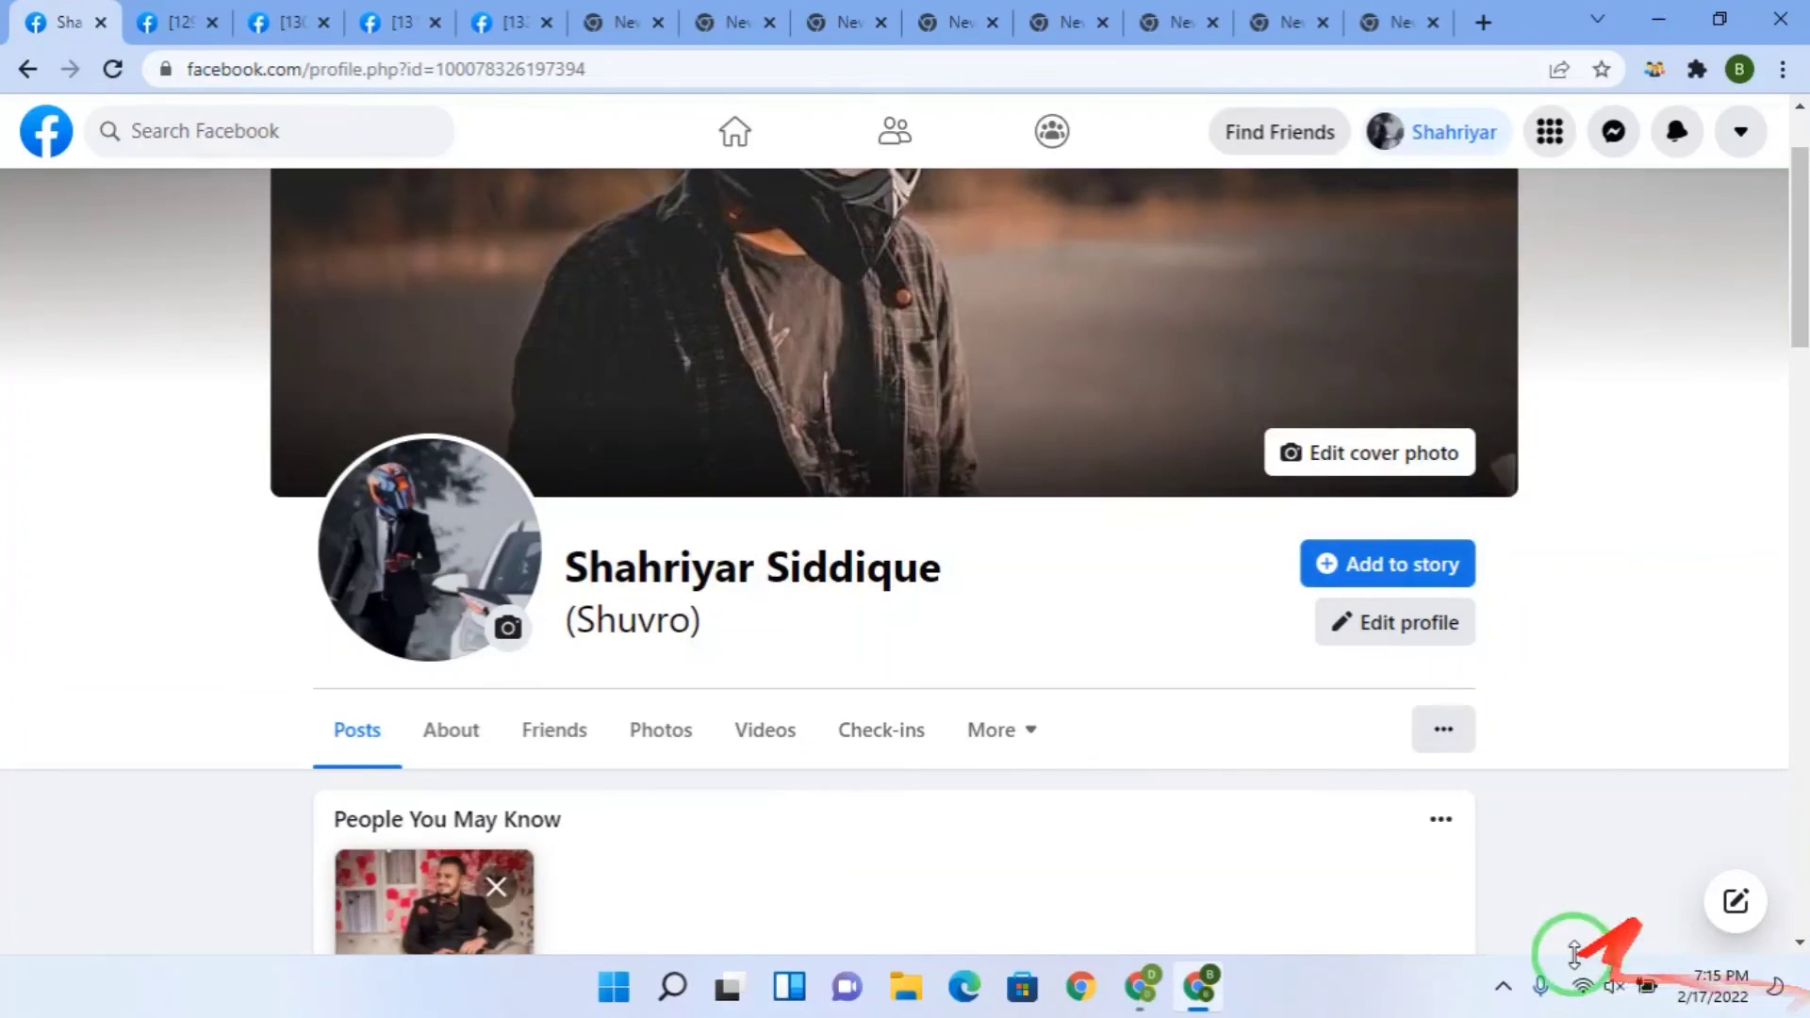
left_click(1504, 988)
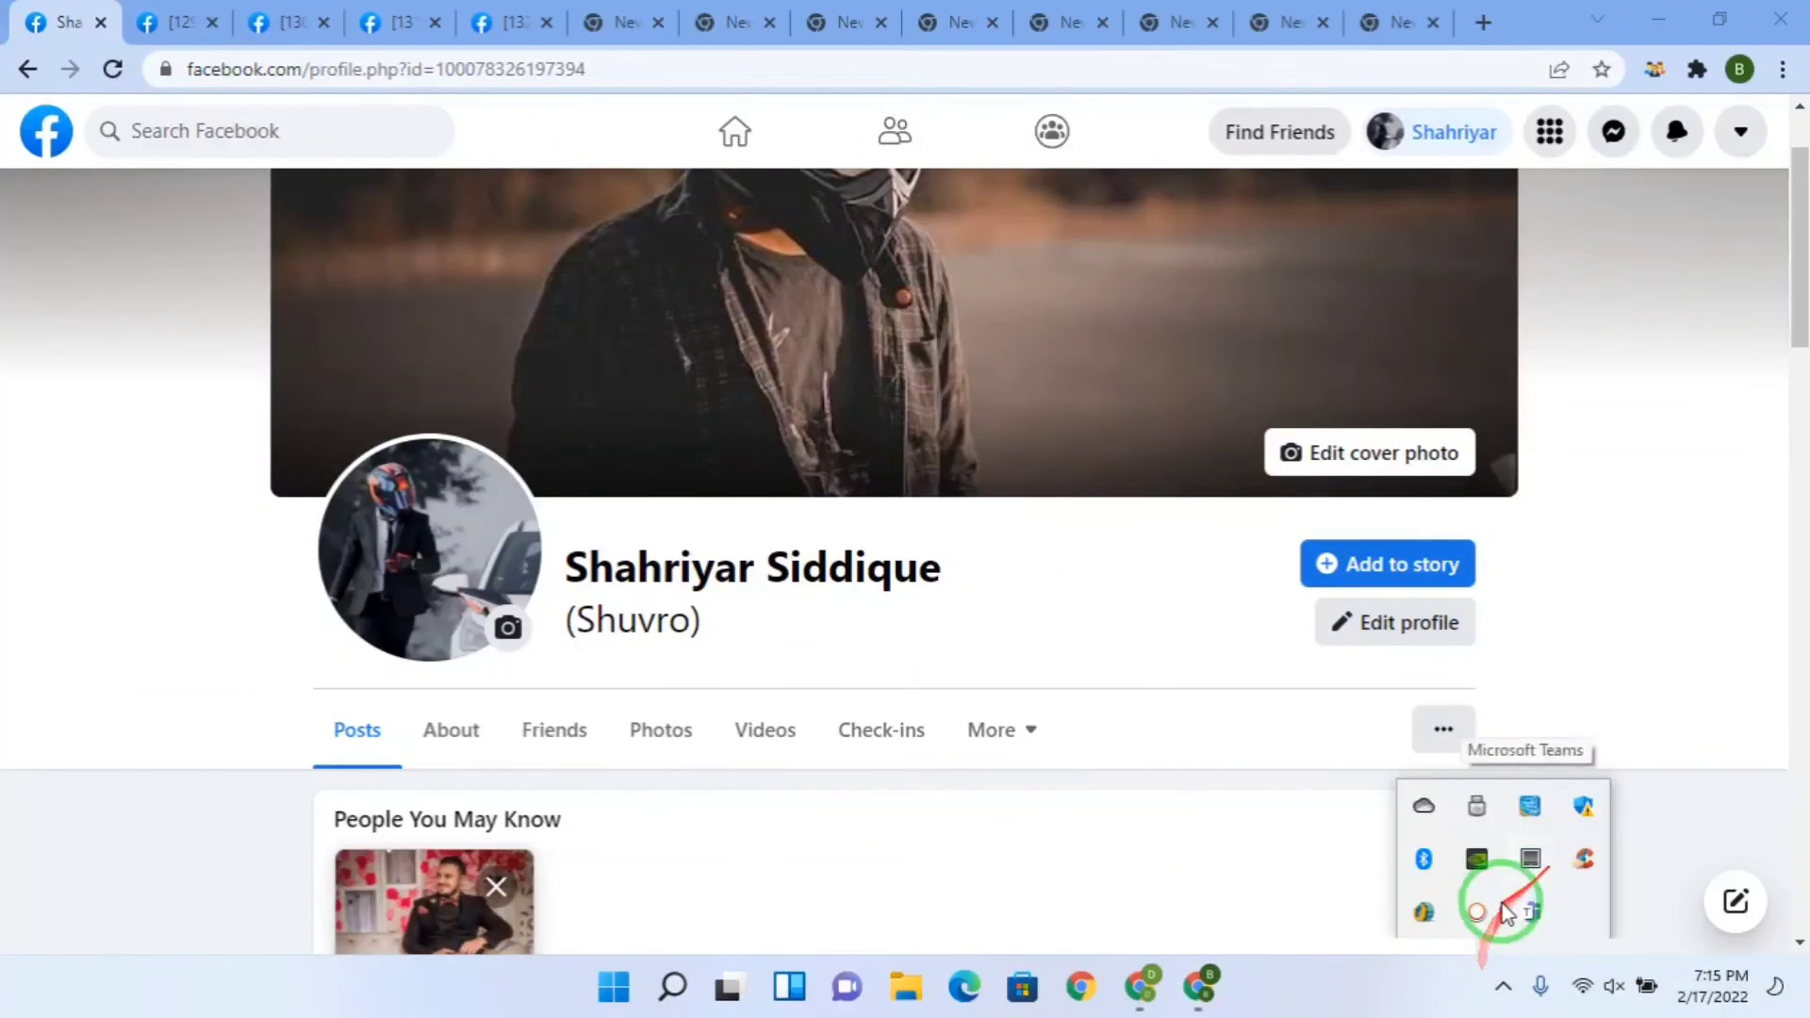